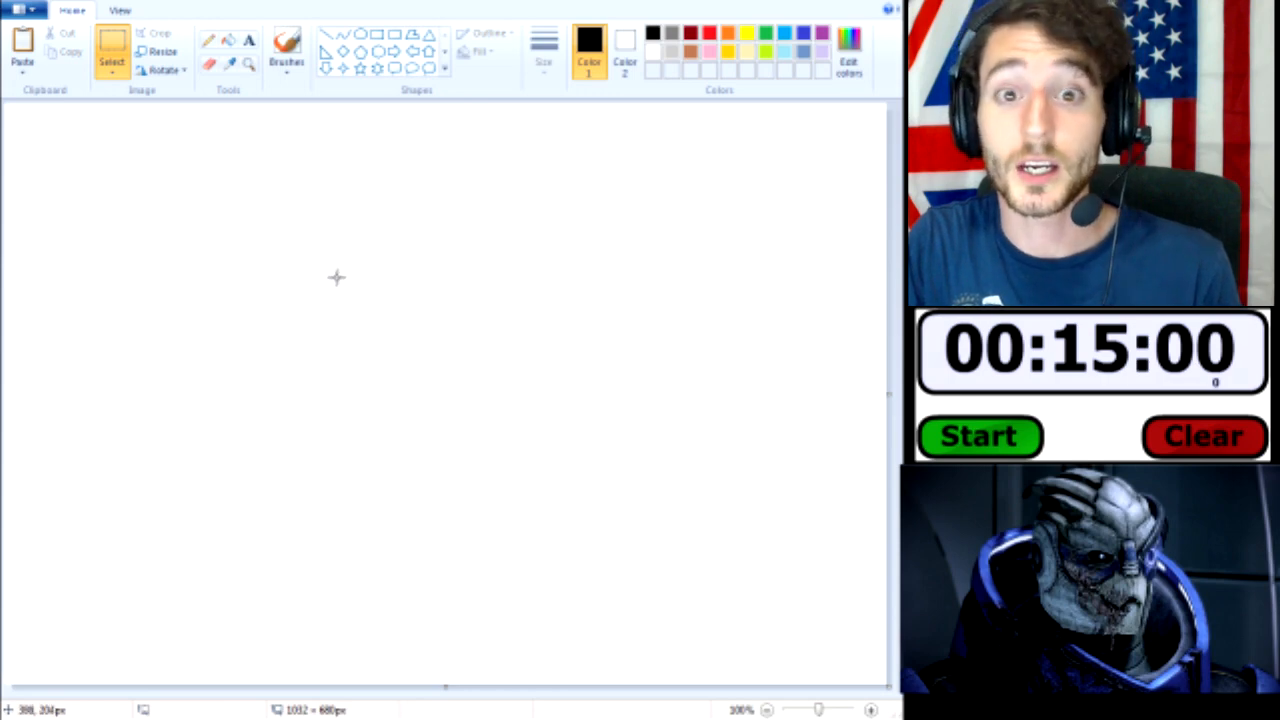
# - Start the 15-minute countdown and fill the whole canvas with a custom dark blue (red 1, green 60, blue 88)
pyautogui.click(980, 440)
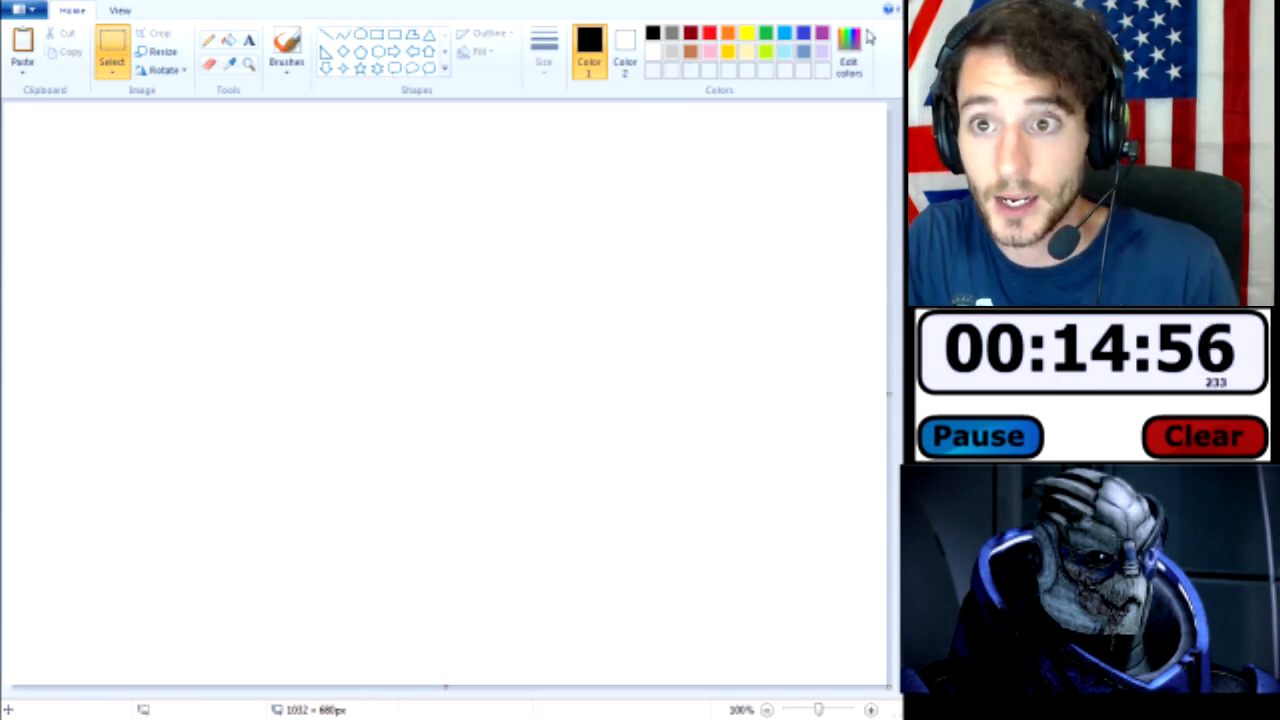
pyautogui.click(846, 62)
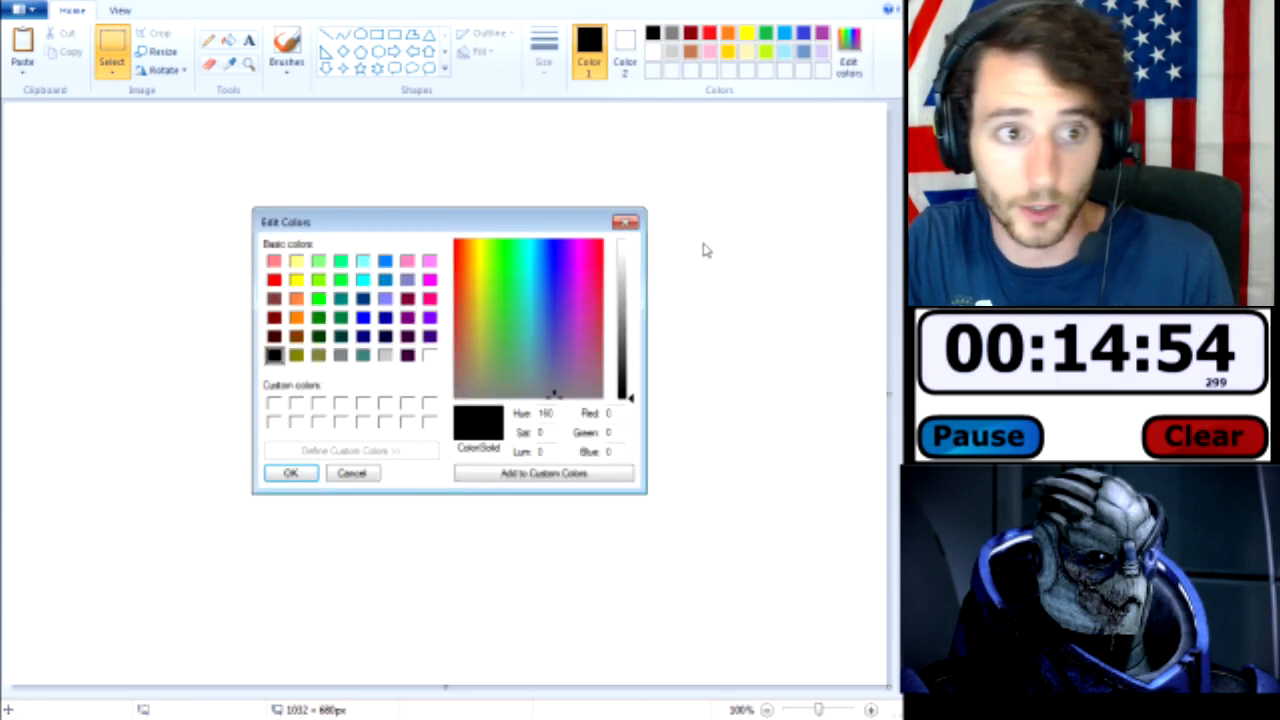
pyautogui.click(546, 270)
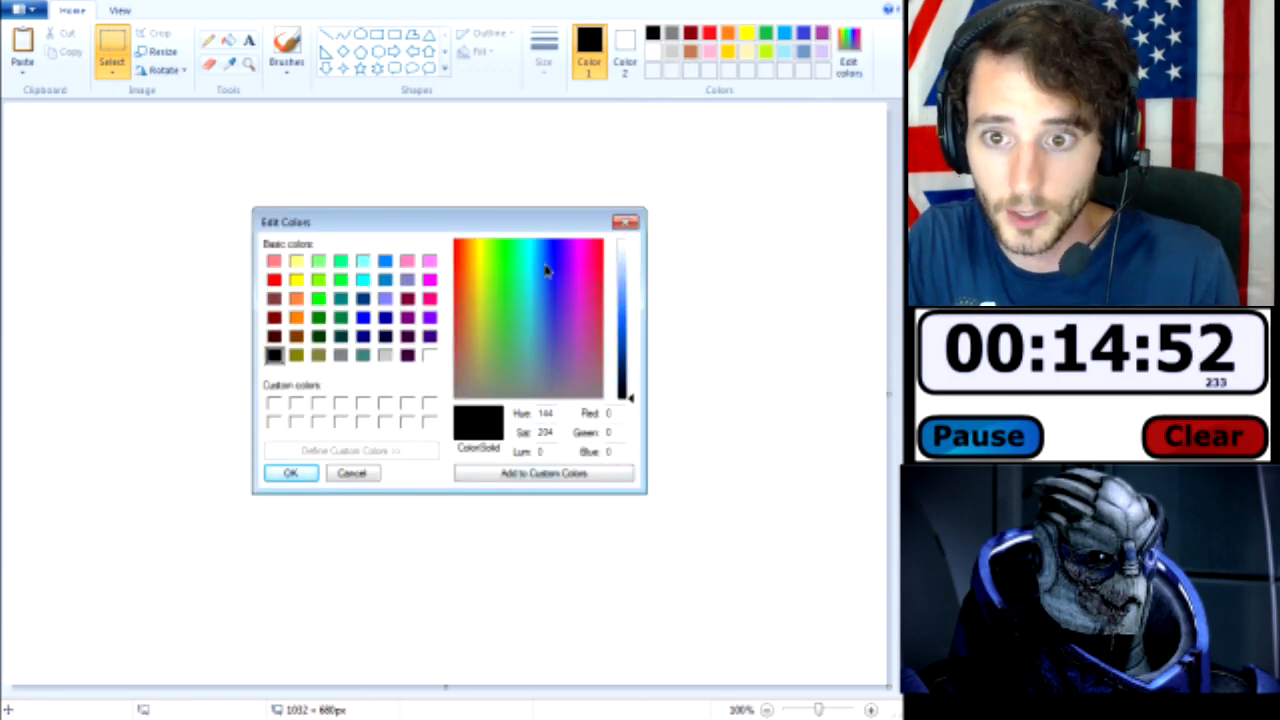
pyautogui.click(630, 375)
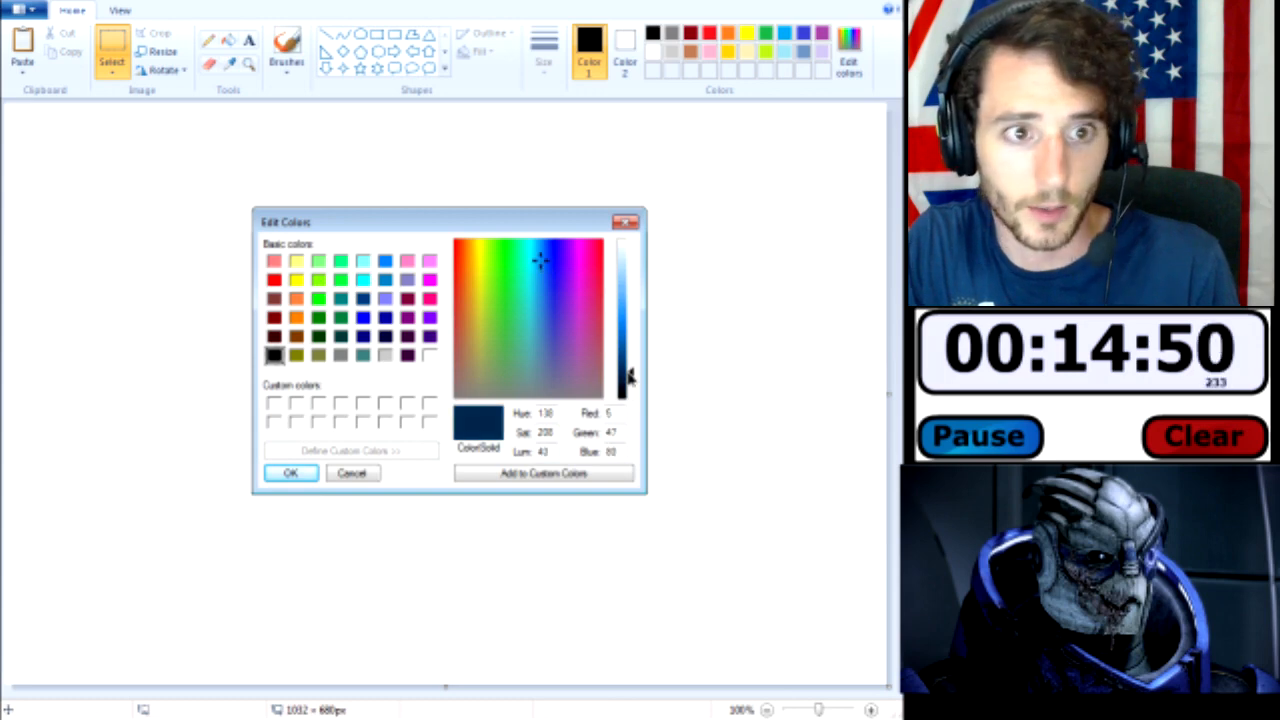
pyautogui.moveTo(630, 375); pyautogui.dragTo(632, 369)
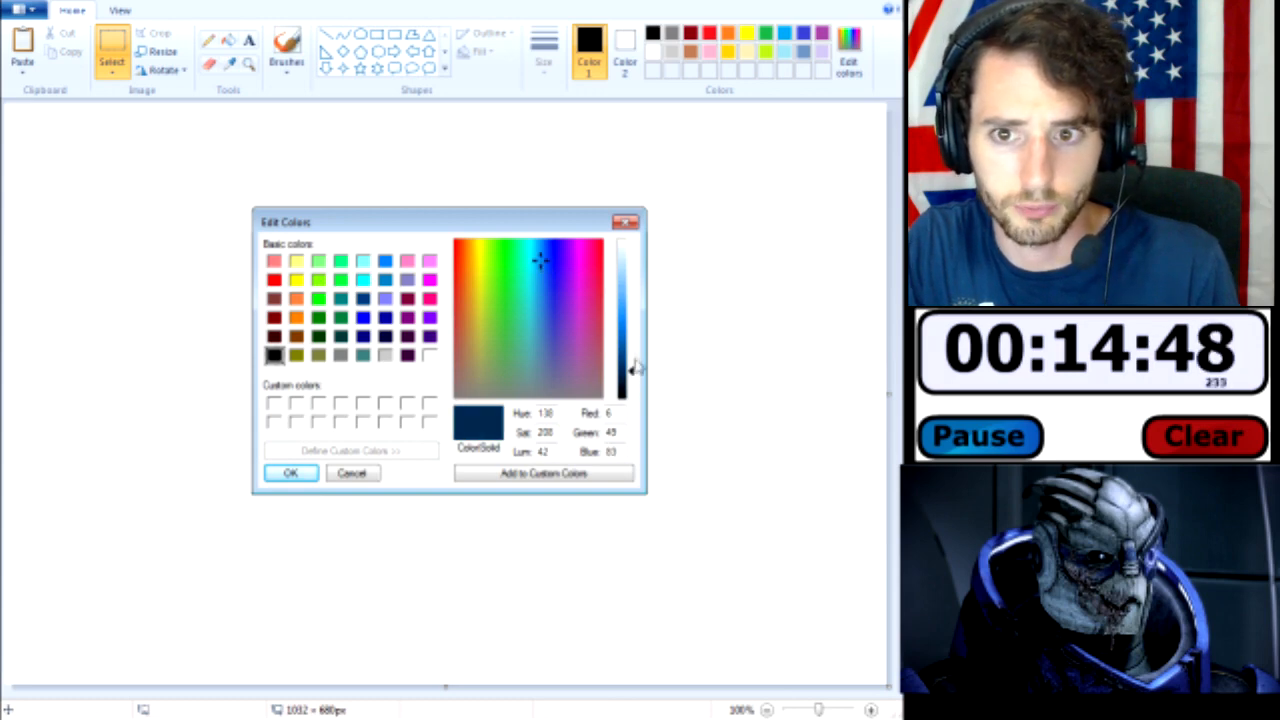
pyautogui.moveTo(538, 261); pyautogui.dragTo(540, 250)
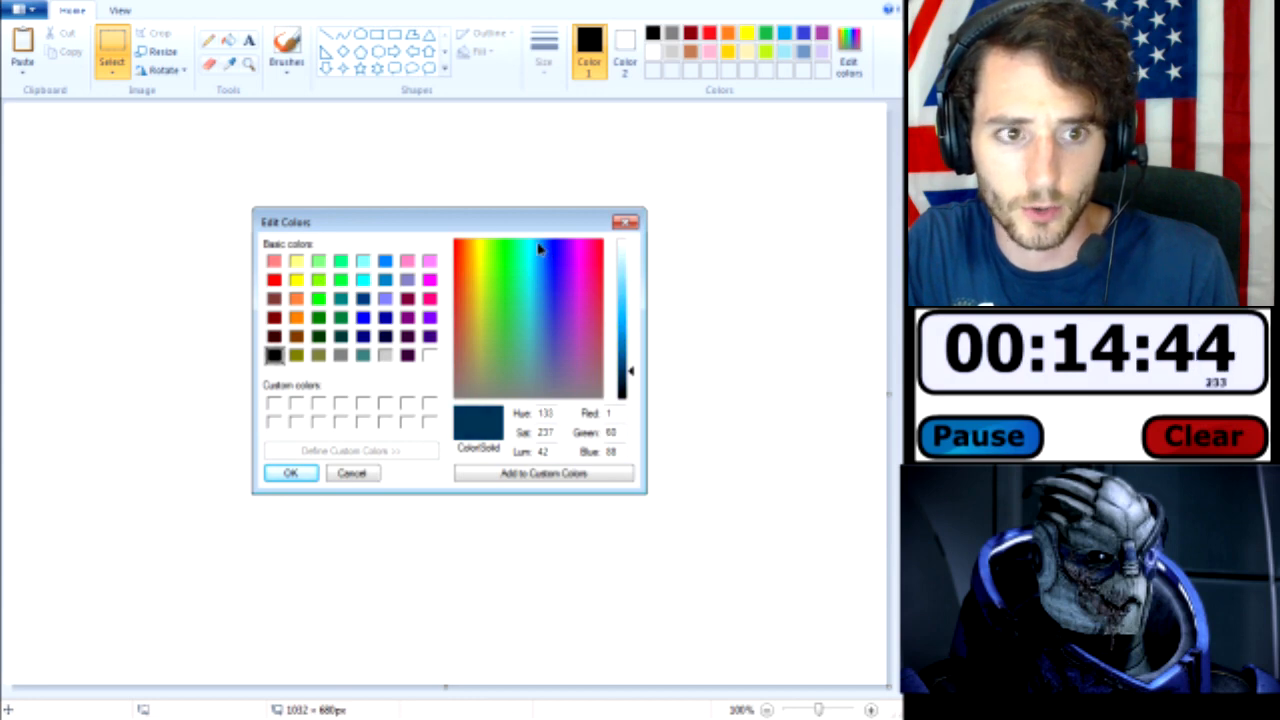
pyautogui.click(285, 474)
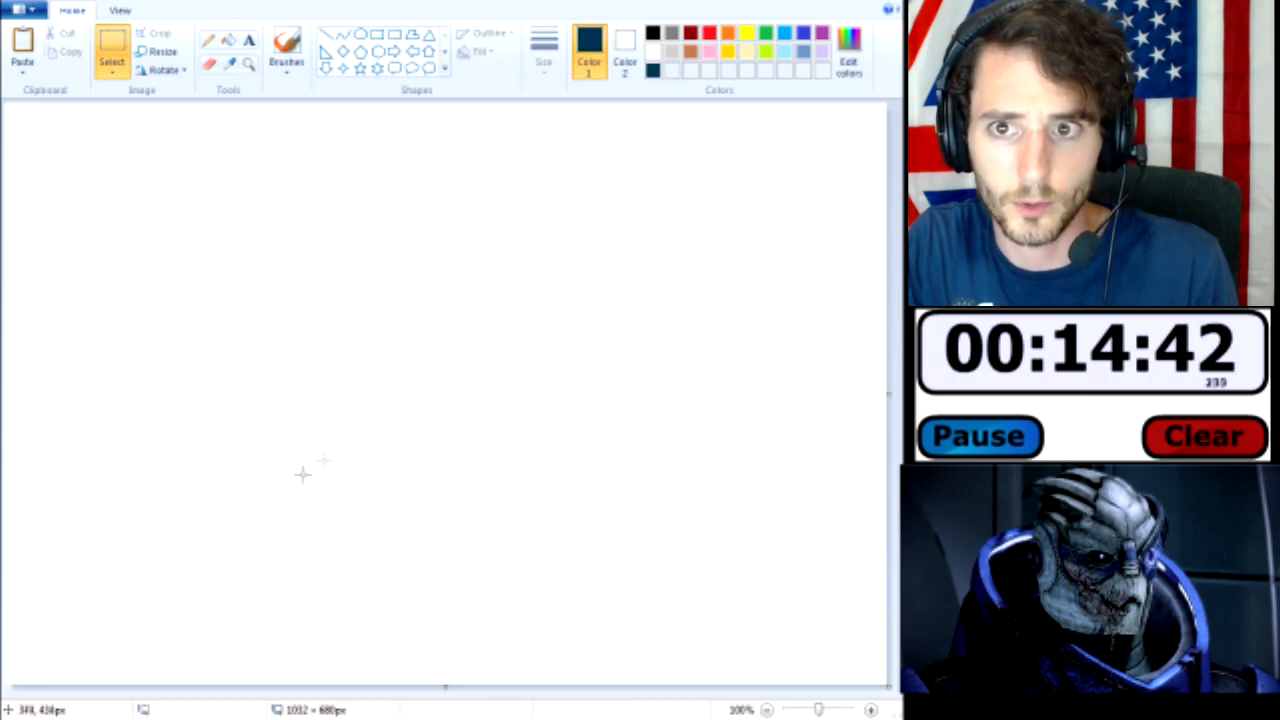
pyautogui.click(229, 40)
pyautogui.click(294, 223)
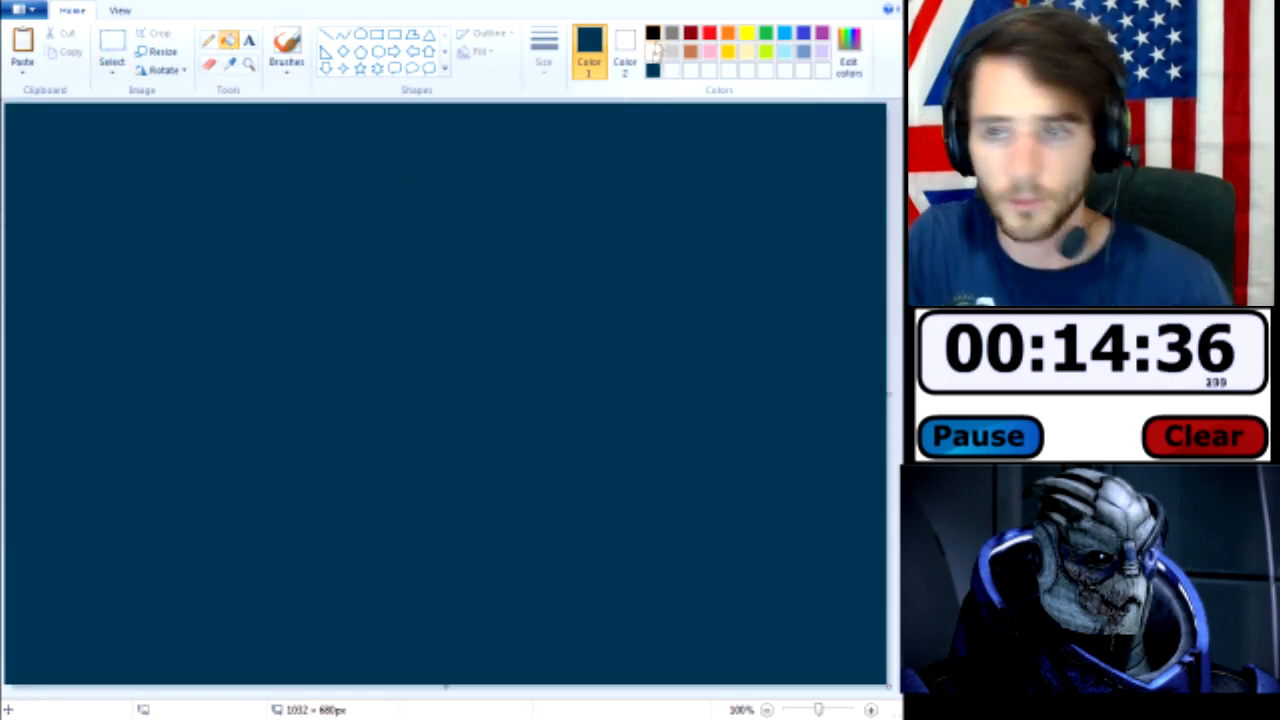
# - Mix a pale grey-blue colour (red 185, green 213, blue 227) and choose a textured paint brush
pyautogui.click(788, 52)
pyautogui.click(849, 66)
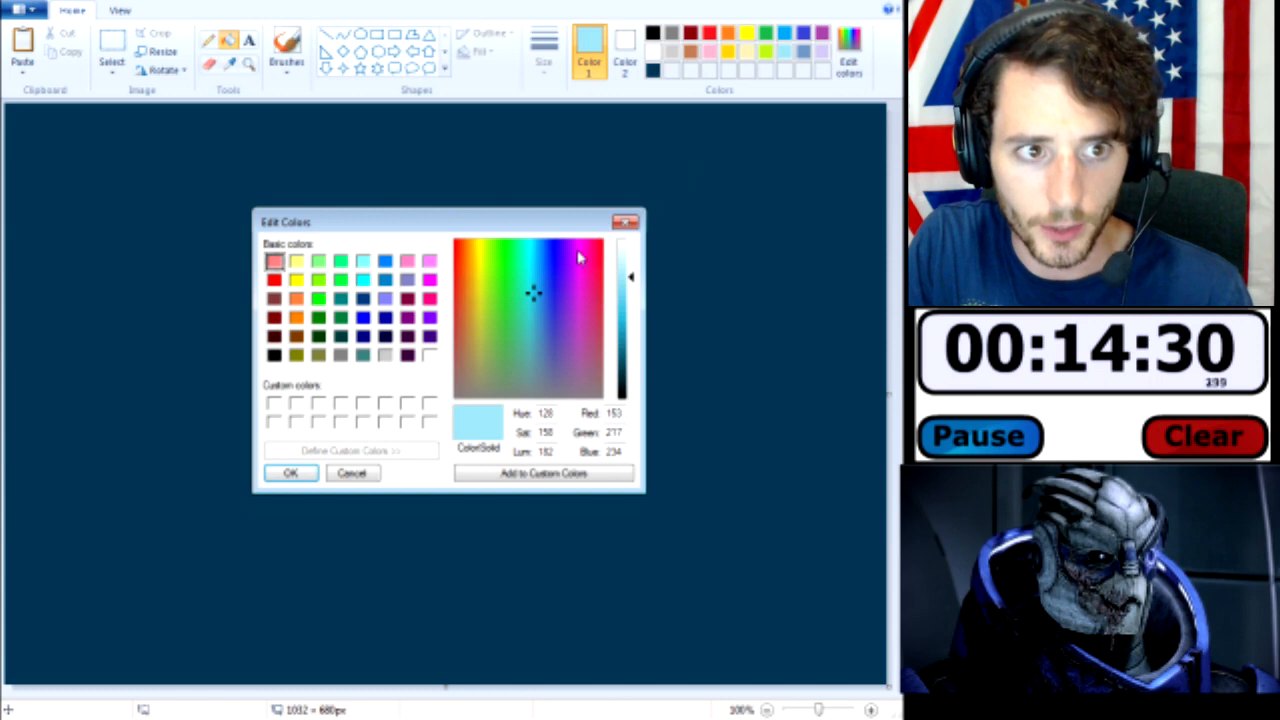
pyautogui.moveTo(630, 284)
pyautogui.mouseDown()
pyautogui.moveTo(631, 263)
pyautogui.moveTo(632, 277)
pyautogui.mouseUp()
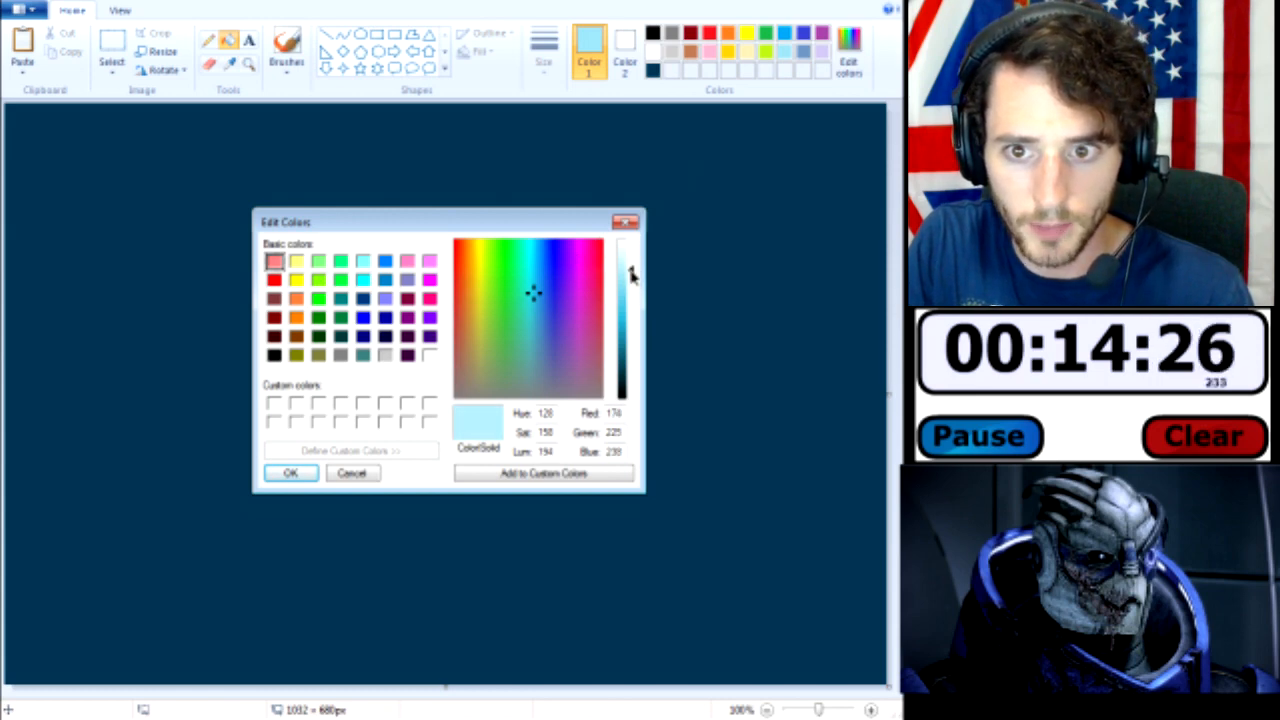
pyautogui.click(542, 304)
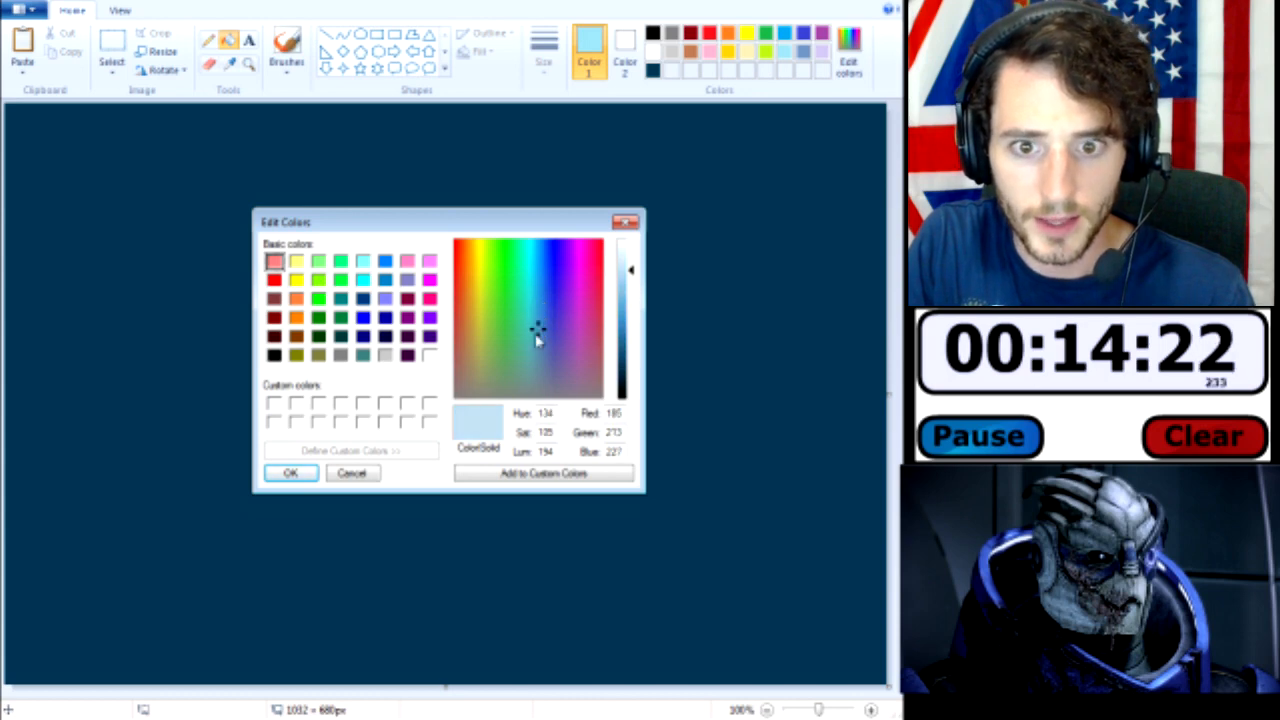
pyautogui.click(293, 473)
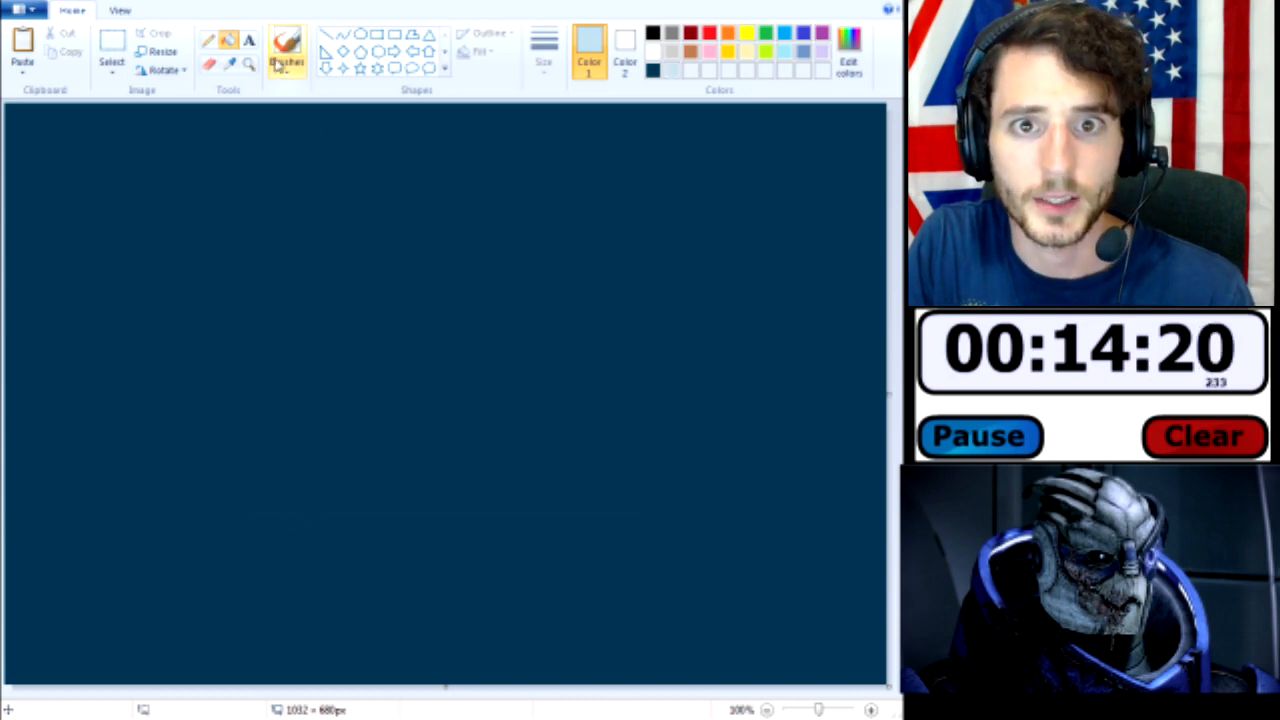
pyautogui.click(286, 70)
pyautogui.click(280, 168)
pyautogui.moveTo(170, 229)
pyautogui.mouseDown()
pyautogui.moveTo(348, 262)
pyautogui.moveTo(416, 294)
pyautogui.mouseUp()
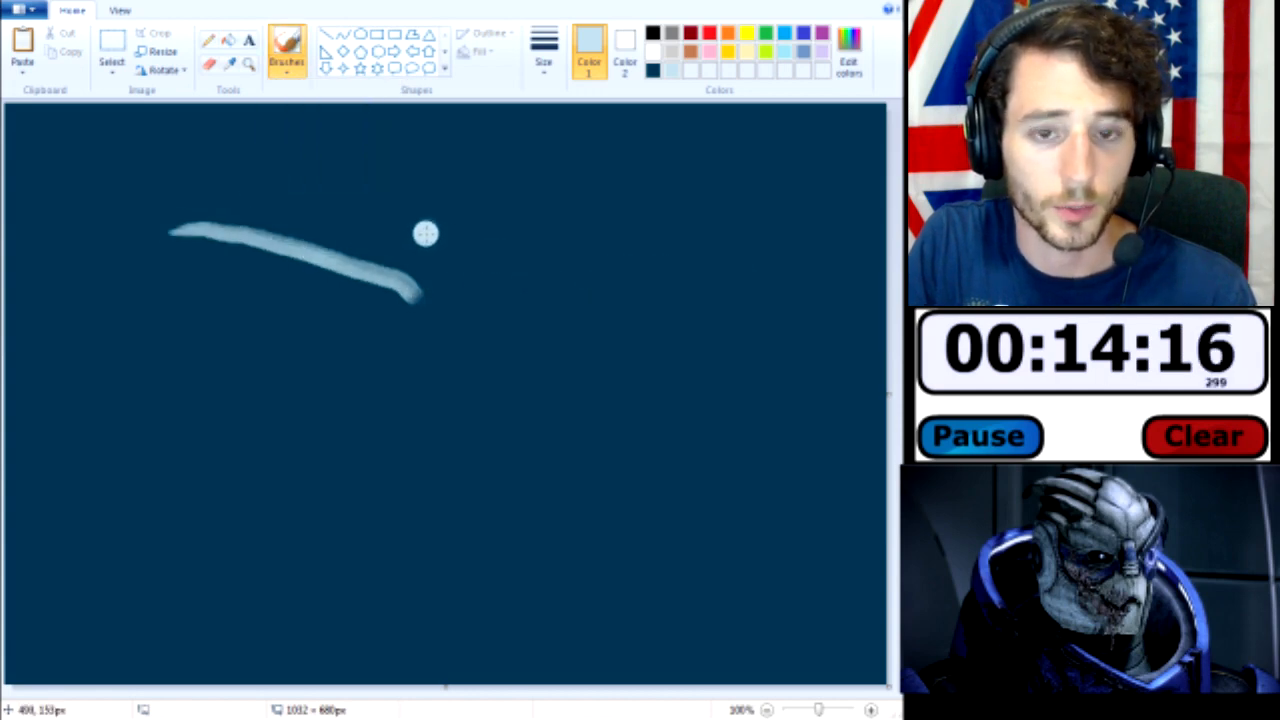
pyautogui.hotkey('ctrl', 'z')
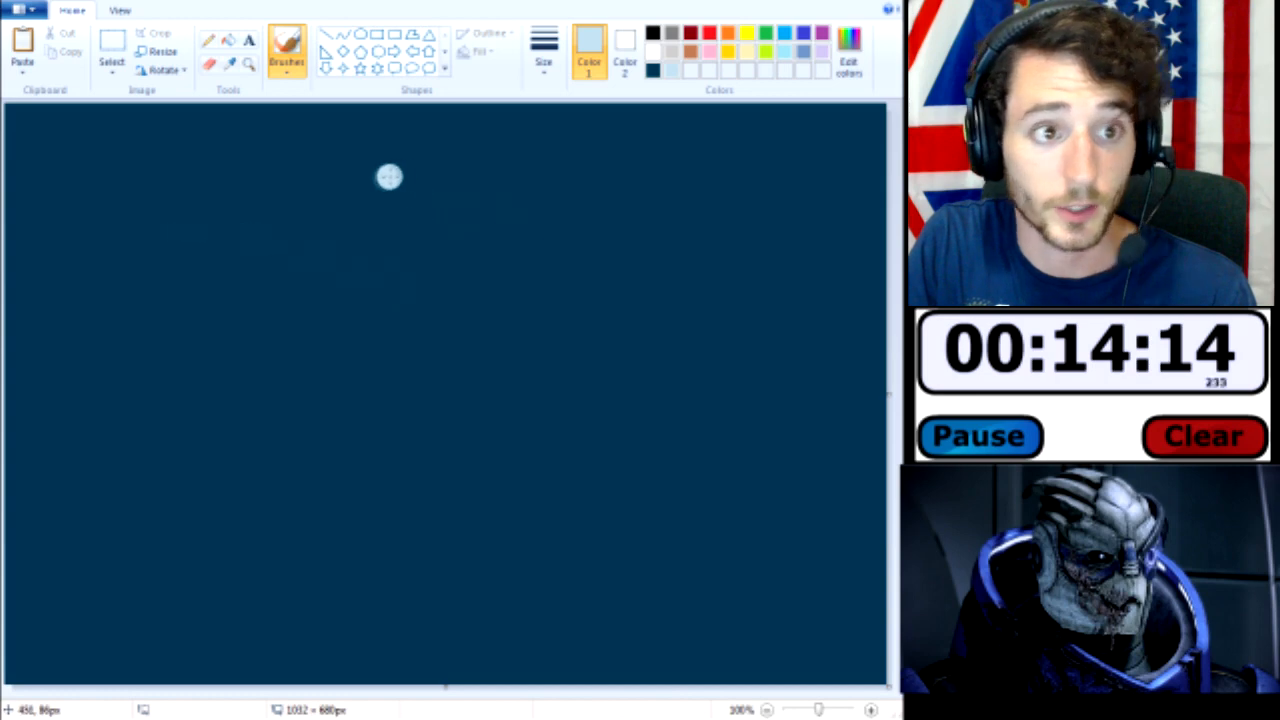
pyautogui.moveTo(327, 189)
pyautogui.mouseDown()
pyautogui.moveTo(417, 206)
pyautogui.moveTo(497, 250)
pyautogui.mouseUp()
pyautogui.hotkey('ctrl', 'z')
# - Increase the brush size and paint three curved, downward-sloping pale blue crest strokes in the upper middle of the canvas
pyautogui.click(548, 72)
pyautogui.click(582, 201)
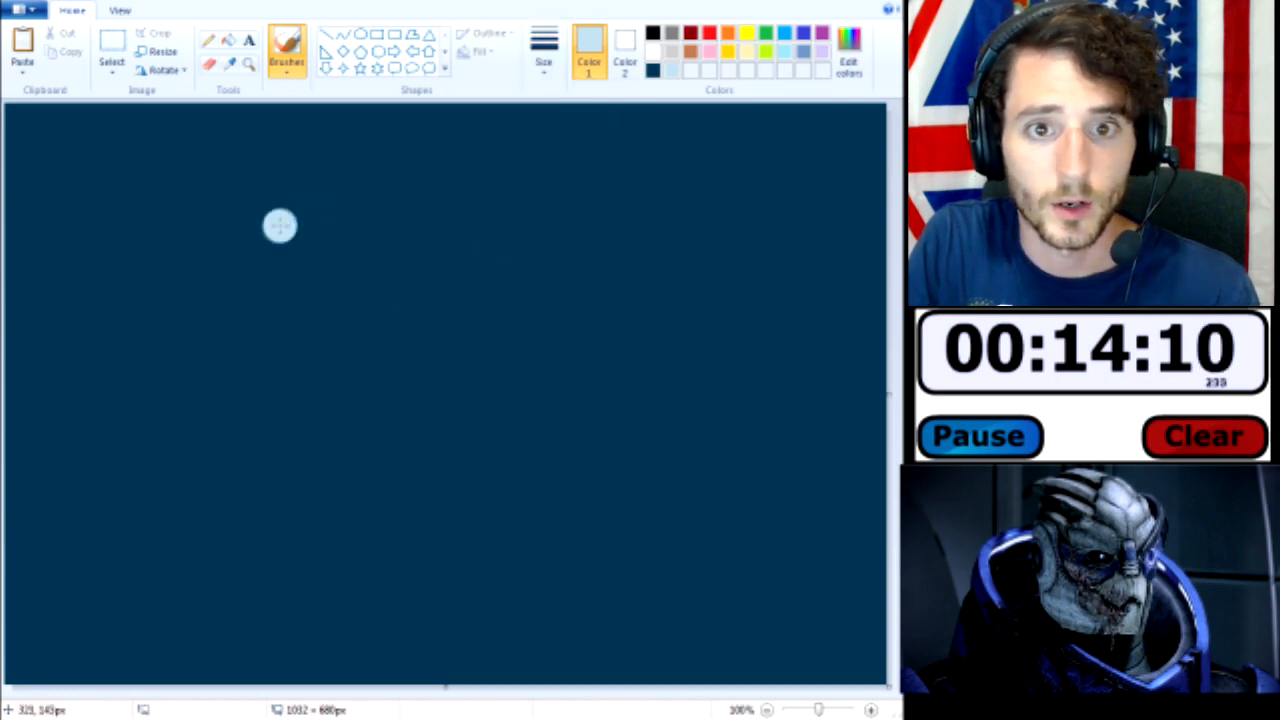
pyautogui.moveTo(249, 206)
pyautogui.mouseDown()
pyautogui.moveTo(314, 201)
pyautogui.moveTo(399, 216)
pyautogui.moveTo(505, 265)
pyautogui.mouseUp()
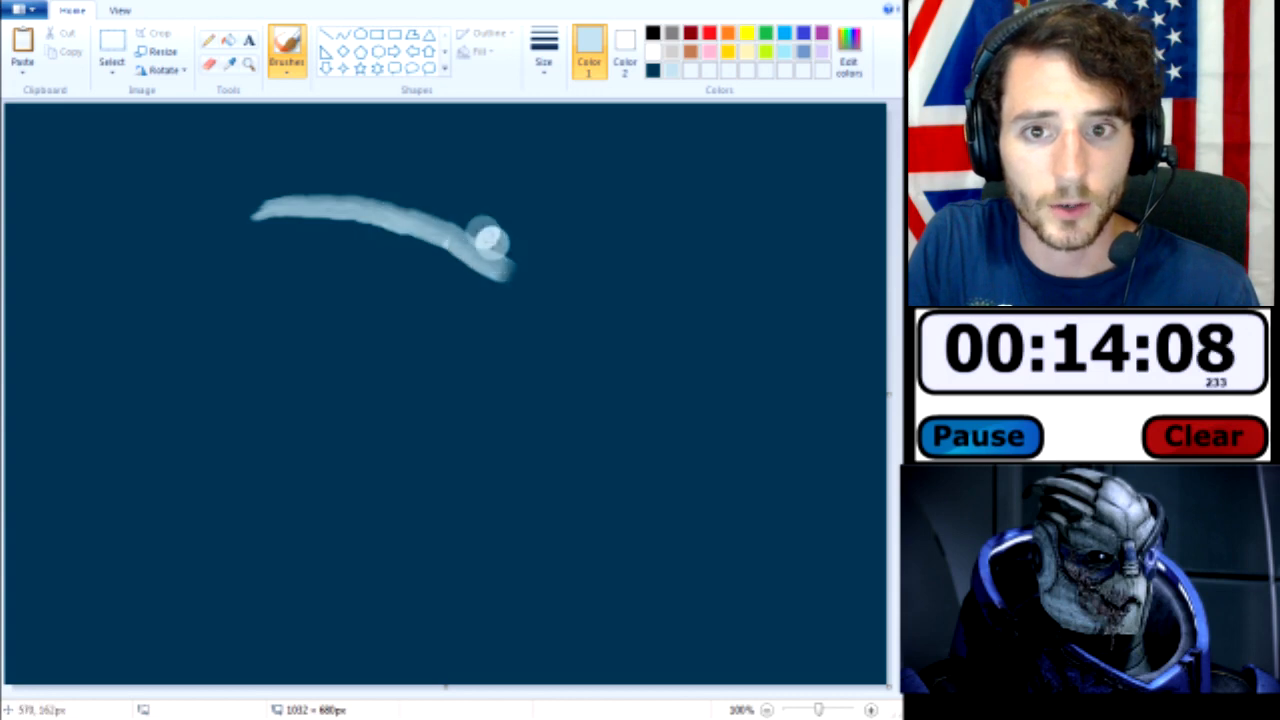
pyautogui.moveTo(376, 177)
pyautogui.mouseDown()
pyautogui.moveTo(488, 196)
pyautogui.moveTo(553, 237)
pyautogui.mouseUp()
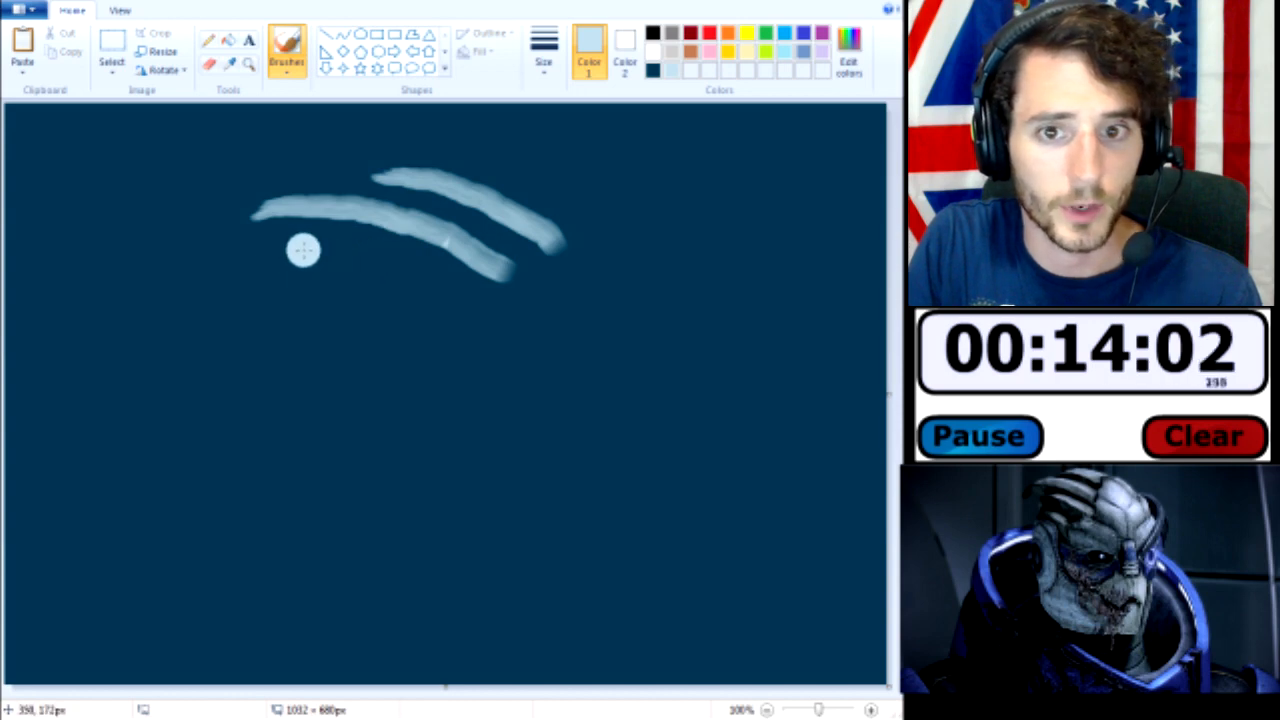
pyautogui.moveTo(295, 240); pyautogui.dragTo(455, 290)
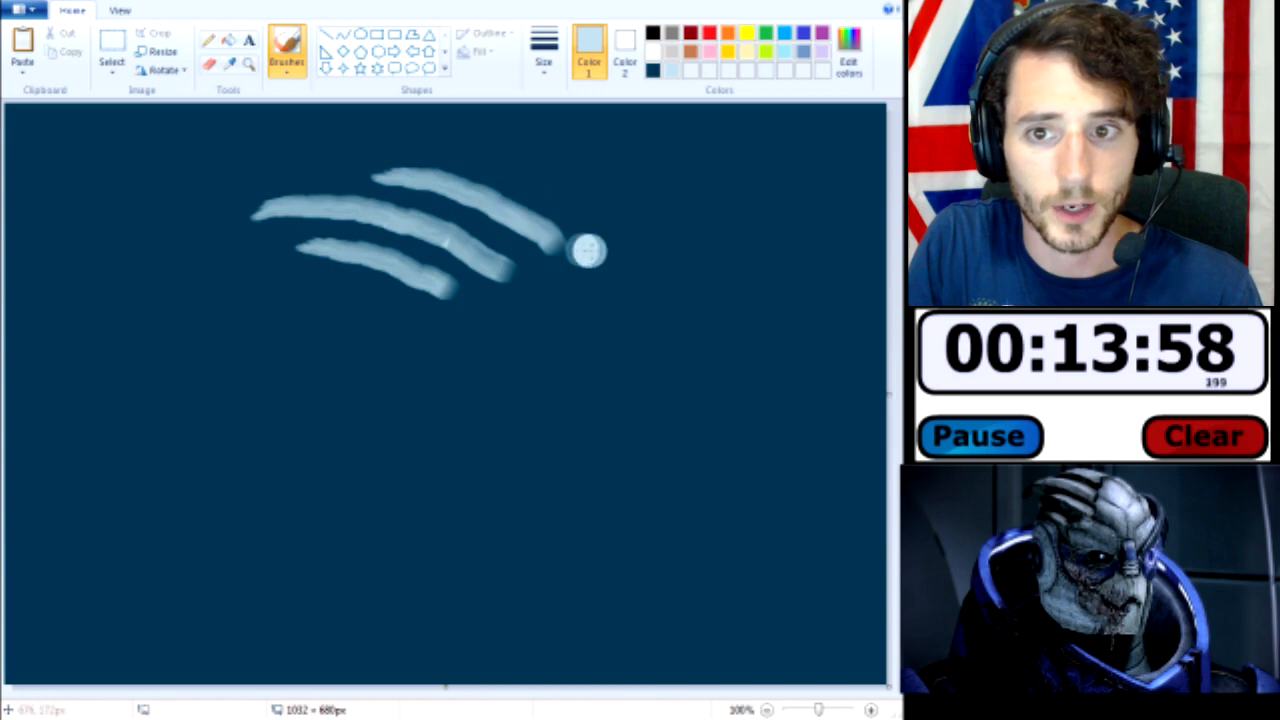
# - Outline a large head shape beneath the crest strokes and fill its interior with pale blue brushwork
pyautogui.moveTo(561, 238)
pyautogui.mouseDown()
pyautogui.moveTo(611, 266)
pyautogui.moveTo(640, 351)
pyautogui.moveTo(631, 540)
pyautogui.moveTo(497, 566)
pyautogui.moveTo(374, 557)
pyautogui.moveTo(326, 523)
pyautogui.moveTo(277, 375)
pyautogui.moveTo(311, 251)
pyautogui.mouseUp()
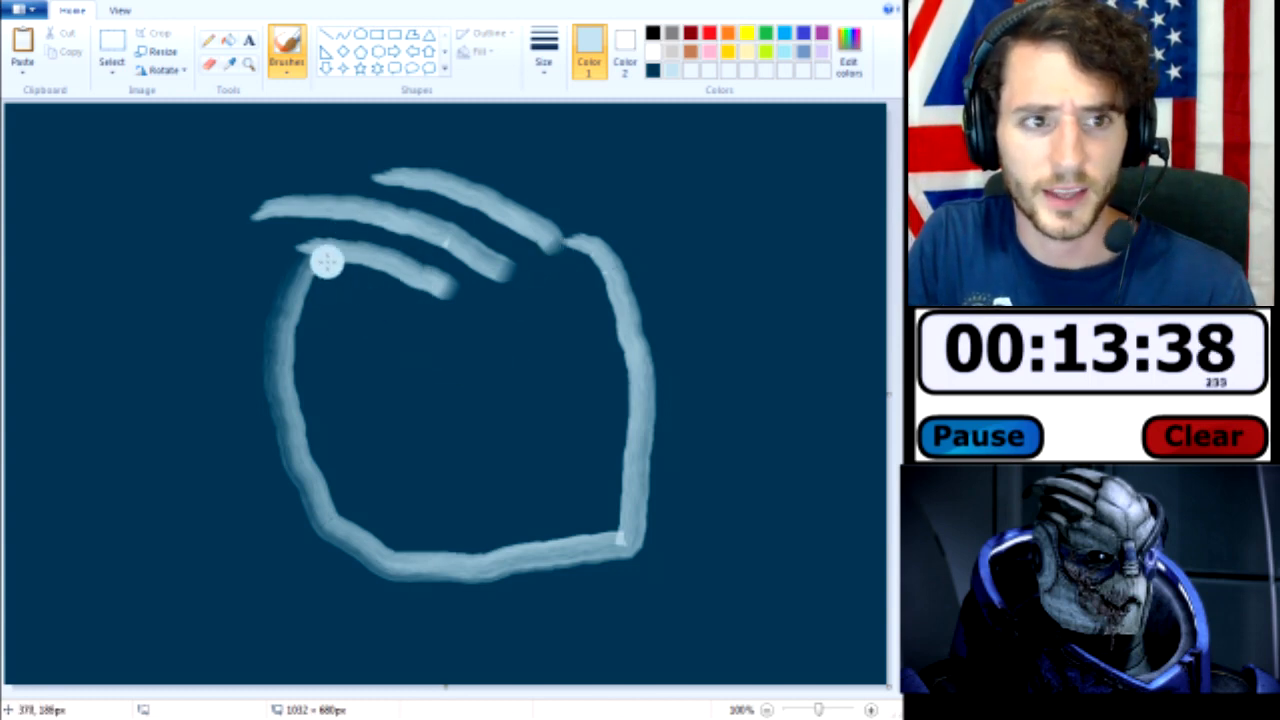
pyautogui.moveTo(325, 262)
pyautogui.mouseDown()
pyautogui.moveTo(310, 425)
pyautogui.moveTo(338, 508)
pyautogui.moveTo(379, 546)
pyautogui.moveTo(275, 294)
pyautogui.moveTo(334, 257)
pyautogui.moveTo(336, 417)
pyautogui.moveTo(366, 511)
pyautogui.moveTo(420, 542)
pyautogui.moveTo(518, 551)
pyautogui.moveTo(582, 538)
pyautogui.mouseUp()
pyautogui.moveTo(583, 266)
pyautogui.mouseDown()
pyautogui.moveTo(631, 441)
pyautogui.moveTo(616, 534)
pyautogui.moveTo(591, 524)
pyautogui.moveTo(622, 486)
pyautogui.moveTo(566, 542)
pyautogui.moveTo(604, 466)
pyautogui.moveTo(611, 513)
pyautogui.moveTo(589, 516)
pyautogui.moveTo(609, 519)
pyautogui.moveTo(604, 458)
pyautogui.moveTo(592, 454)
pyautogui.moveTo(630, 407)
pyautogui.moveTo(575, 496)
pyautogui.moveTo(596, 401)
pyautogui.moveTo(589, 446)
pyautogui.mouseUp()
pyautogui.moveTo(574, 256)
pyautogui.mouseDown()
pyautogui.moveTo(615, 320)
pyautogui.moveTo(580, 248)
pyautogui.moveTo(629, 457)
pyautogui.moveTo(603, 452)
pyautogui.moveTo(620, 370)
pyautogui.moveTo(596, 388)
pyautogui.moveTo(590, 495)
pyautogui.moveTo(505, 540)
pyautogui.moveTo(400, 528)
pyautogui.moveTo(358, 443)
pyautogui.moveTo(505, 510)
pyautogui.moveTo(386, 480)
pyautogui.moveTo(512, 530)
pyautogui.moveTo(366, 483)
pyautogui.moveTo(540, 527)
pyautogui.moveTo(363, 478)
pyautogui.moveTo(562, 502)
pyautogui.moveTo(552, 515)
pyautogui.moveTo(598, 502)
pyautogui.moveTo(511, 509)
pyautogui.moveTo(570, 432)
pyautogui.moveTo(581, 374)
pyautogui.moveTo(543, 264)
pyautogui.moveTo(576, 346)
pyautogui.moveTo(570, 279)
pyautogui.moveTo(580, 404)
pyautogui.moveTo(568, 488)
pyautogui.moveTo(524, 513)
pyautogui.moveTo(540, 483)
pyautogui.moveTo(580, 462)
pyautogui.moveTo(441, 487)
pyautogui.moveTo(351, 413)
pyautogui.moveTo(325, 282)
pyautogui.moveTo(346, 321)
pyautogui.moveTo(330, 268)
pyautogui.moveTo(359, 399)
pyautogui.moveTo(319, 279)
pyautogui.moveTo(381, 311)
pyautogui.moveTo(317, 262)
pyautogui.moveTo(424, 302)
pyautogui.moveTo(306, 246)
pyautogui.moveTo(429, 295)
pyautogui.moveTo(375, 361)
pyautogui.moveTo(323, 289)
pyautogui.moveTo(390, 499)
pyautogui.moveTo(380, 460)
pyautogui.moveTo(339, 438)
pyautogui.moveTo(449, 490)
pyautogui.moveTo(441, 460)
pyautogui.moveTo(311, 365)
pyautogui.moveTo(523, 474)
pyautogui.moveTo(543, 468)
pyautogui.moveTo(516, 430)
pyautogui.moveTo(490, 455)
pyautogui.moveTo(527, 386)
pyautogui.moveTo(529, 420)
pyautogui.moveTo(539, 382)
pyautogui.moveTo(508, 342)
pyautogui.moveTo(504, 410)
pyautogui.moveTo(545, 300)
pyautogui.moveTo(479, 319)
pyautogui.moveTo(336, 288)
pyautogui.moveTo(368, 287)
pyautogui.moveTo(425, 425)
pyautogui.moveTo(429, 334)
pyautogui.moveTo(420, 385)
pyautogui.moveTo(466, 421)
pyautogui.moveTo(492, 320)
pyautogui.moveTo(440, 292)
pyautogui.moveTo(525, 268)
pyautogui.moveTo(564, 231)
pyautogui.moveTo(515, 335)
pyautogui.moveTo(525, 315)
pyautogui.moveTo(550, 330)
pyautogui.moveTo(548, 440)
pyautogui.moveTo(415, 440)
pyautogui.mouseUp()
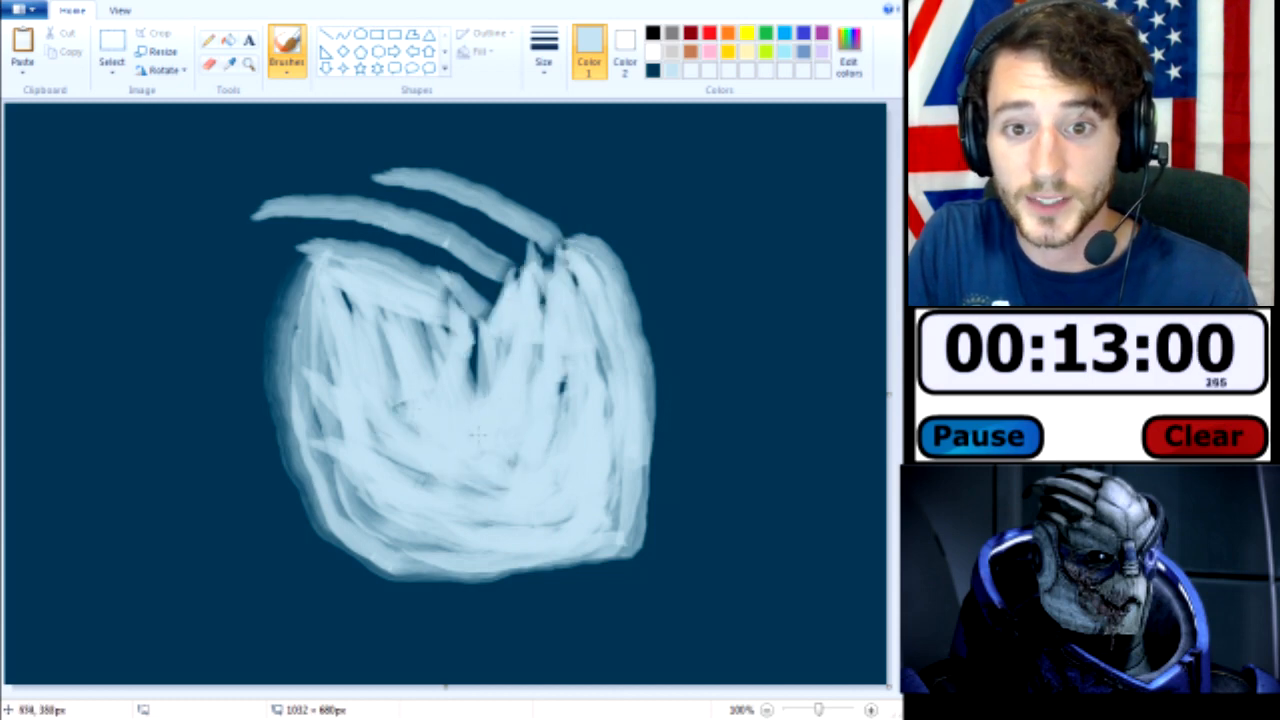
# - Thicken the head's left and lower edges, fill the gaps between the crest strokes and round out the crown in pale blue
pyautogui.moveTo(377, 300)
pyautogui.mouseDown()
pyautogui.moveTo(335, 286)
pyautogui.moveTo(336, 472)
pyautogui.moveTo(306, 403)
pyautogui.moveTo(307, 270)
pyautogui.moveTo(291, 285)
pyautogui.moveTo(285, 374)
pyautogui.moveTo(317, 463)
pyautogui.moveTo(301, 337)
pyautogui.moveTo(350, 566)
pyautogui.mouseUp()
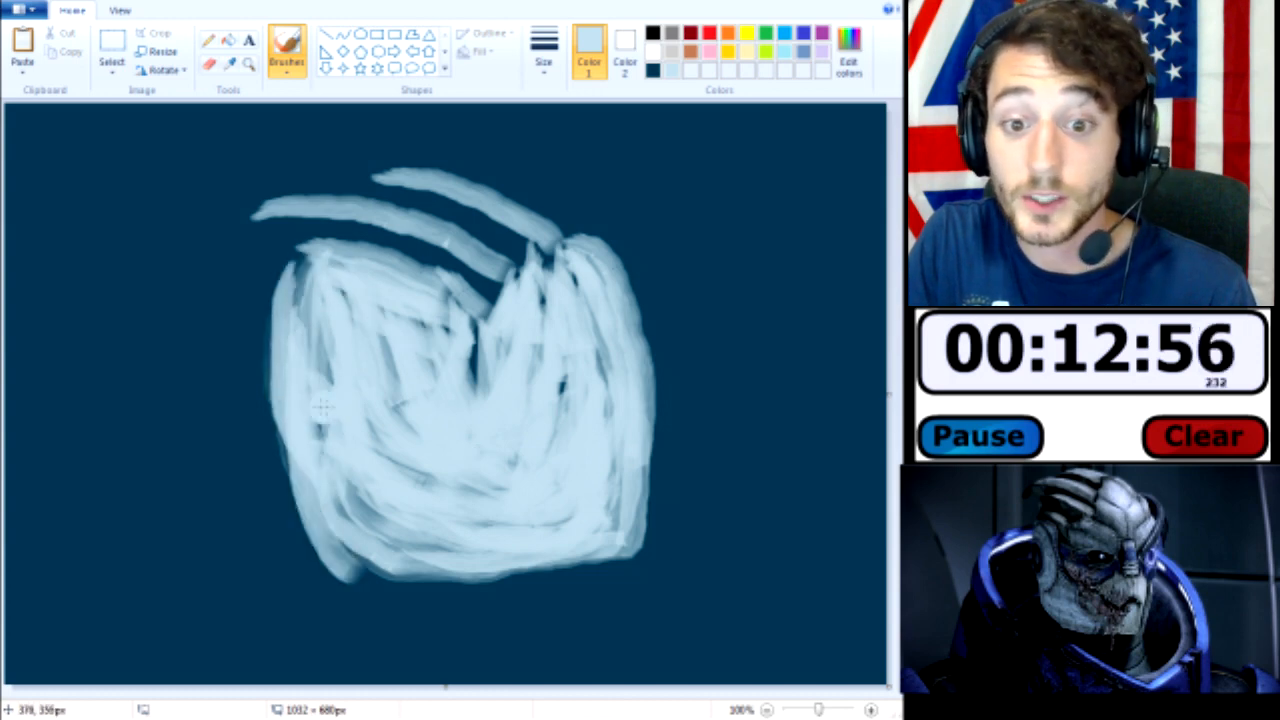
pyautogui.hotkey('ctrl', 'z')
pyautogui.moveTo(311, 480)
pyautogui.mouseDown()
pyautogui.moveTo(340, 511)
pyautogui.moveTo(431, 553)
pyautogui.mouseUp()
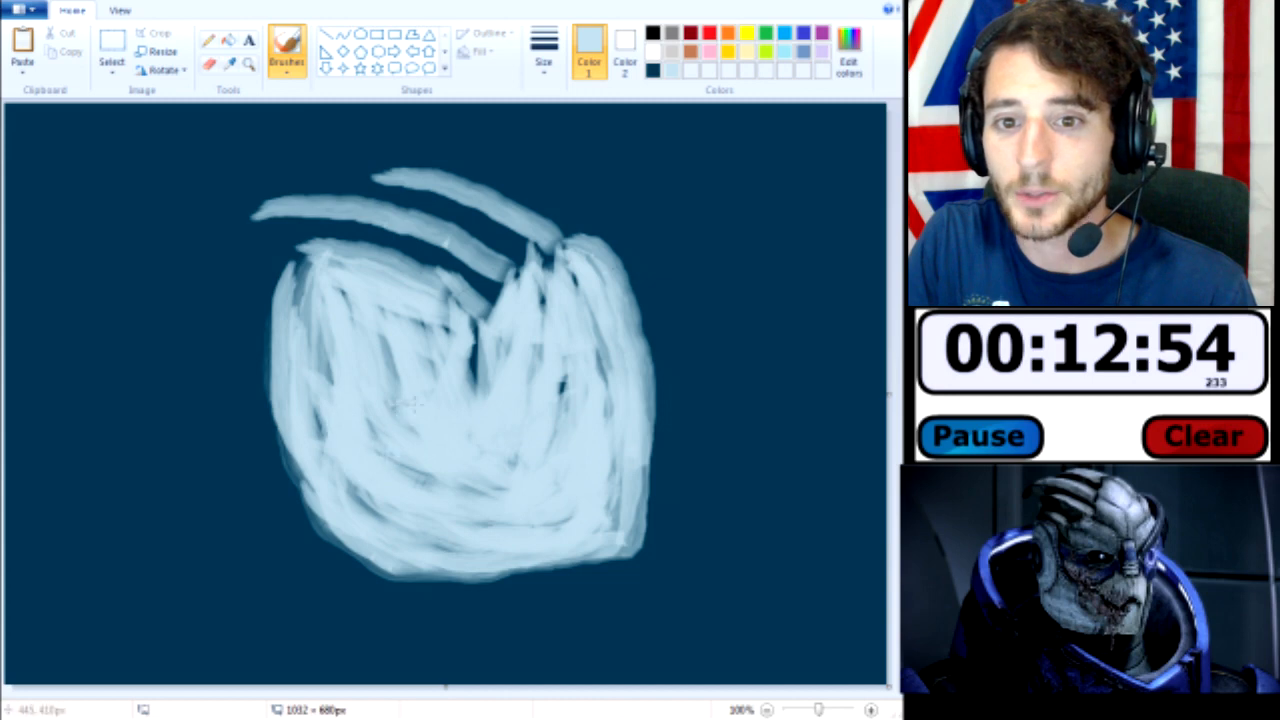
pyautogui.moveTo(419, 460); pyautogui.dragTo(489, 392)
pyautogui.moveTo(540, 262)
pyautogui.mouseDown()
pyautogui.moveTo(397, 186)
pyautogui.moveTo(498, 234)
pyautogui.moveTo(462, 208)
pyautogui.moveTo(334, 193)
pyautogui.moveTo(517, 247)
pyautogui.moveTo(503, 234)
pyautogui.moveTo(515, 262)
pyautogui.moveTo(416, 221)
pyautogui.moveTo(283, 207)
pyautogui.moveTo(276, 226)
pyautogui.moveTo(258, 208)
pyautogui.moveTo(295, 233)
pyautogui.moveTo(349, 242)
pyautogui.moveTo(305, 217)
pyautogui.moveTo(472, 267)
pyautogui.moveTo(373, 226)
pyautogui.moveTo(441, 280)
pyautogui.moveTo(488, 290)
pyautogui.moveTo(575, 289)
pyautogui.moveTo(489, 244)
pyautogui.moveTo(541, 218)
pyautogui.moveTo(443, 171)
pyautogui.moveTo(416, 177)
pyautogui.moveTo(527, 213)
pyautogui.moveTo(566, 253)
pyautogui.moveTo(575, 242)
pyautogui.moveTo(617, 273)
pyautogui.moveTo(552, 214)
pyautogui.moveTo(569, 224)
pyautogui.moveTo(537, 213)
pyautogui.moveTo(572, 231)
pyautogui.moveTo(547, 199)
pyautogui.moveTo(585, 222)
pyautogui.mouseUp()
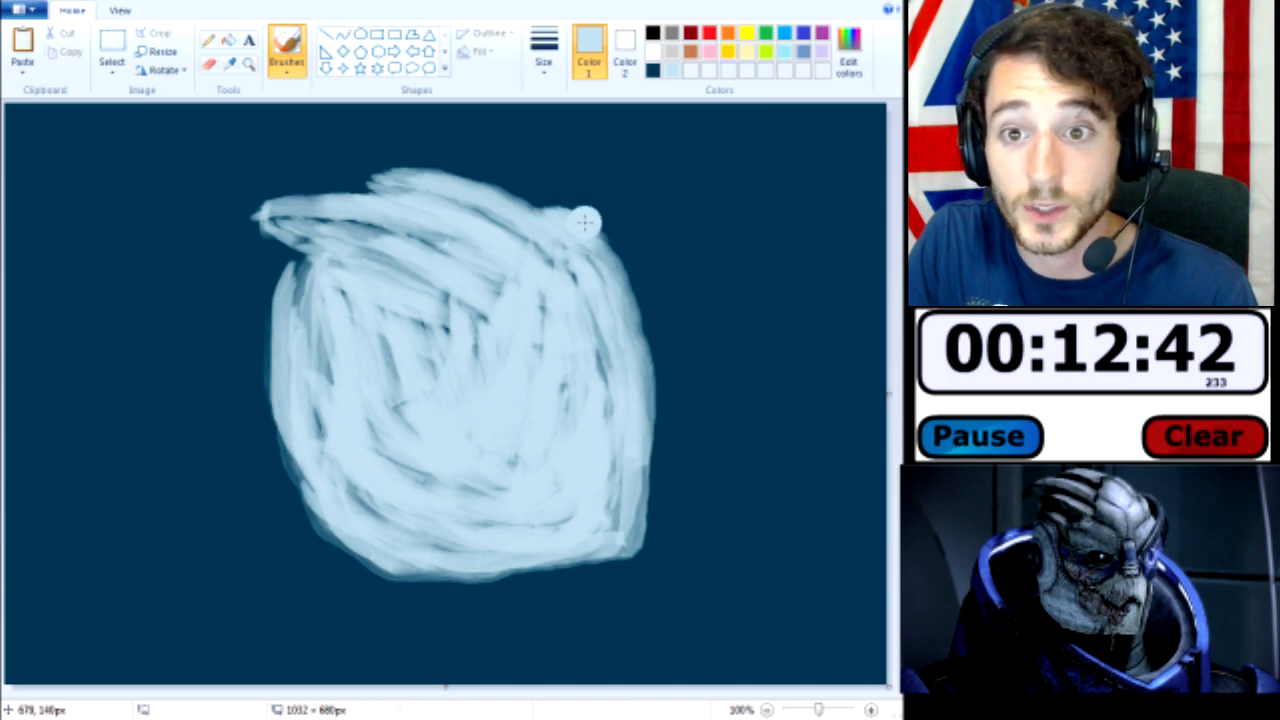
pyautogui.moveTo(287, 302)
pyautogui.mouseDown()
pyautogui.moveTo(287, 267)
pyautogui.moveTo(308, 236)
pyautogui.moveTo(320, 256)
pyautogui.mouseUp()
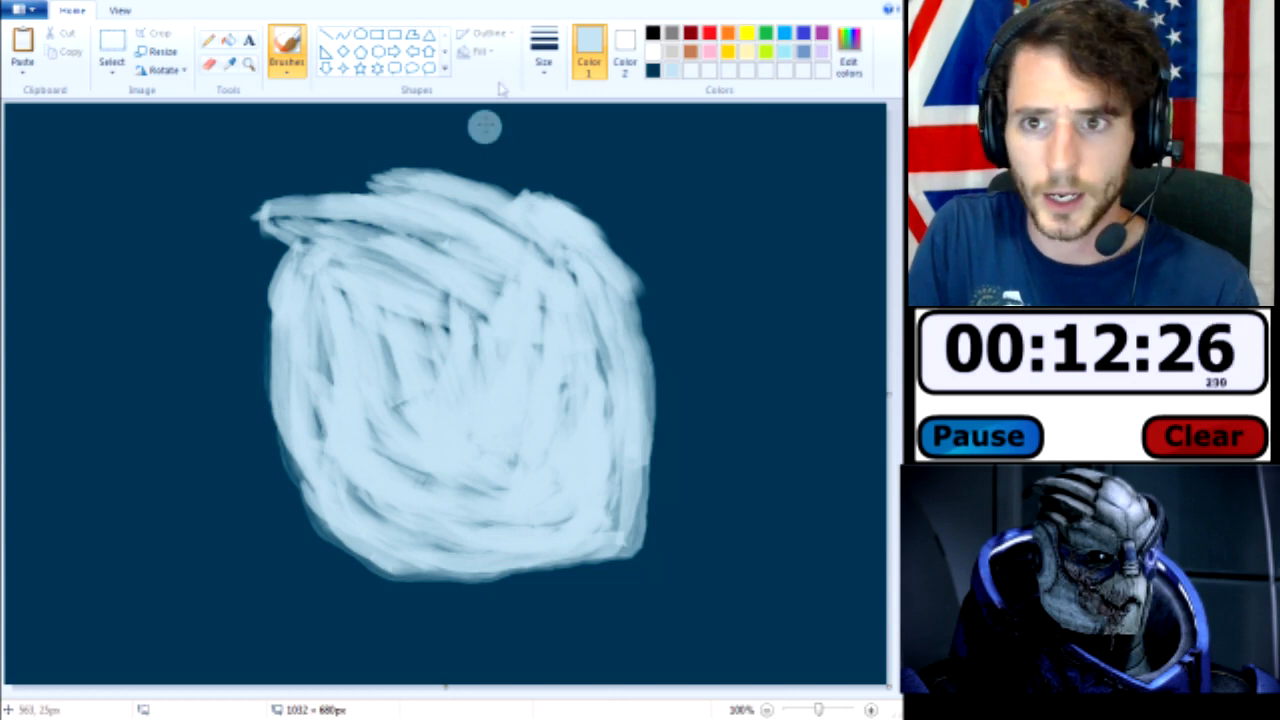
# - Paint three short indigo-blue facial marks across the middle of the head
pyautogui.click(803, 34)
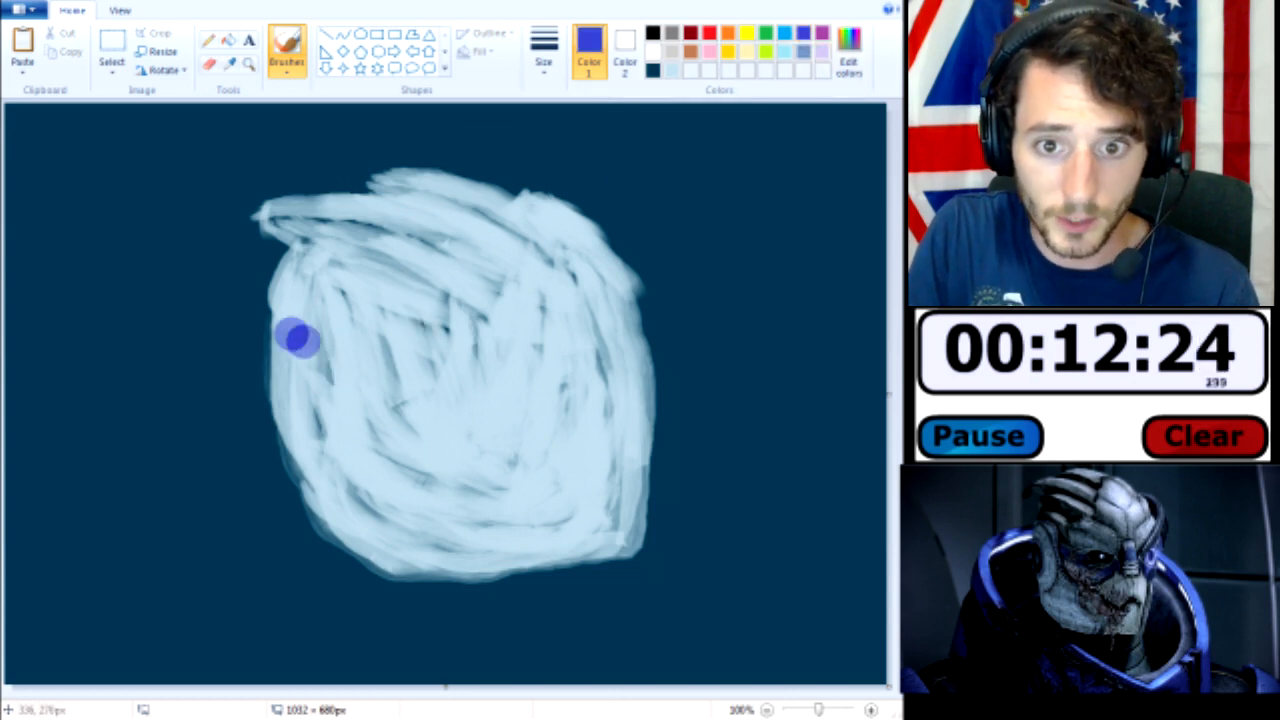
pyautogui.moveTo(299, 352); pyautogui.dragTo(388, 374)
pyautogui.hotkey('ctrl', 'z')
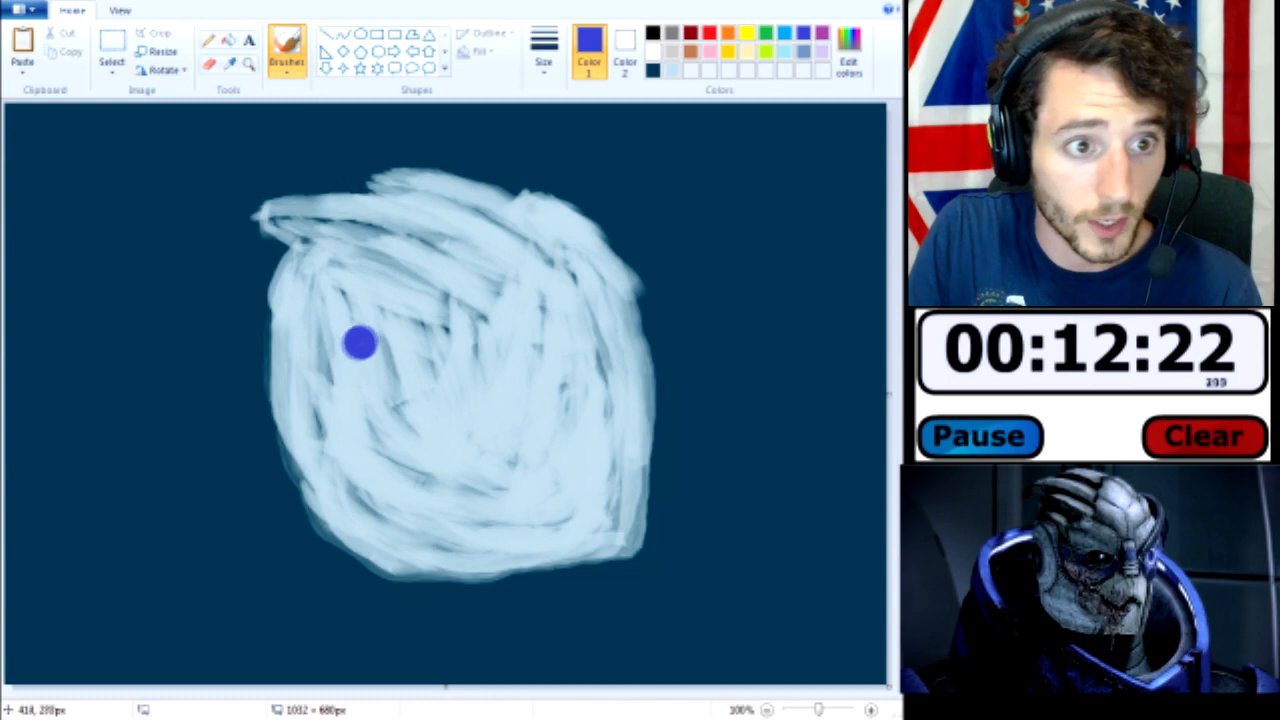
pyautogui.moveTo(344, 342); pyautogui.dragTo(398, 349)
pyautogui.moveTo(482, 362); pyautogui.dragTo(432, 400)
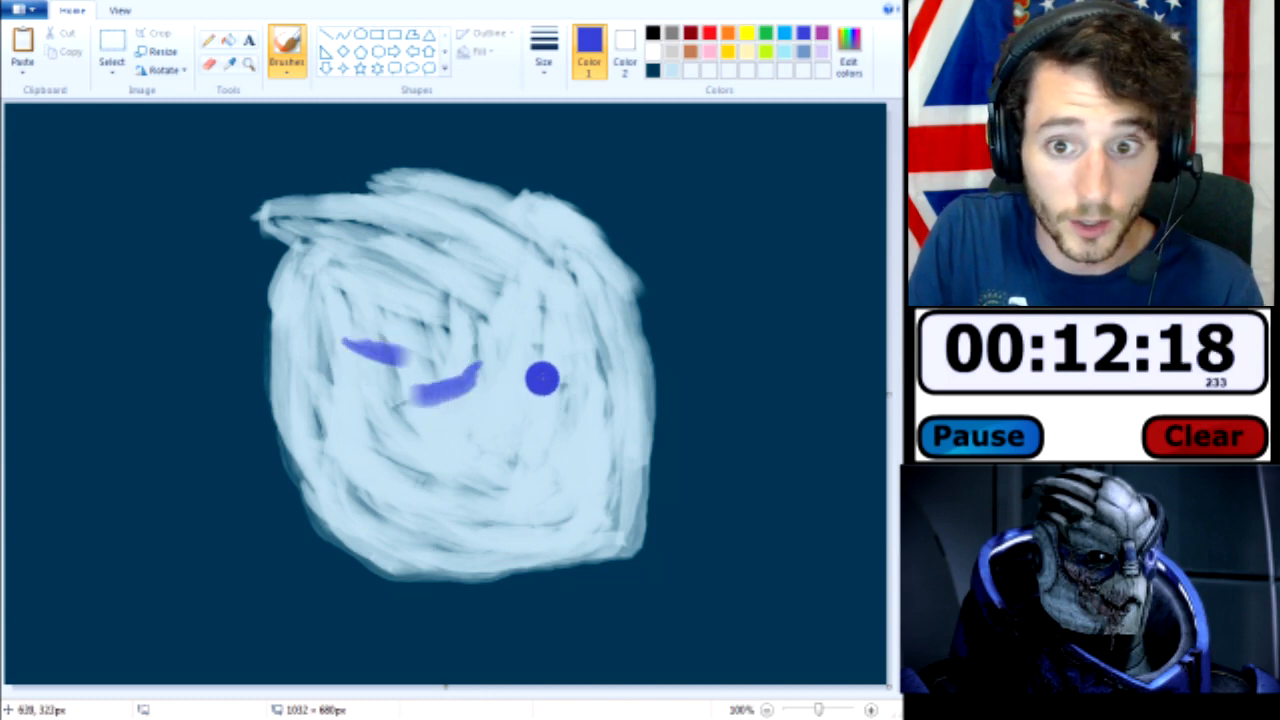
pyautogui.moveTo(506, 362); pyautogui.dragTo(538, 346)
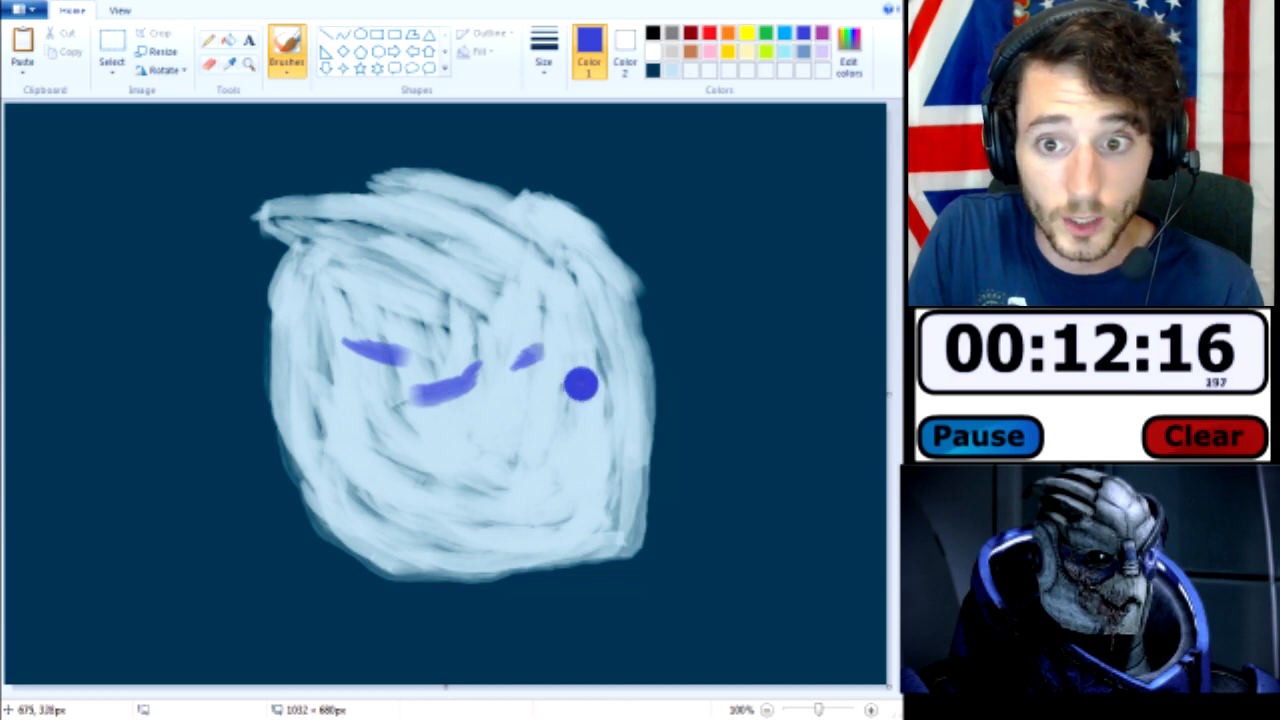
pyautogui.moveTo(583, 366)
pyautogui.mouseDown()
pyautogui.moveTo(634, 319)
pyautogui.moveTo(615, 369)
pyautogui.moveTo(577, 378)
pyautogui.moveTo(579, 342)
pyautogui.mouseUp()
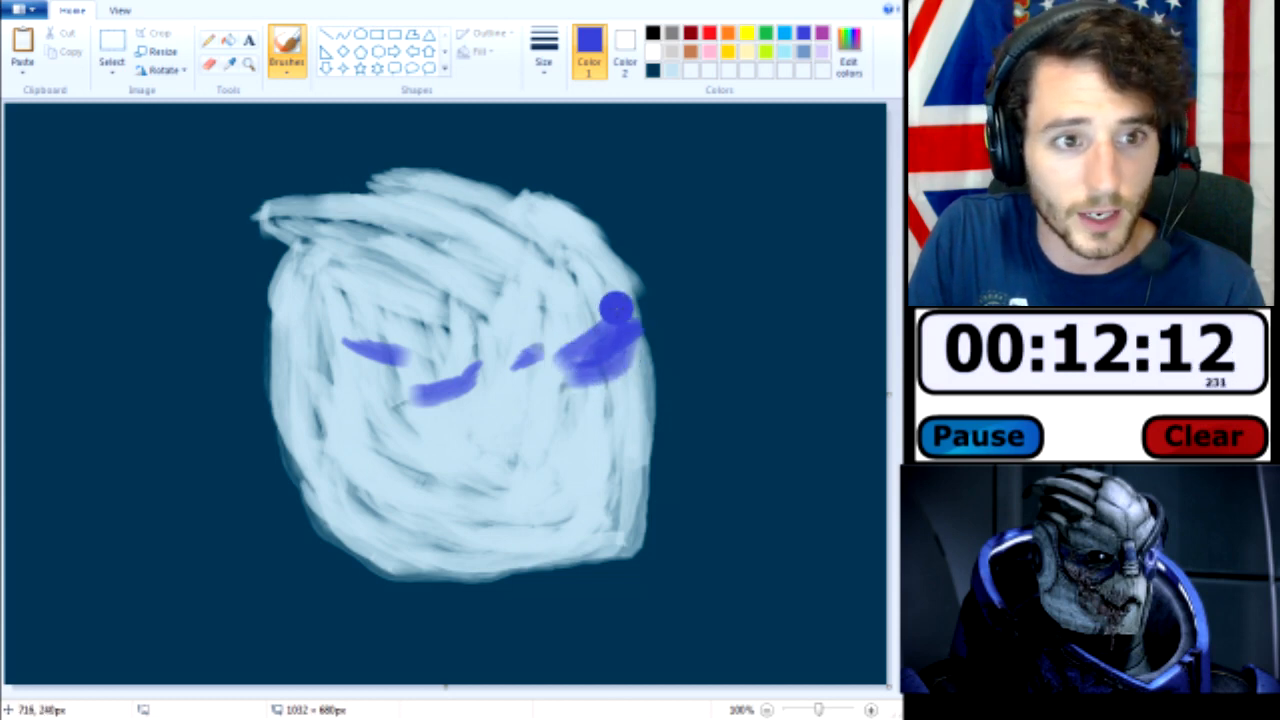
pyautogui.hotkey('ctrl', 'z')
pyautogui.hotkey('ctrl', 'z')
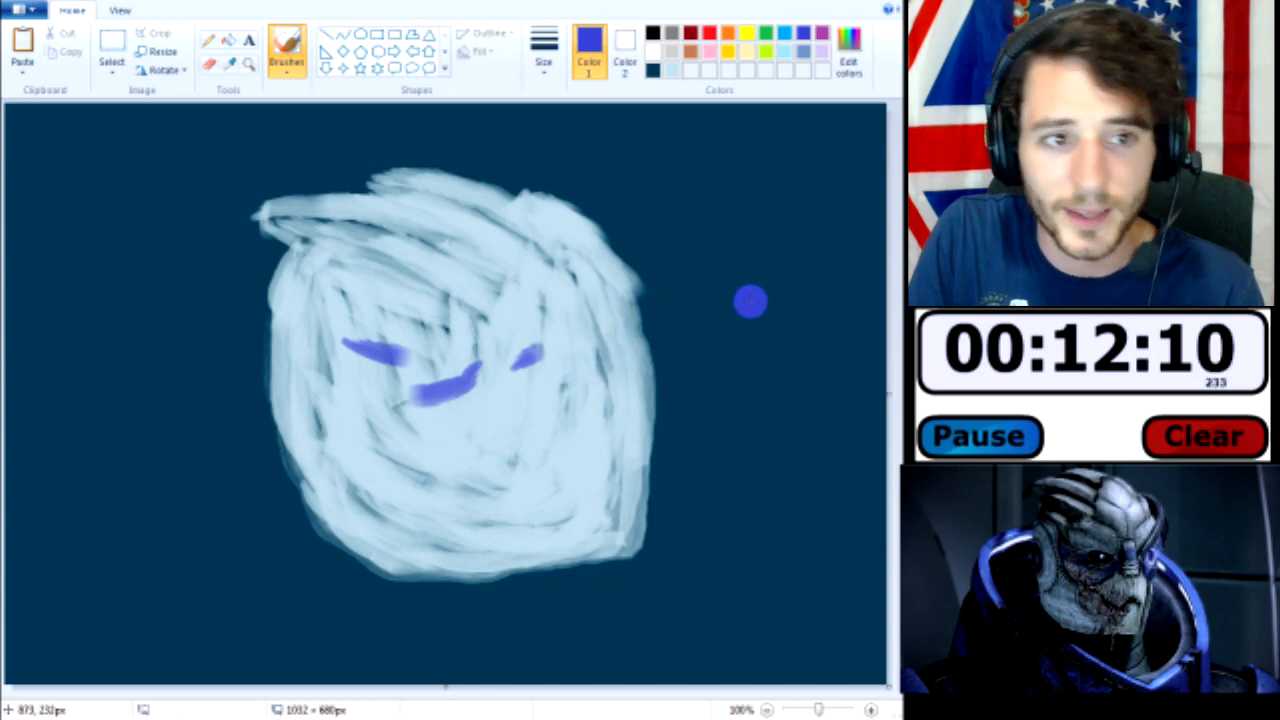
# - Mix a more vivid blue and paint a solid rounded patch on the head's right edge at eye level
pyautogui.click(848, 55)
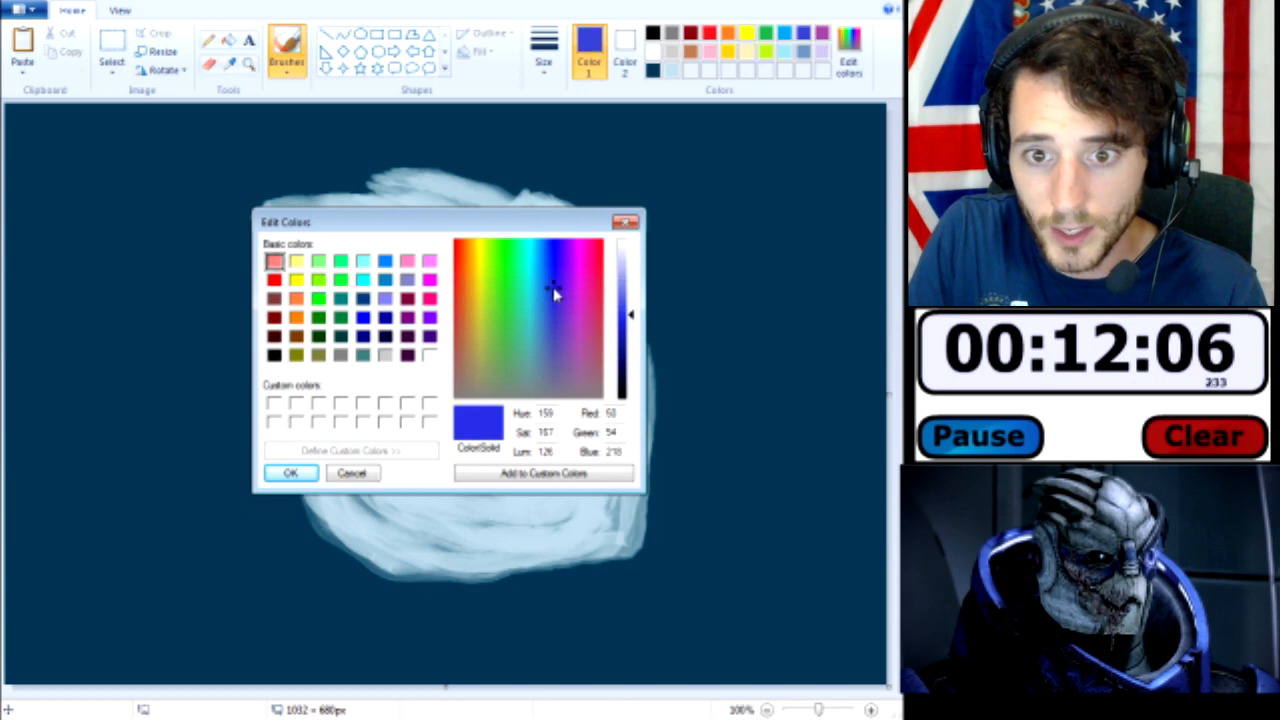
pyautogui.click(290, 473)
pyautogui.moveTo(586, 340)
pyautogui.mouseDown()
pyautogui.moveTo(614, 309)
pyautogui.moveTo(580, 337)
pyautogui.moveTo(618, 384)
pyautogui.moveTo(640, 318)
pyautogui.moveTo(578, 336)
pyautogui.moveTo(613, 310)
pyautogui.moveTo(614, 364)
pyautogui.moveTo(639, 353)
pyautogui.moveTo(615, 310)
pyautogui.moveTo(625, 300)
pyautogui.moveTo(635, 320)
pyautogui.mouseUp()
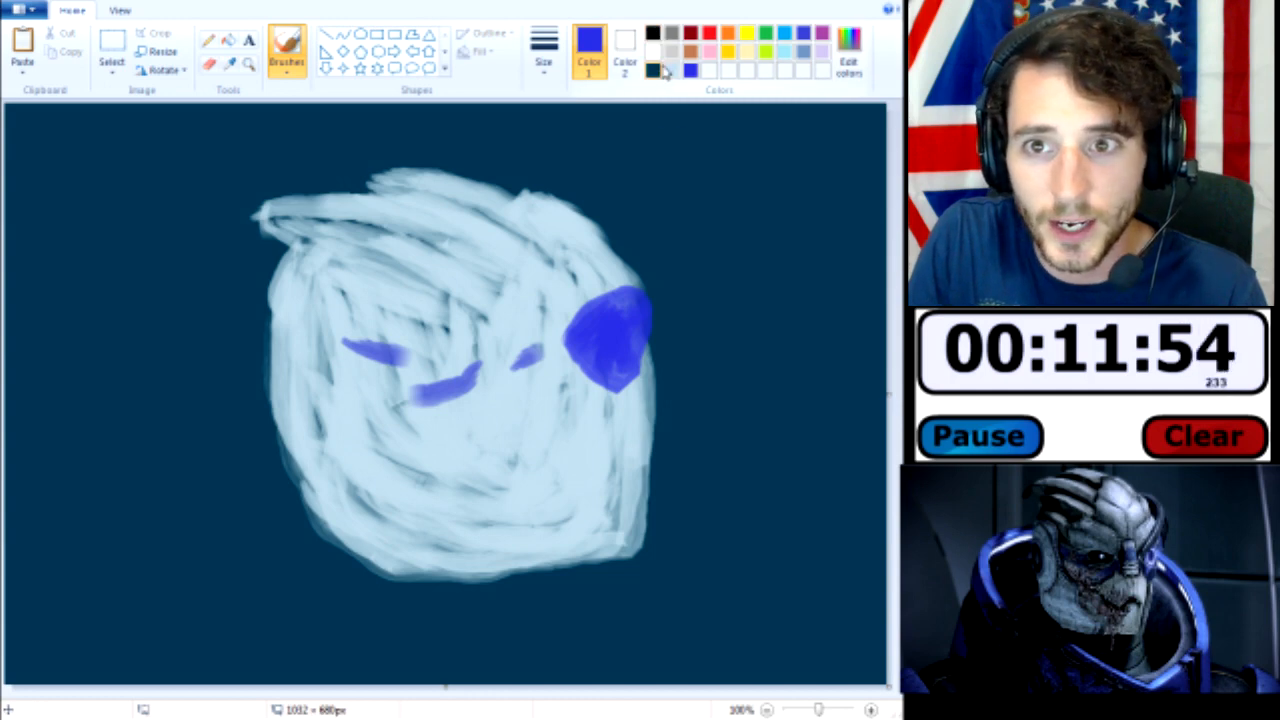
# - Mix a dark, muted slate-blue custom colour with hue 144, saturation 60 and luminosity 47
pyautogui.click(652, 72)
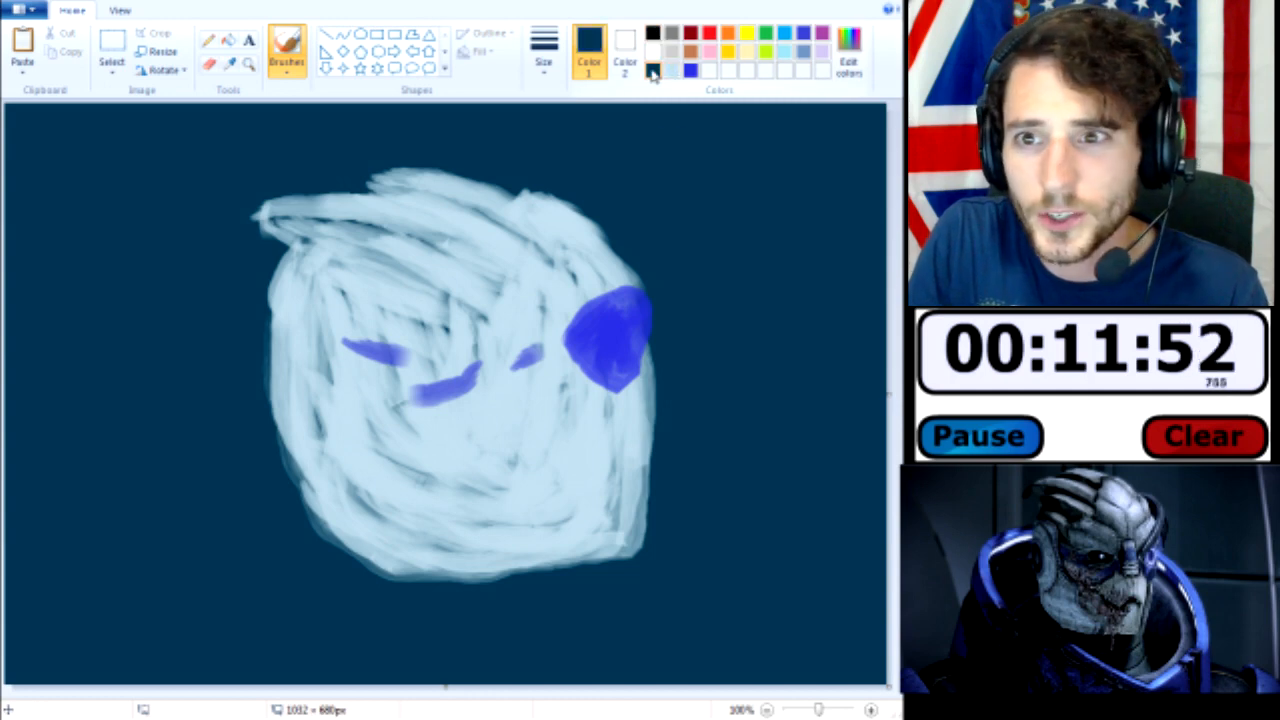
pyautogui.click(849, 66)
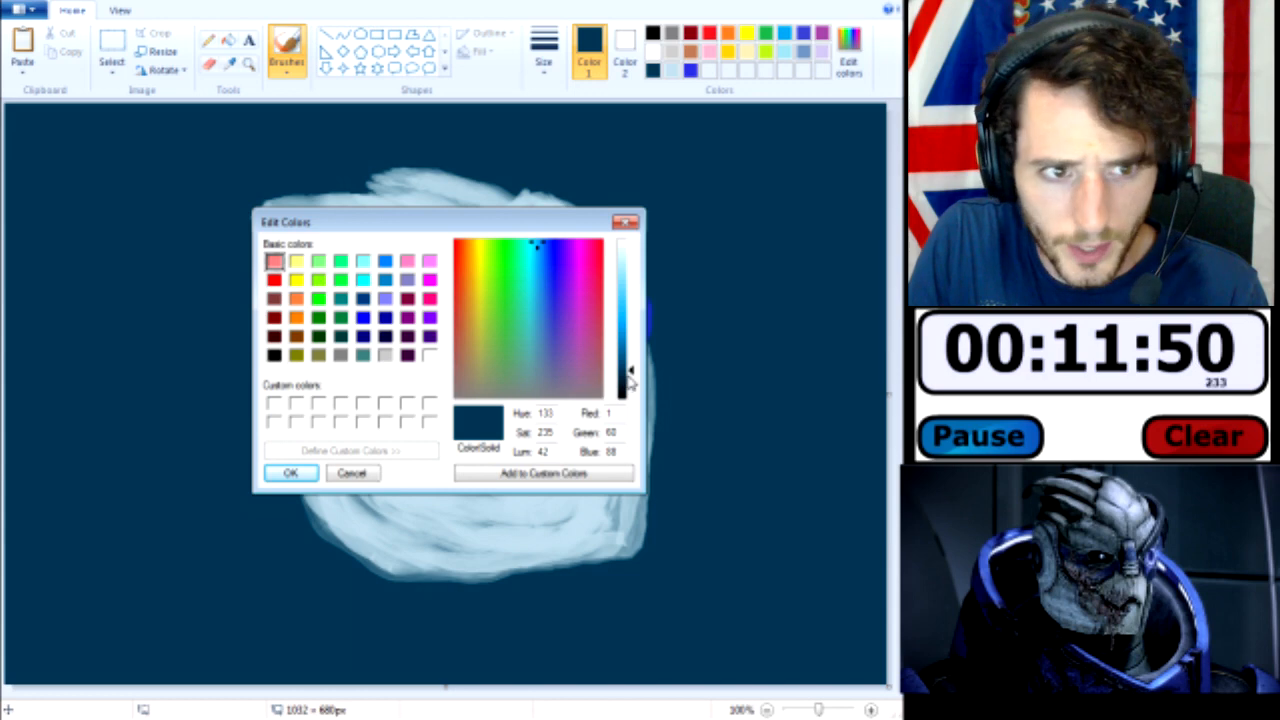
pyautogui.moveTo(630, 372); pyautogui.dragTo(633, 376)
pyautogui.moveTo(550, 250); pyautogui.dragTo(545, 347)
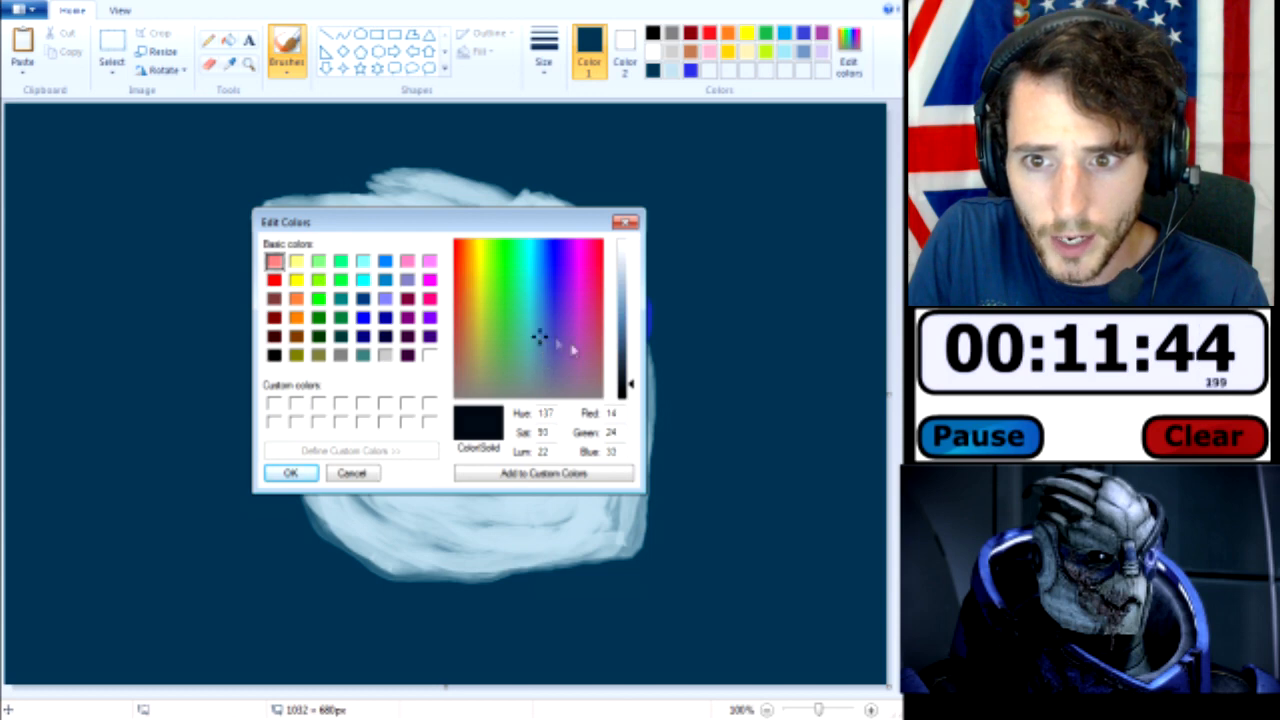
pyautogui.moveTo(631, 383); pyautogui.dragTo(630, 370)
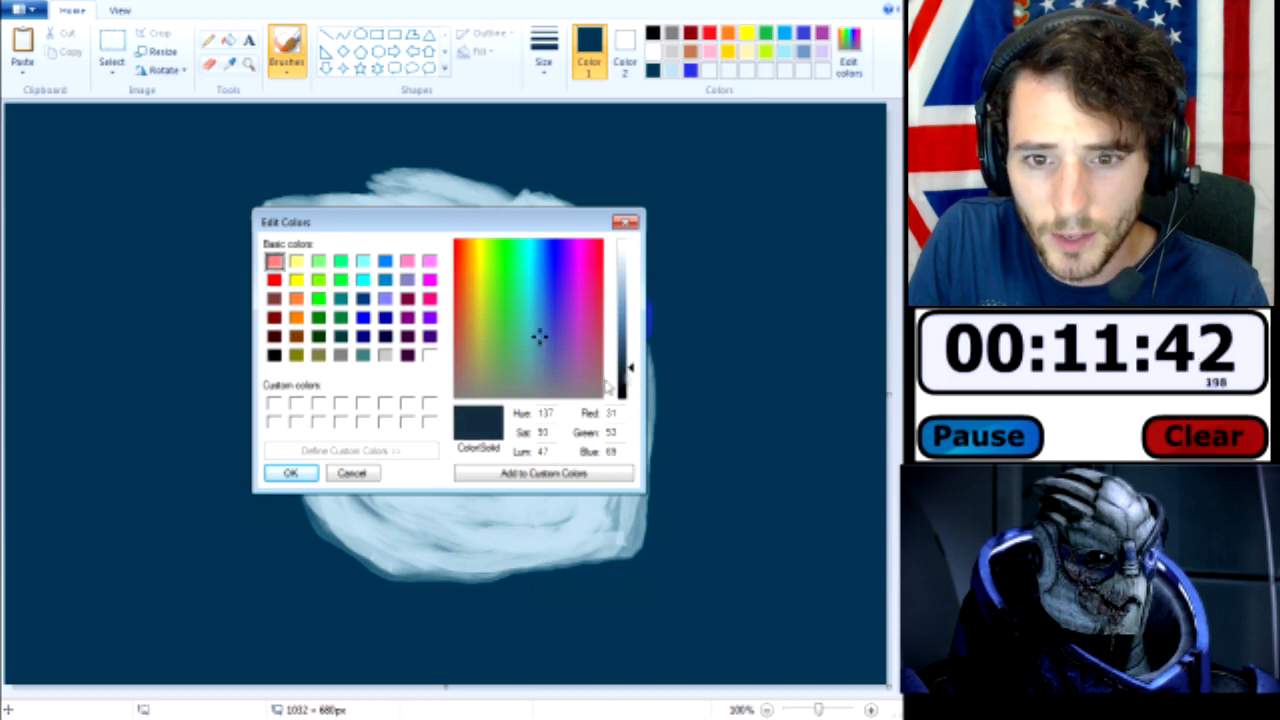
pyautogui.click(544, 361)
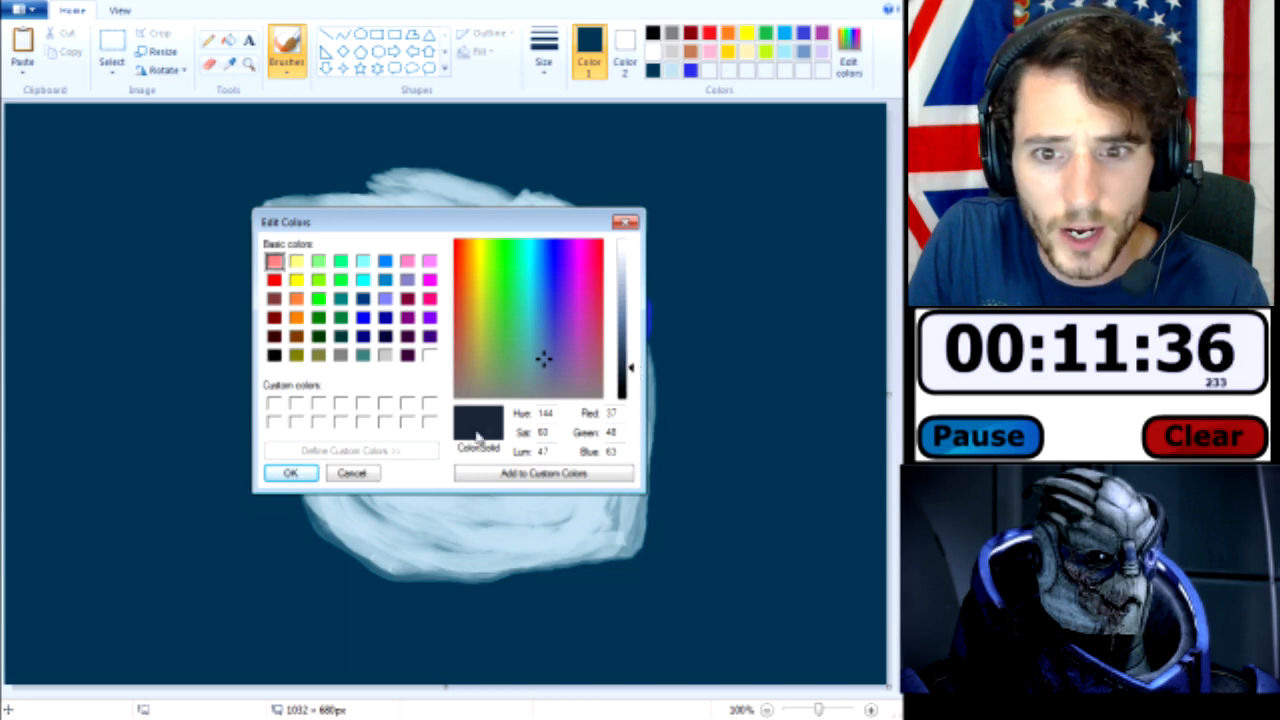
pyautogui.click(290, 473)
# - Paint a thick dark curved band with the second-thickest brush from the crown's right edge down around the inner side of the blue patch
pyautogui.click(544, 48)
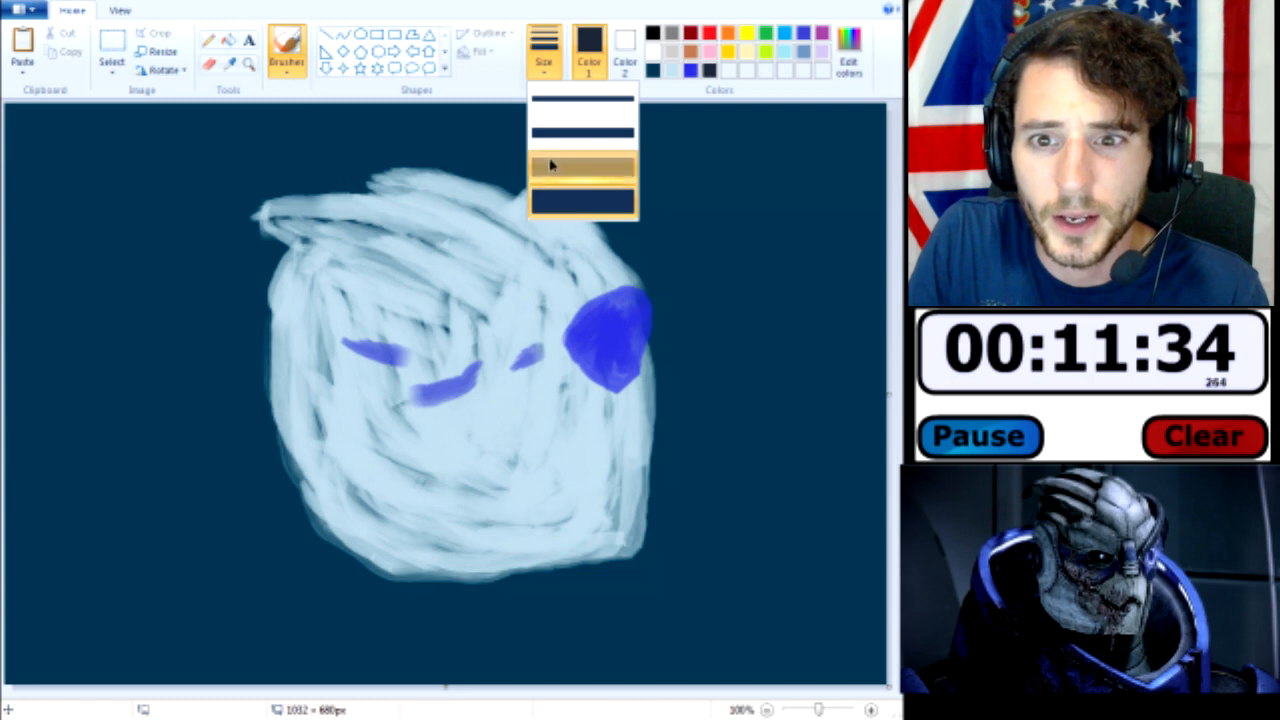
pyautogui.click(550, 165)
pyautogui.moveTo(575, 315)
pyautogui.mouseDown()
pyautogui.moveTo(621, 259)
pyautogui.moveTo(606, 206)
pyautogui.mouseUp()
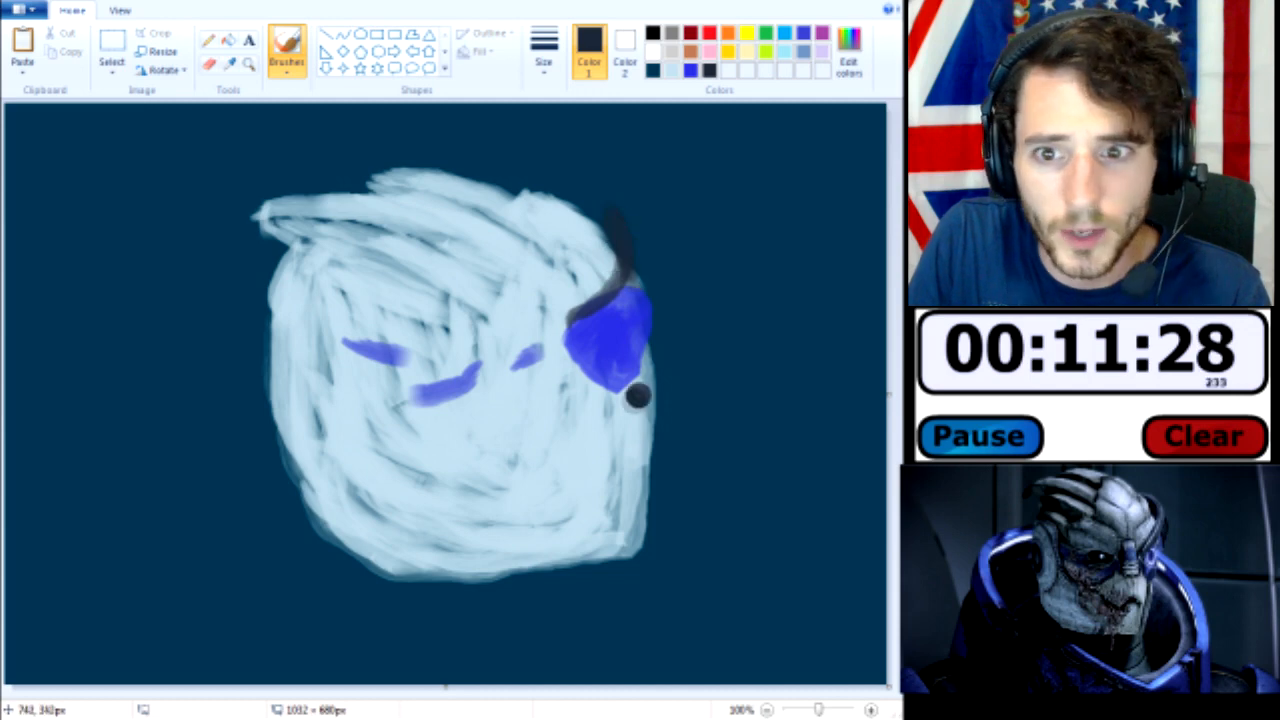
pyautogui.hotkey('ctrl', 'z')
pyautogui.moveTo(628, 262)
pyautogui.mouseDown()
pyautogui.moveTo(568, 338)
pyautogui.moveTo(628, 262)
pyautogui.moveTo(623, 228)
pyautogui.moveTo(598, 213)
pyautogui.moveTo(614, 264)
pyautogui.mouseUp()
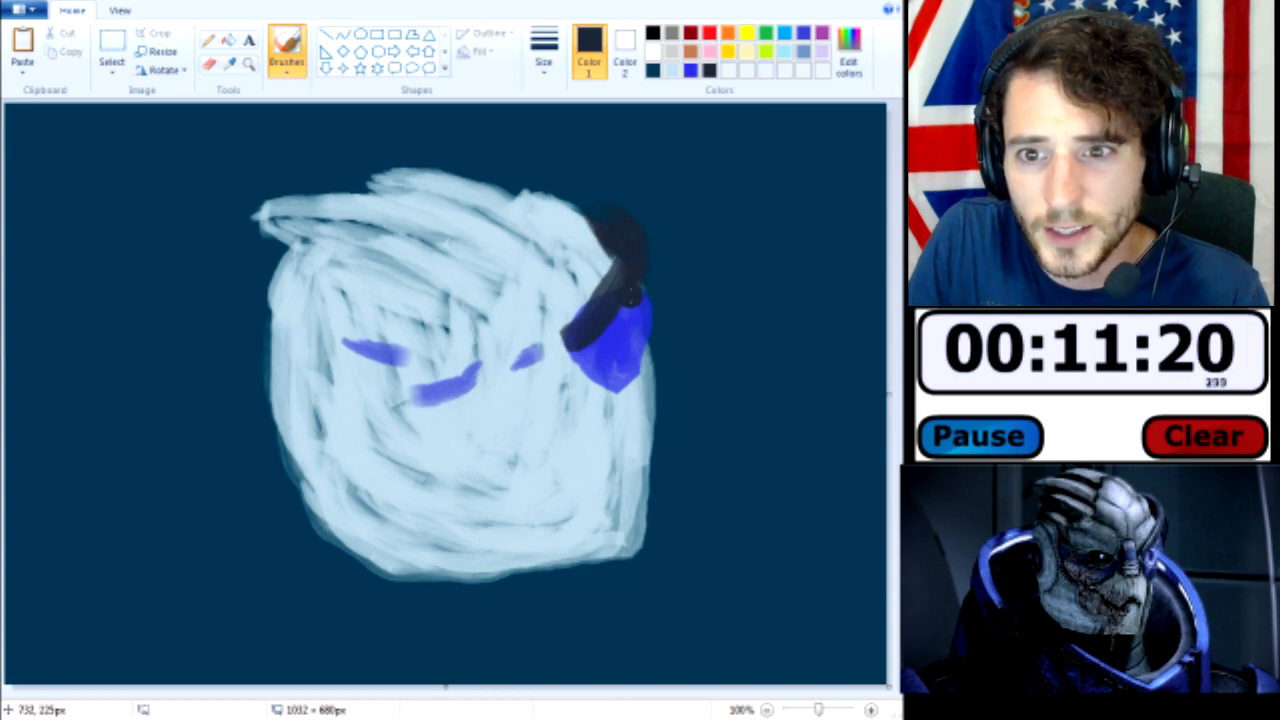
pyautogui.moveTo(614, 266); pyautogui.dragTo(549, 343)
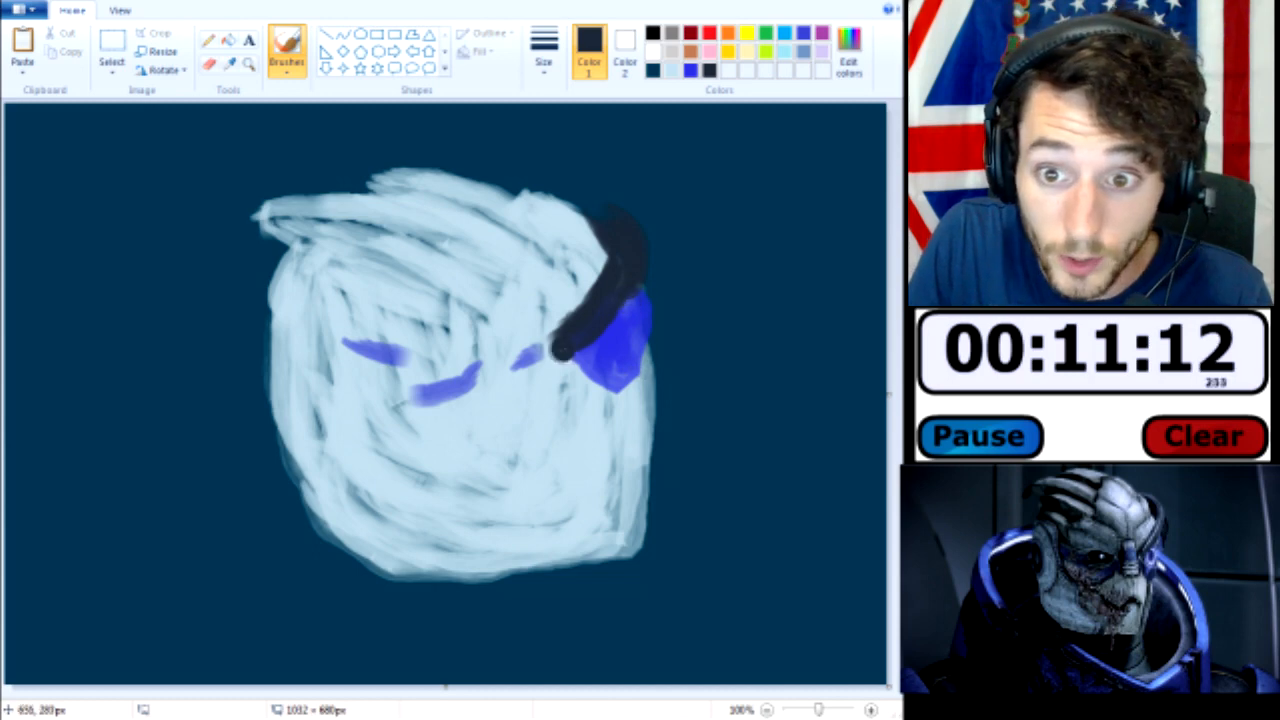
pyautogui.moveTo(562, 345); pyautogui.dragTo(575, 370)
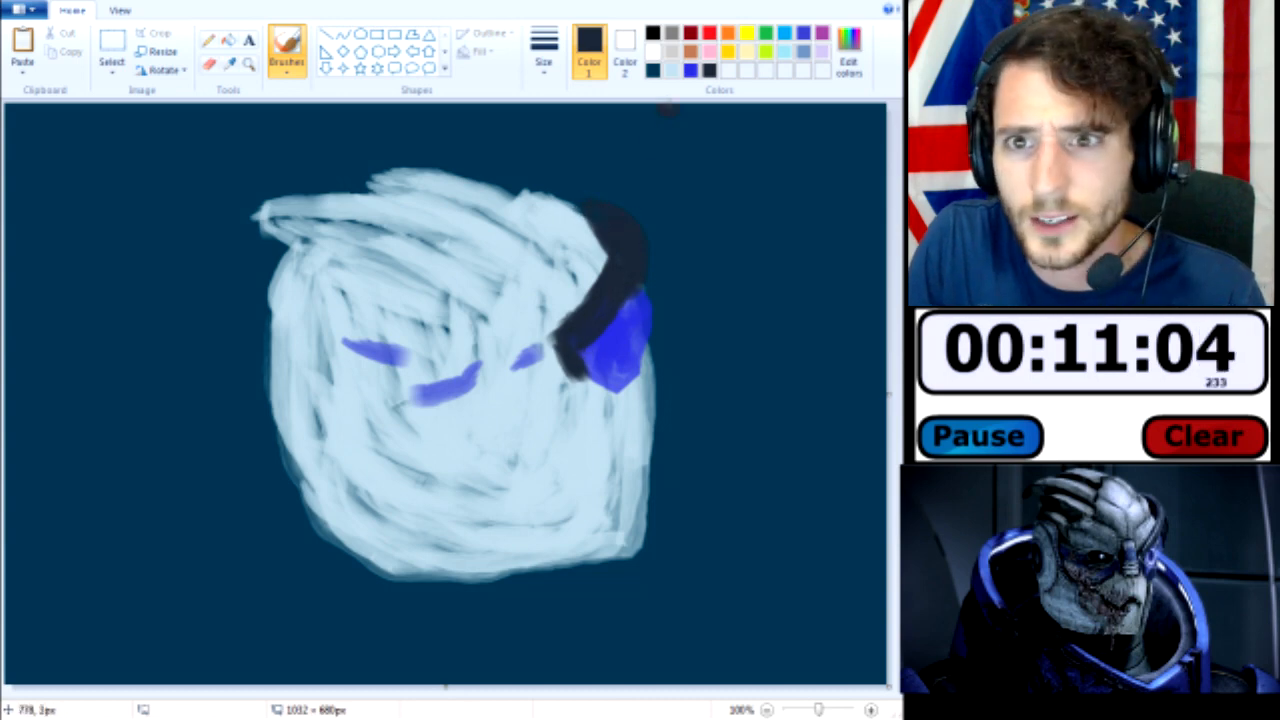
# - Add a black accent on the inner upper edge of the dark band and undo the excess strokes
pyautogui.click(652, 33)
pyautogui.moveTo(596, 237)
pyautogui.mouseDown()
pyautogui.moveTo(597, 224)
pyautogui.moveTo(620, 262)
pyautogui.moveTo(606, 229)
pyautogui.mouseUp()
pyautogui.hotkey('ctrl', 'z')
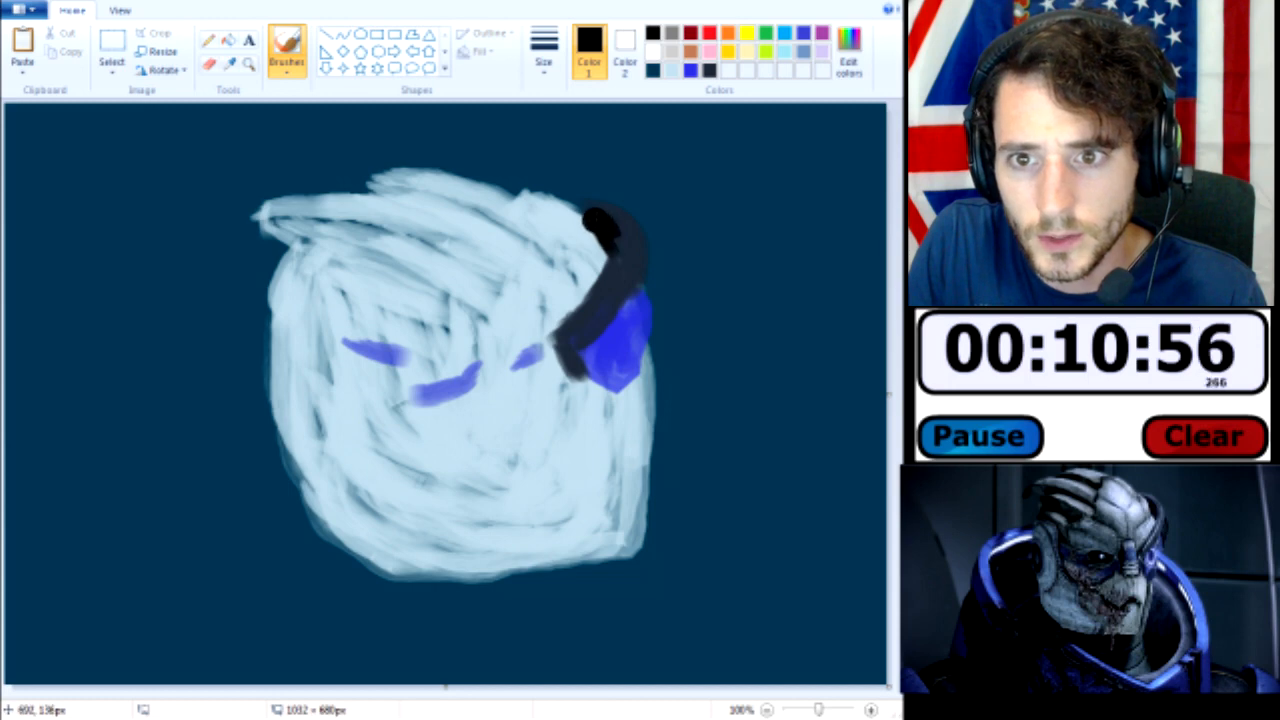
pyautogui.hotkey('ctrl', 'z')
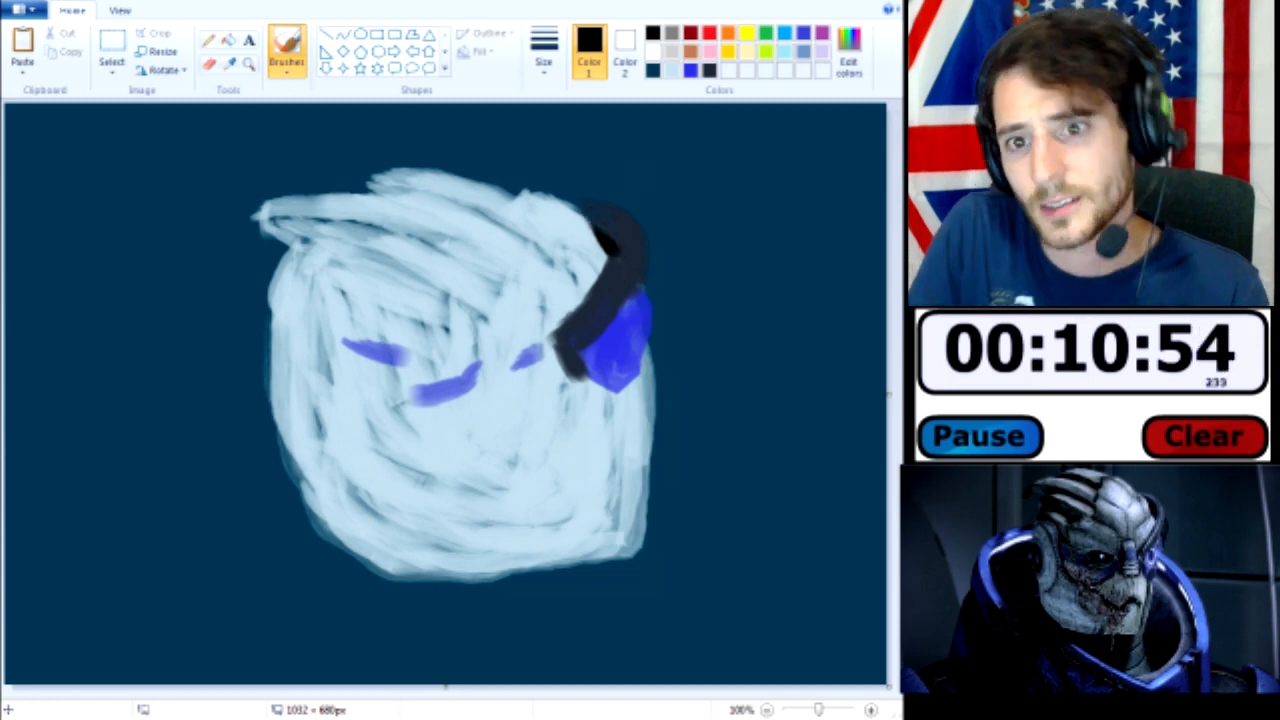
# - Paint a thin light grey highlight along the middle of the dark band, undoing and redrawing the first attempt
pyautogui.click(671, 51)
pyautogui.click(543, 50)
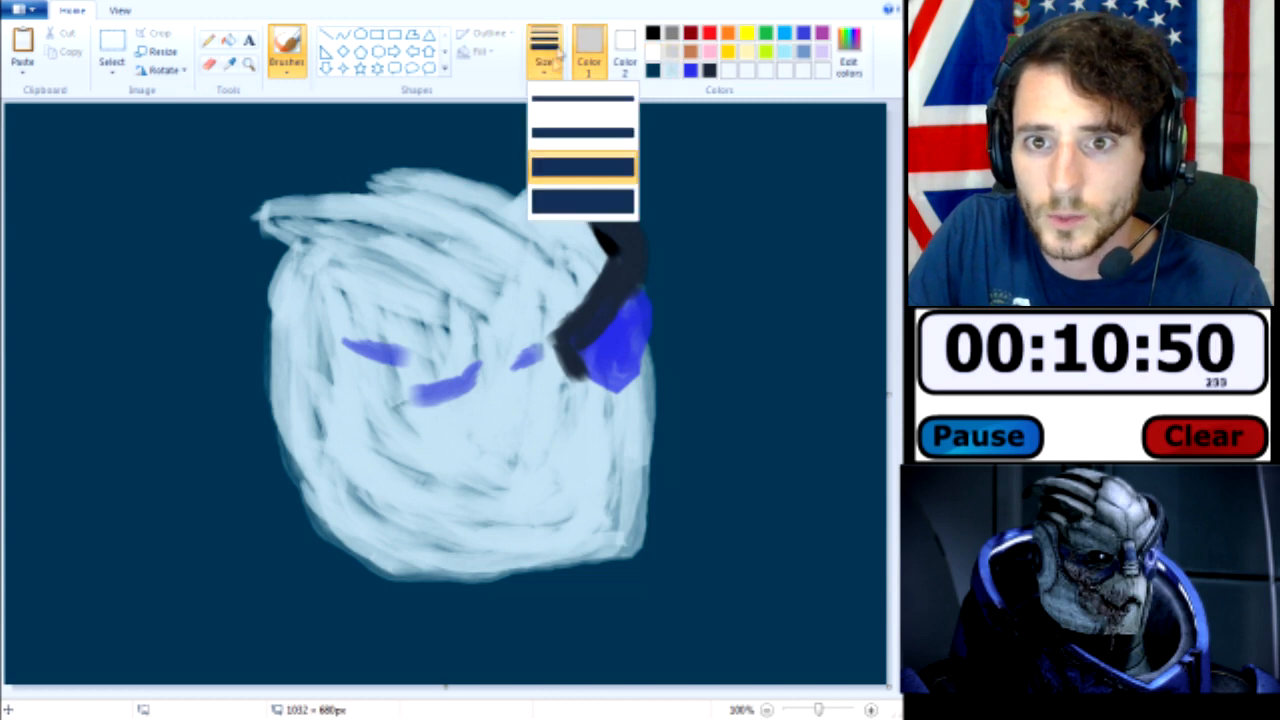
pyautogui.click(543, 108)
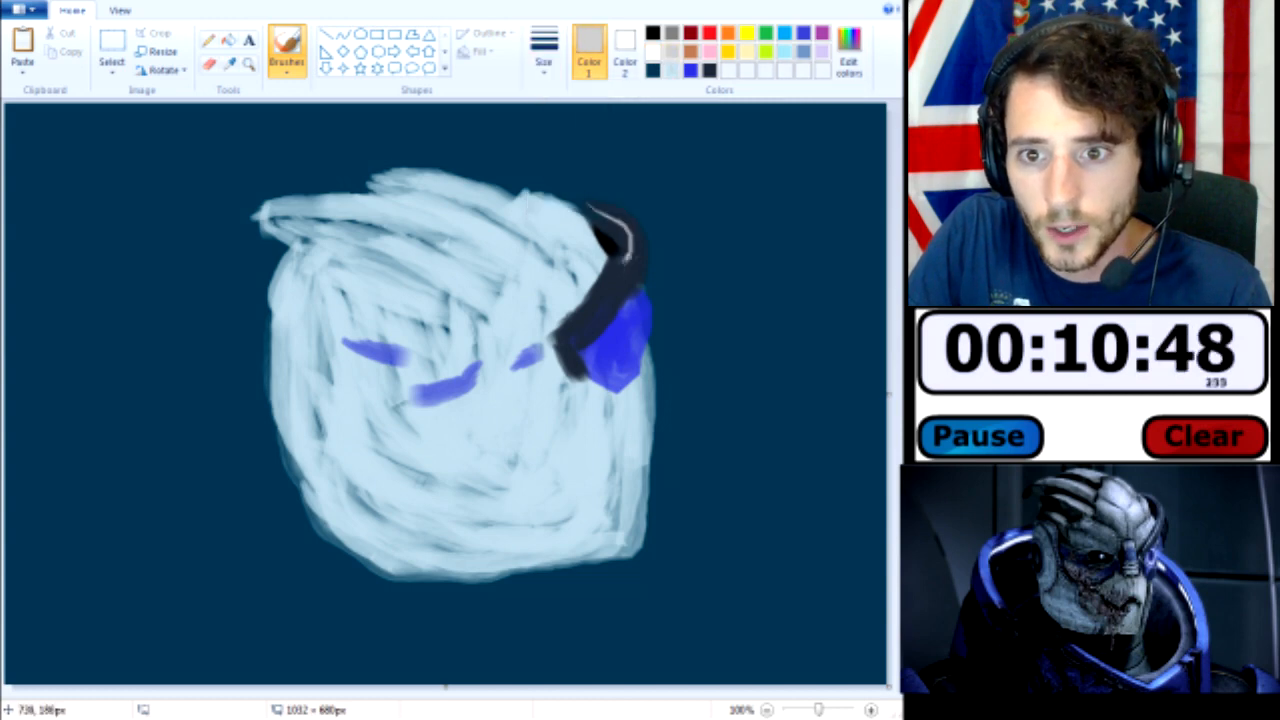
pyautogui.moveTo(631, 258); pyautogui.dragTo(579, 316)
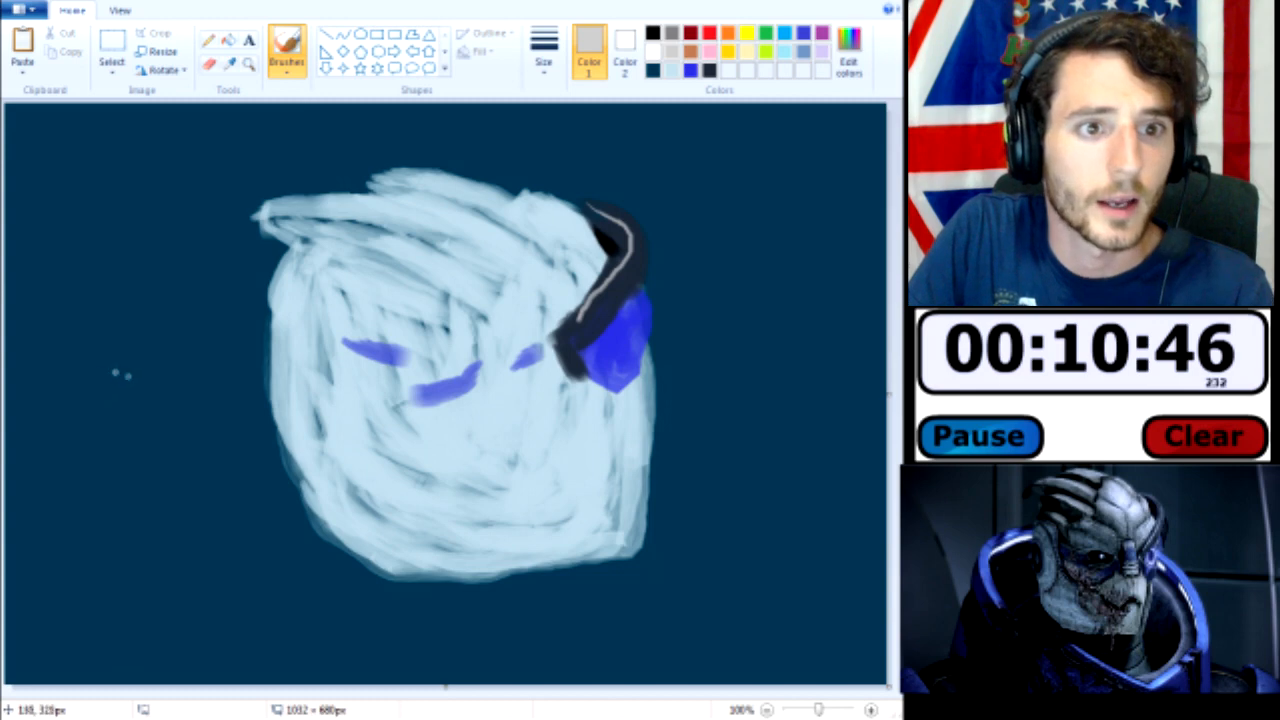
pyautogui.hotkey('ctrl', 'z')
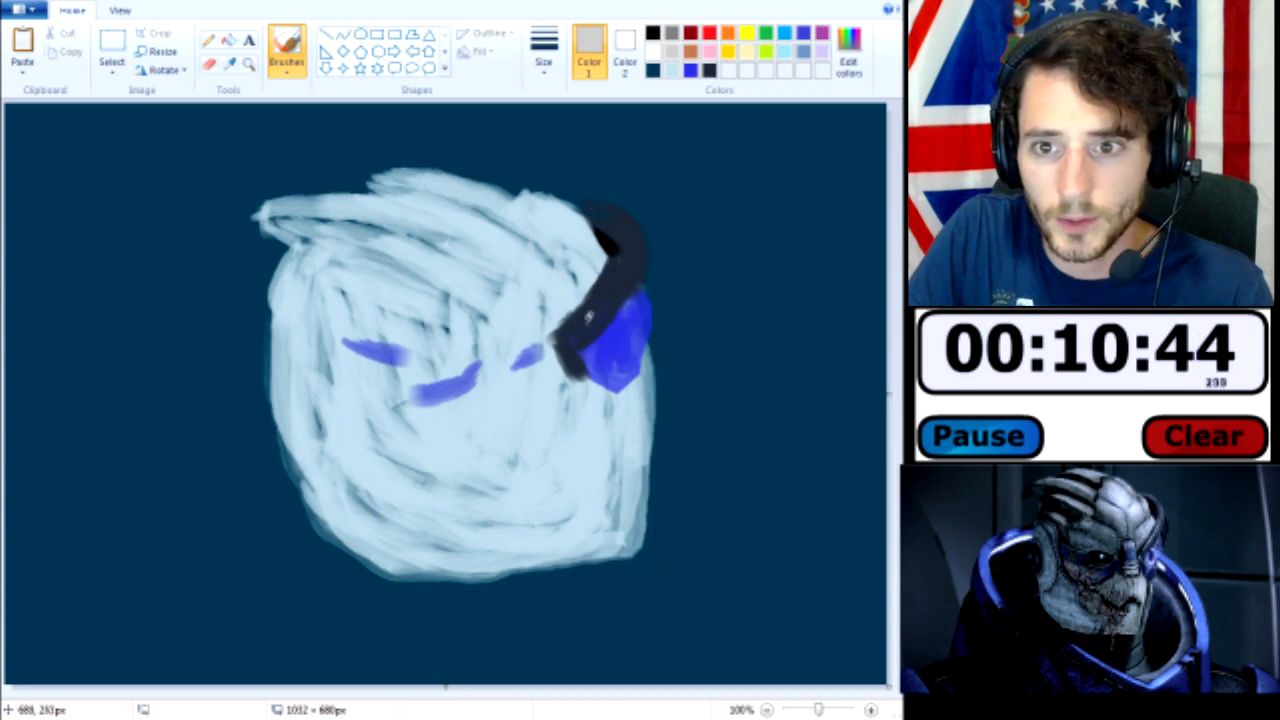
pyautogui.moveTo(586, 318); pyautogui.dragTo(619, 281)
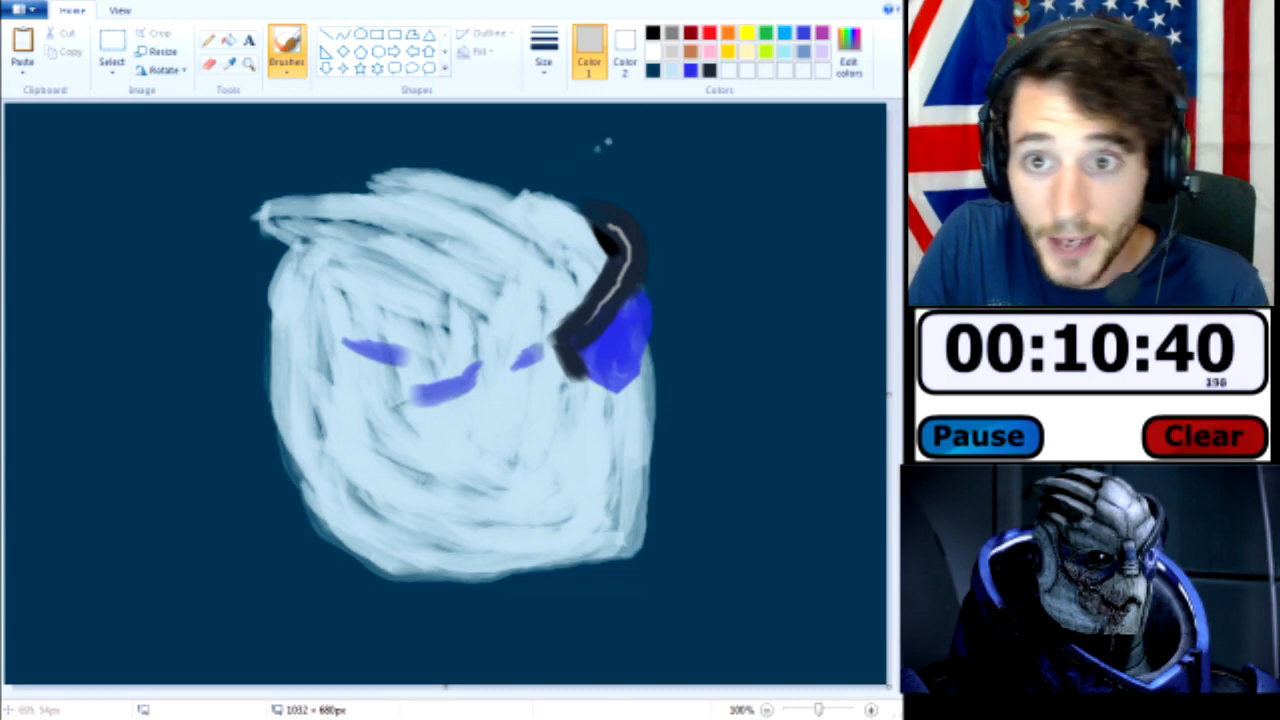
# - Draw thin slate-blue ridge lines along the upper, middle and lower crest spikes, thickening them with repeated strokes
pyautogui.click(712, 74)
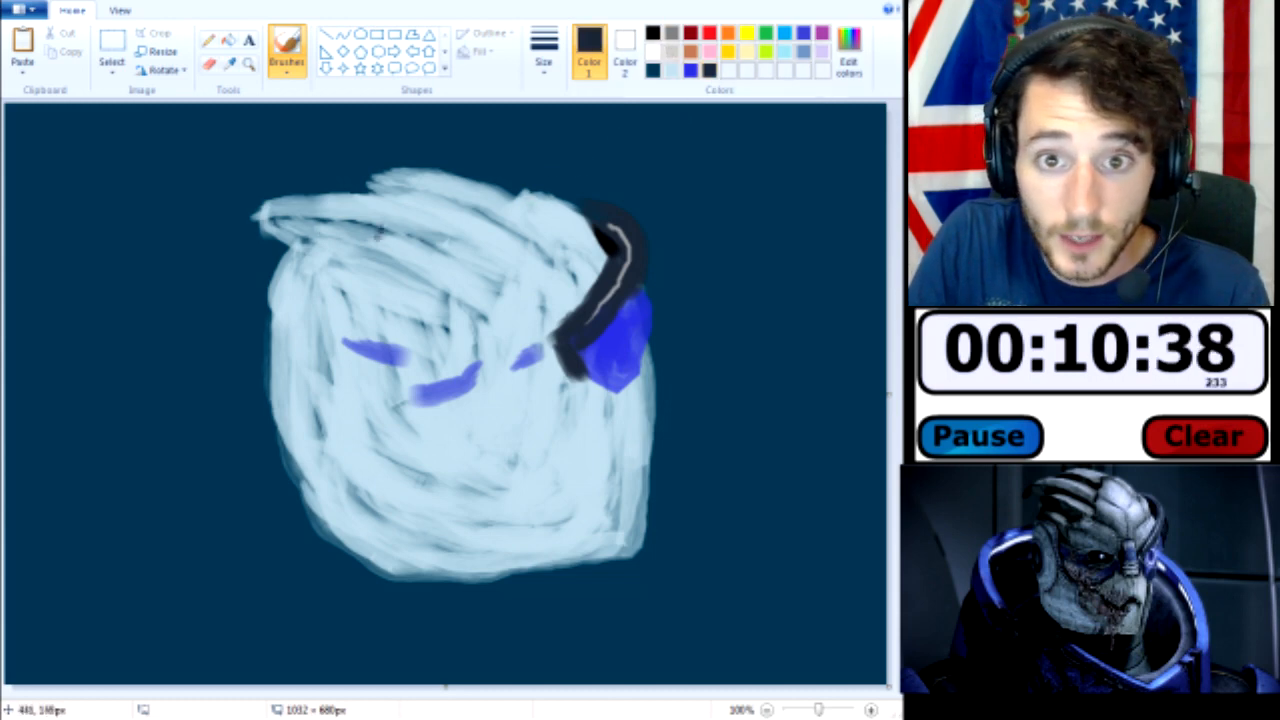
pyautogui.moveTo(391, 184)
pyautogui.mouseDown()
pyautogui.moveTo(424, 180)
pyautogui.moveTo(510, 229)
pyautogui.mouseUp()
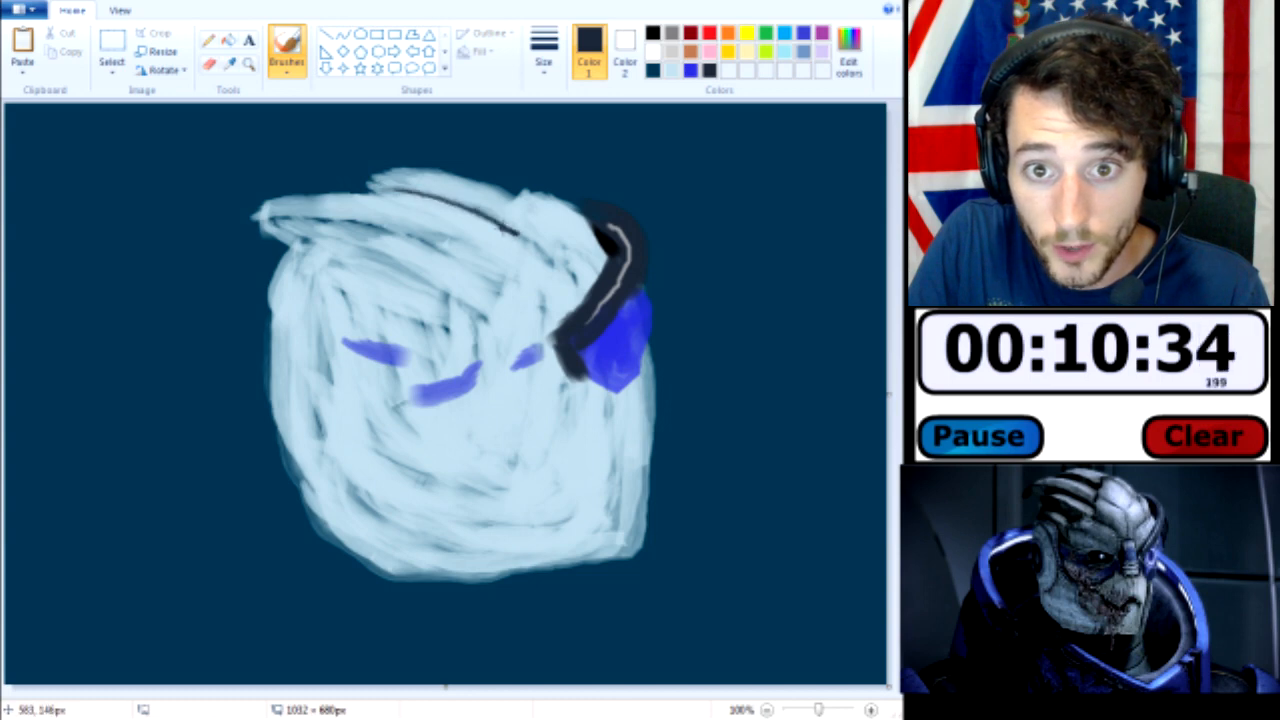
pyautogui.moveTo(377, 191); pyautogui.dragTo(425, 198)
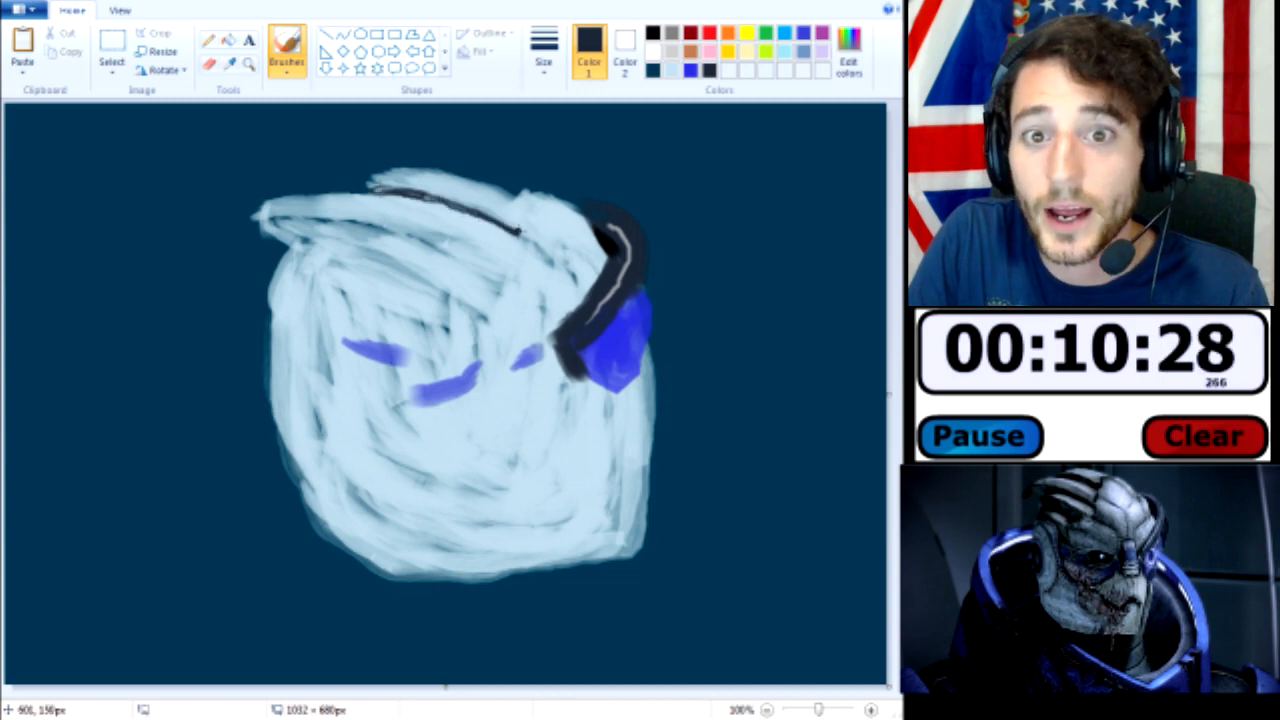
pyautogui.moveTo(377, 189); pyautogui.dragTo(433, 198)
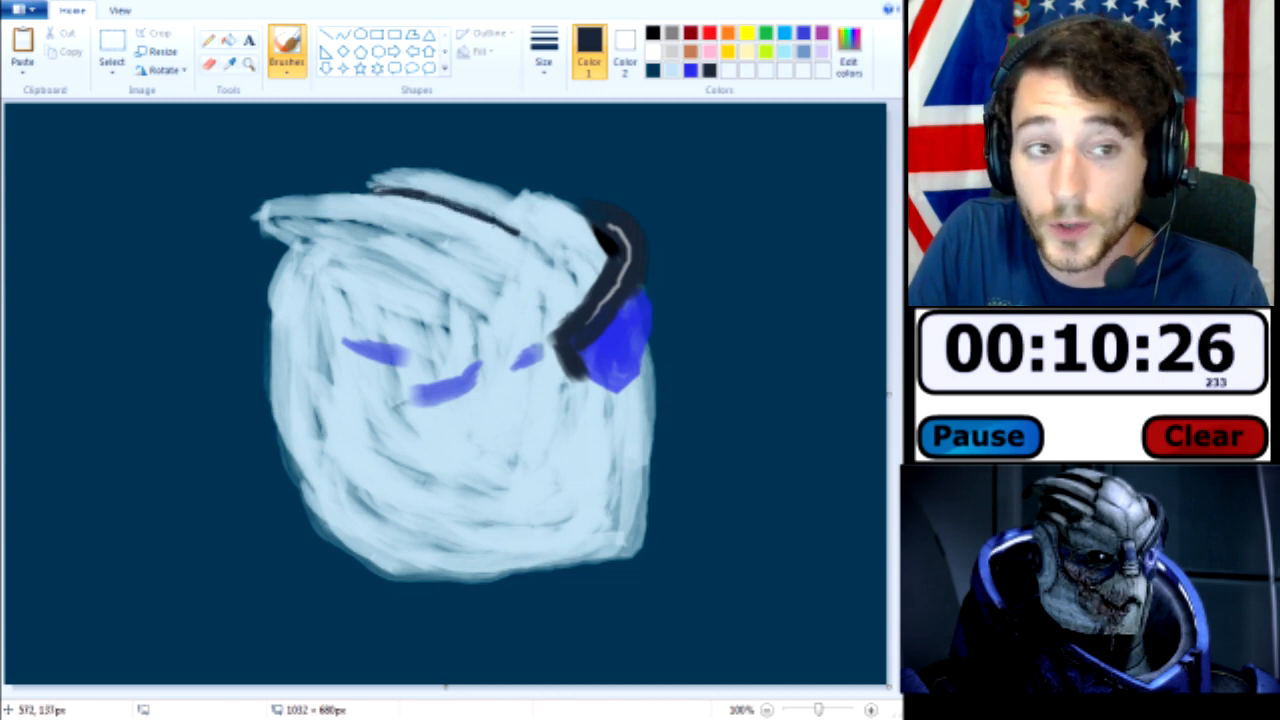
pyautogui.moveTo(510, 229); pyautogui.dragTo(528, 236)
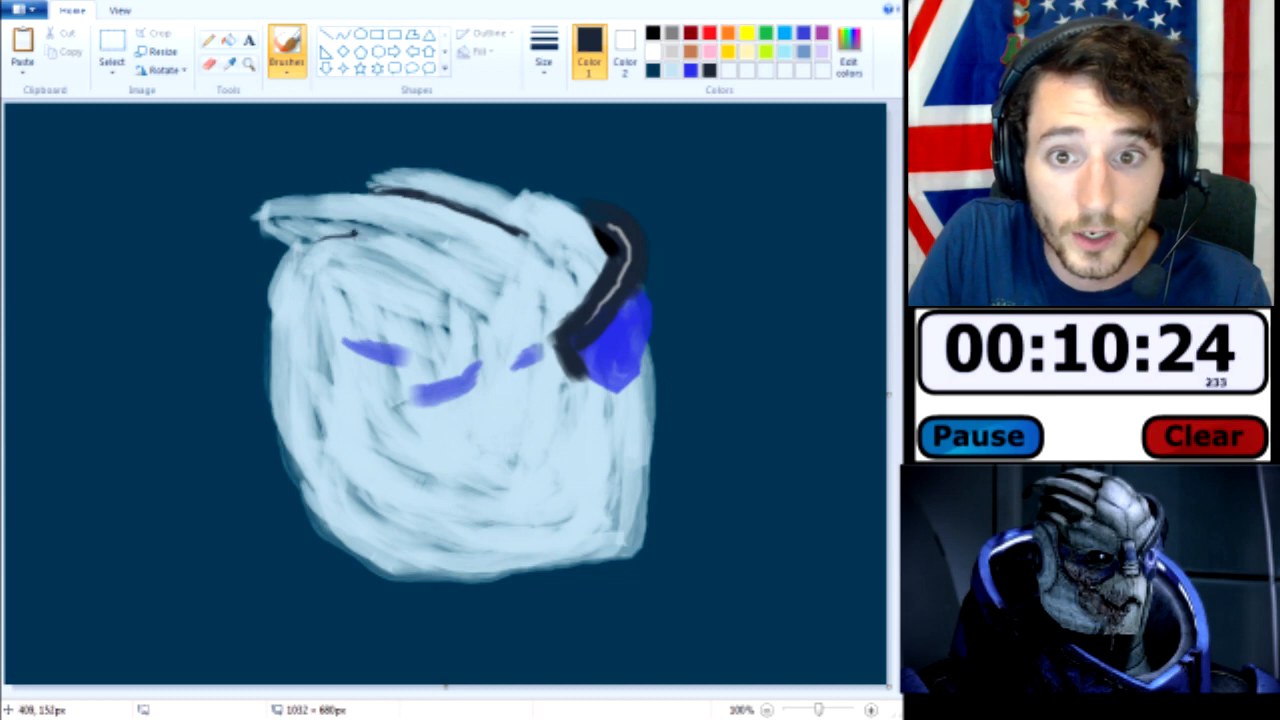
pyautogui.moveTo(355, 234); pyautogui.dragTo(420, 251)
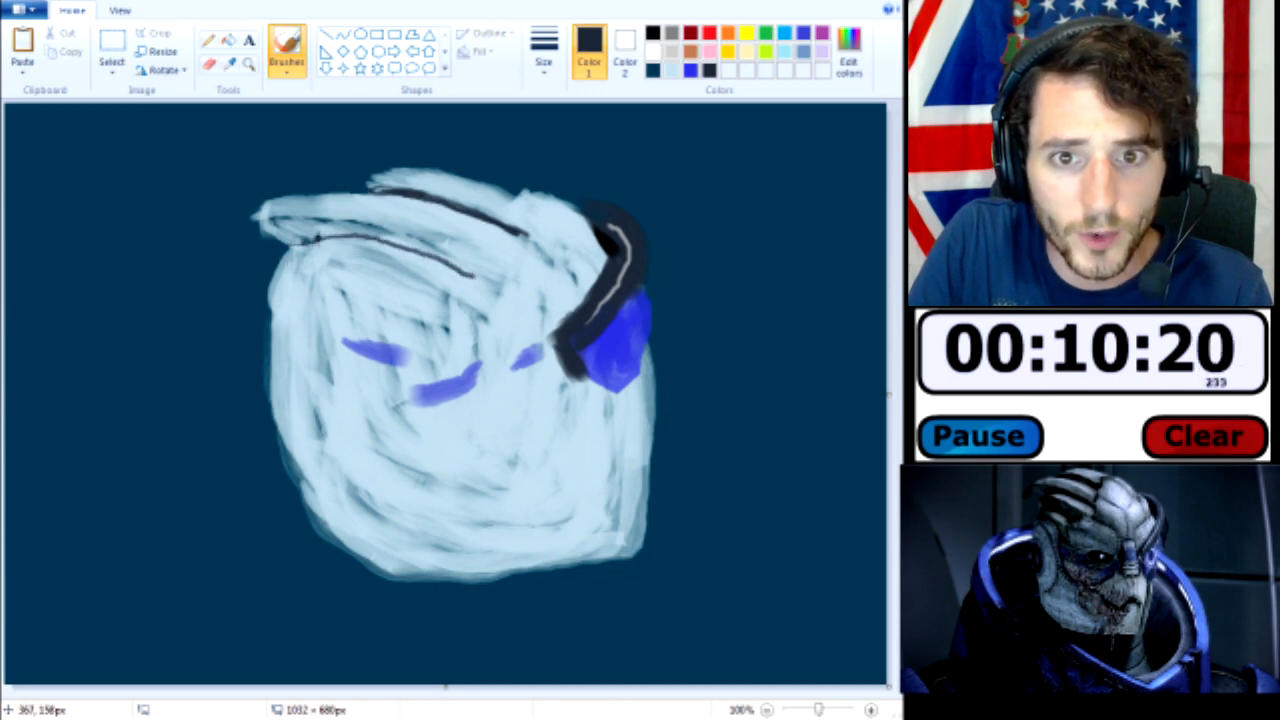
pyautogui.moveTo(318, 238); pyautogui.dragTo(302, 247)
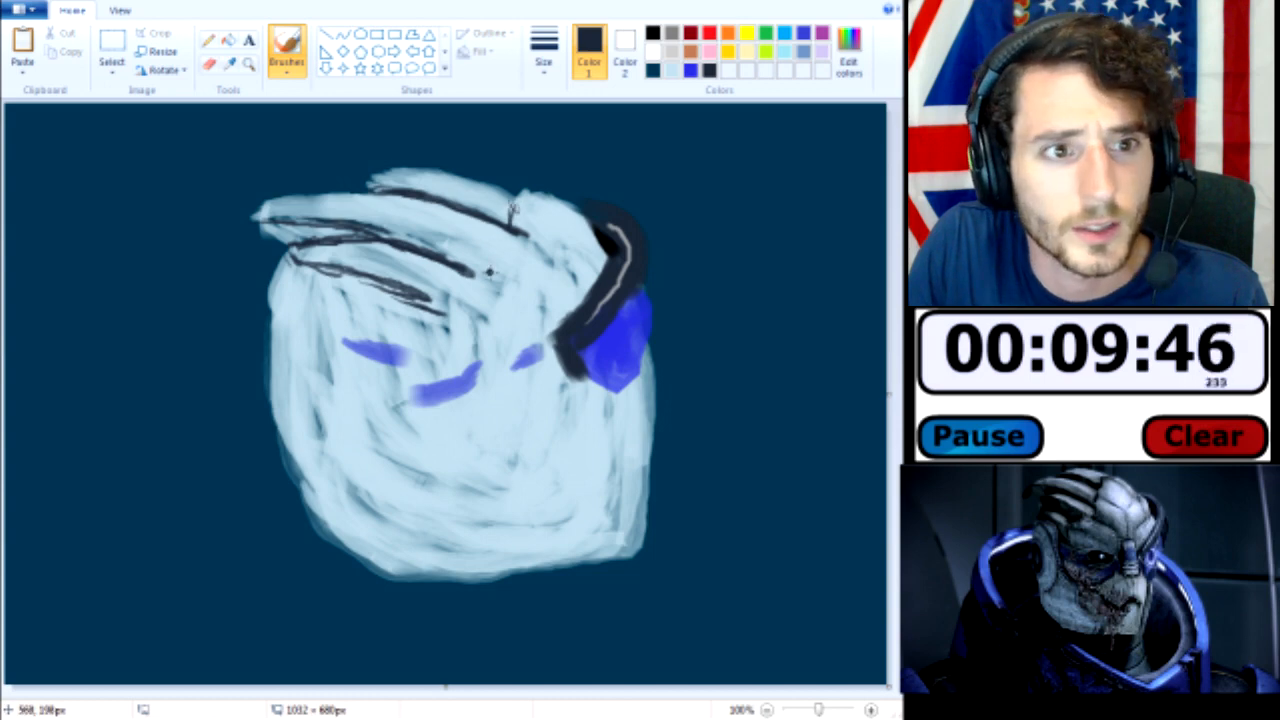
# - Sketch short dark plate lines across the forehead, joining the crest ridge ends and running down towards the brow
pyautogui.moveTo(430, 316)
pyautogui.mouseDown()
pyautogui.moveTo(461, 301)
pyautogui.moveTo(483, 258)
pyautogui.moveTo(472, 257)
pyautogui.moveTo(500, 262)
pyautogui.moveTo(508, 217)
pyautogui.moveTo(557, 202)
pyautogui.moveTo(538, 190)
pyautogui.moveTo(576, 213)
pyautogui.moveTo(519, 196)
pyautogui.mouseUp()
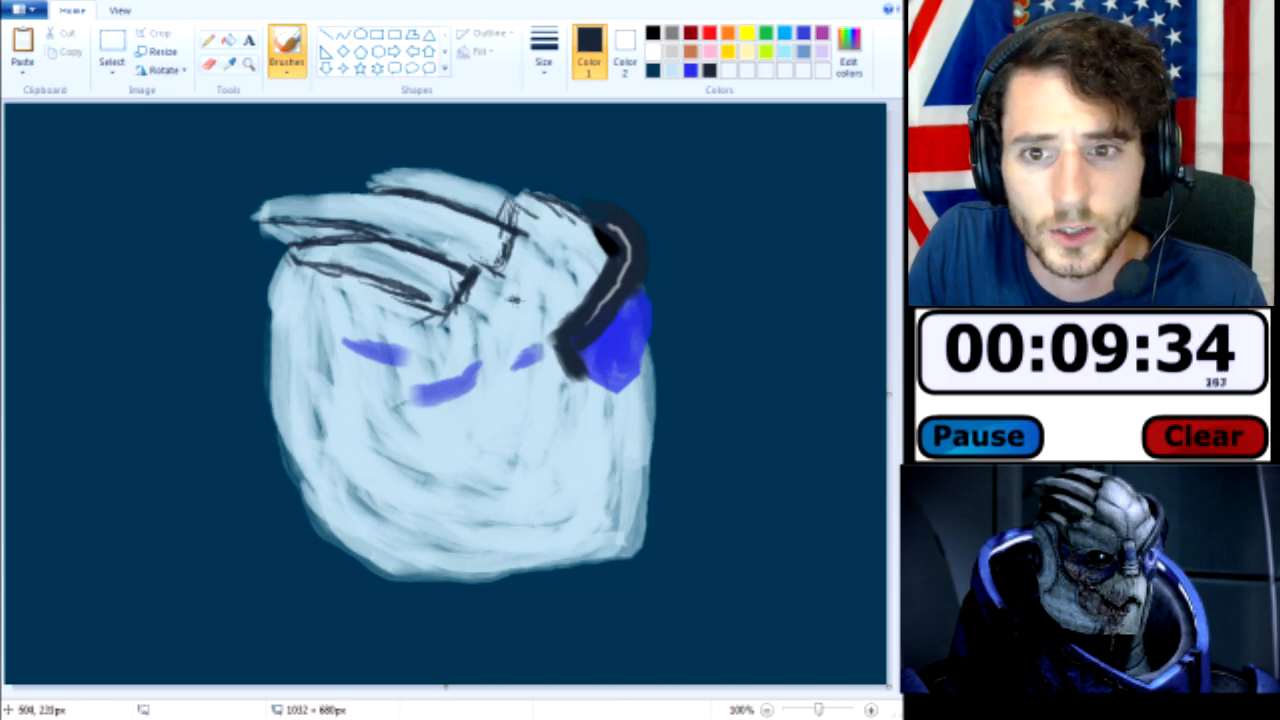
pyautogui.moveTo(511, 298); pyautogui.dragTo(460, 275)
pyautogui.moveTo(556, 264); pyautogui.dragTo(545, 284)
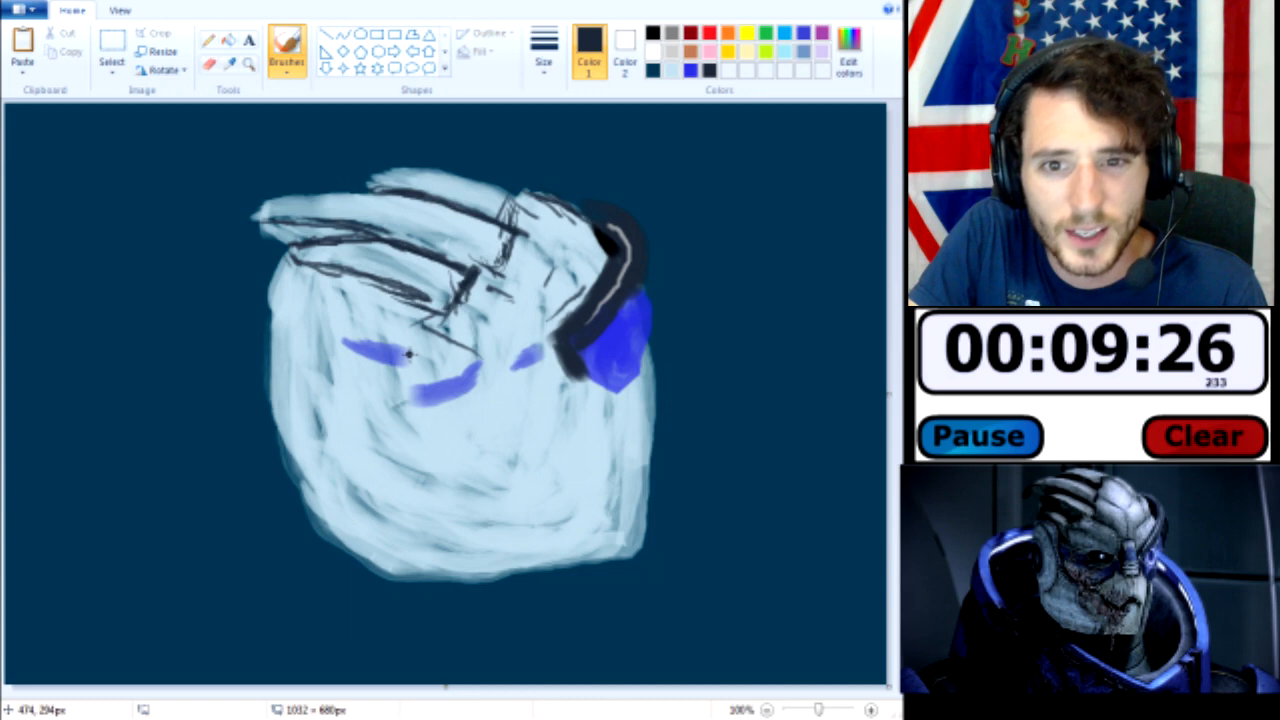
# - Outline the left eye in black, fill it with a thicker brush and add a smaller black eye inside the blue patch
pyautogui.click(655, 34)
pyautogui.moveTo(419, 350)
pyautogui.mouseDown()
pyautogui.moveTo(415, 368)
pyautogui.moveTo(436, 378)
pyautogui.moveTo(430, 346)
pyautogui.mouseUp()
pyautogui.click(543, 45)
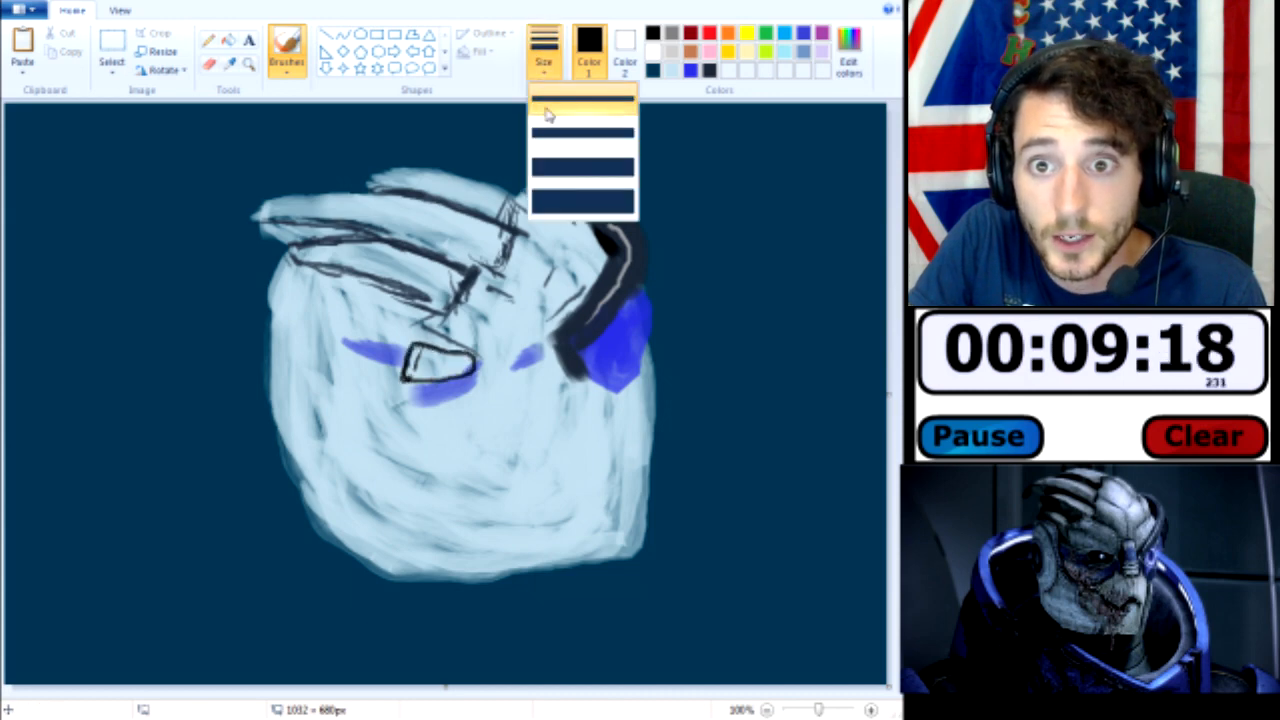
pyautogui.click(566, 172)
pyautogui.click(429, 350)
pyautogui.moveTo(422, 353)
pyautogui.mouseDown()
pyautogui.moveTo(465, 360)
pyautogui.moveTo(415, 374)
pyautogui.moveTo(459, 376)
pyautogui.moveTo(440, 380)
pyautogui.moveTo(470, 362)
pyautogui.moveTo(445, 385)
pyautogui.moveTo(409, 378)
pyautogui.mouseUp()
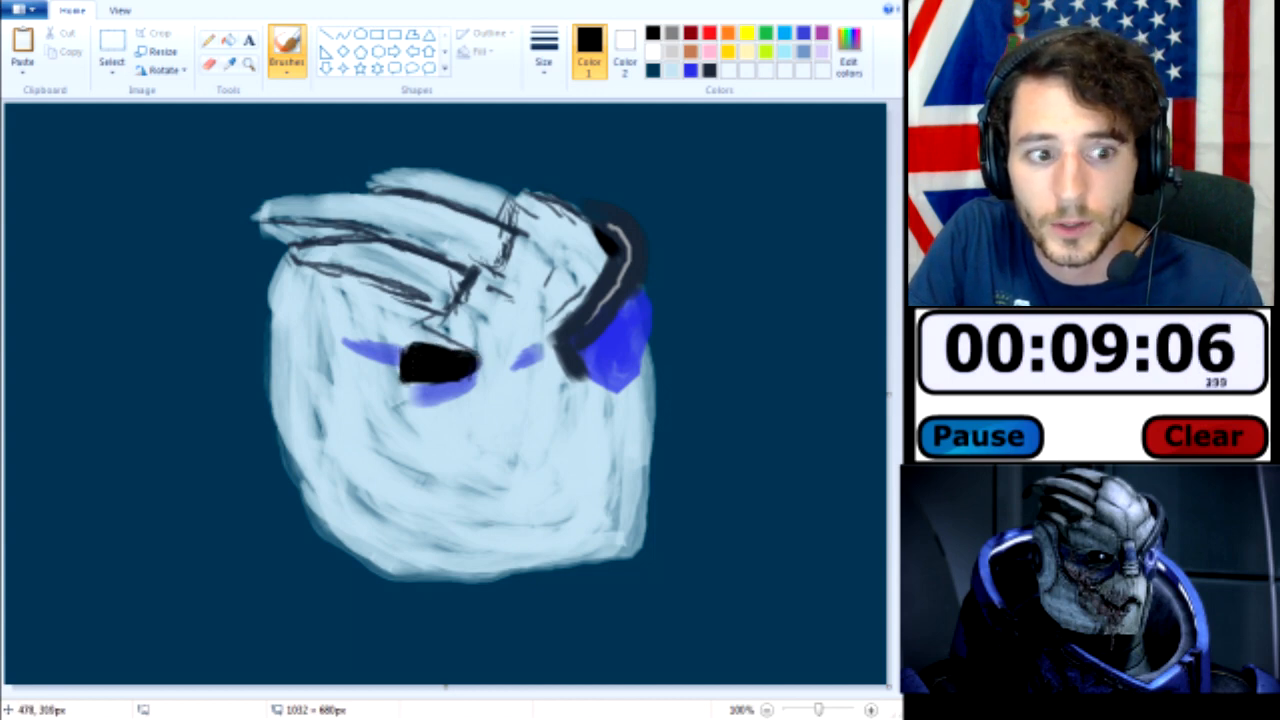
pyautogui.moveTo(612, 350)
pyautogui.mouseDown()
pyautogui.moveTo(576, 358)
pyautogui.moveTo(628, 325)
pyautogui.moveTo(598, 355)
pyautogui.mouseUp()
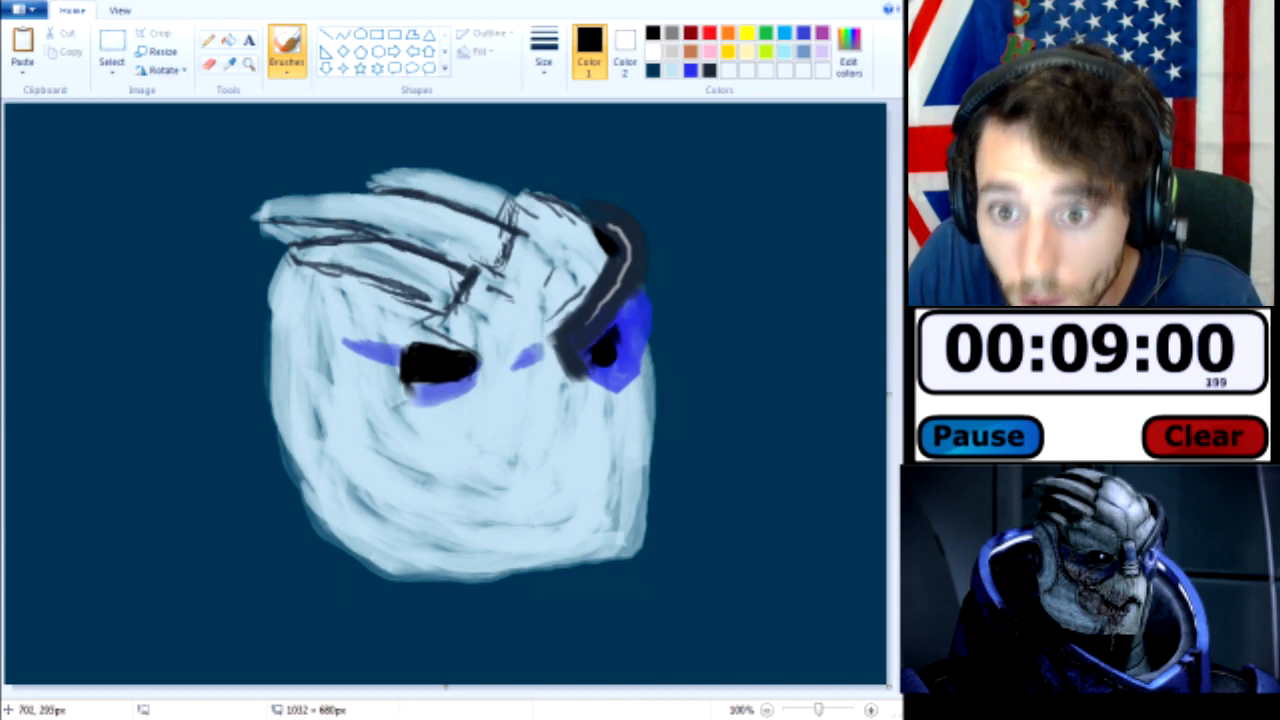
# - Paint a small white highlight in the left black eye with the thinnest brush and dab vivid blue inside it
pyautogui.click(652, 54)
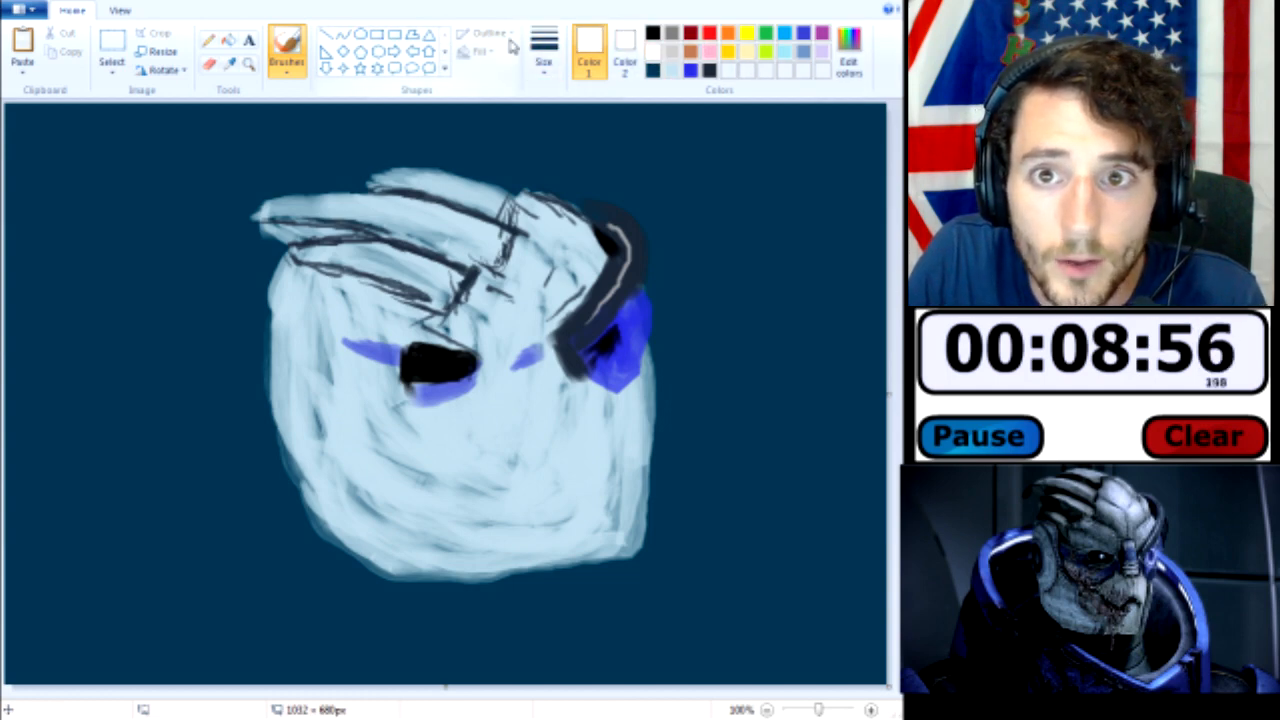
pyautogui.click(542, 50)
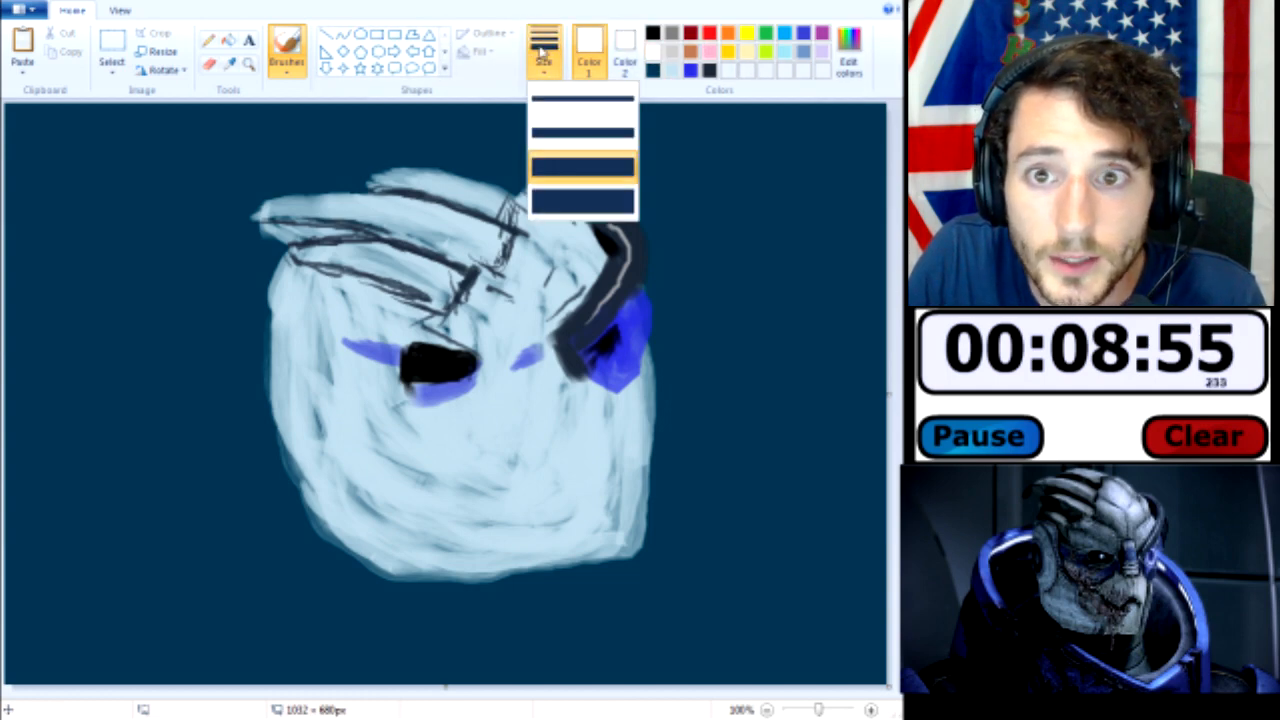
pyautogui.click(582, 99)
pyautogui.click(432, 352)
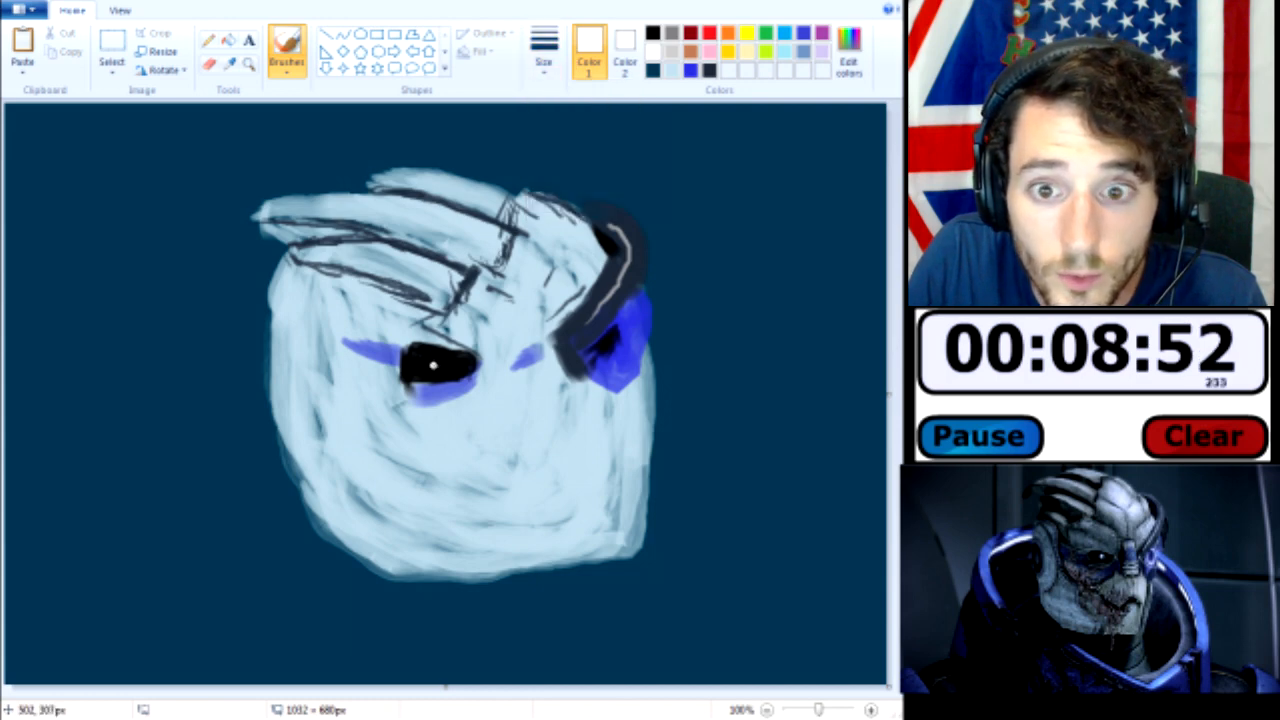
pyautogui.moveTo(438, 365); pyautogui.dragTo(434, 360)
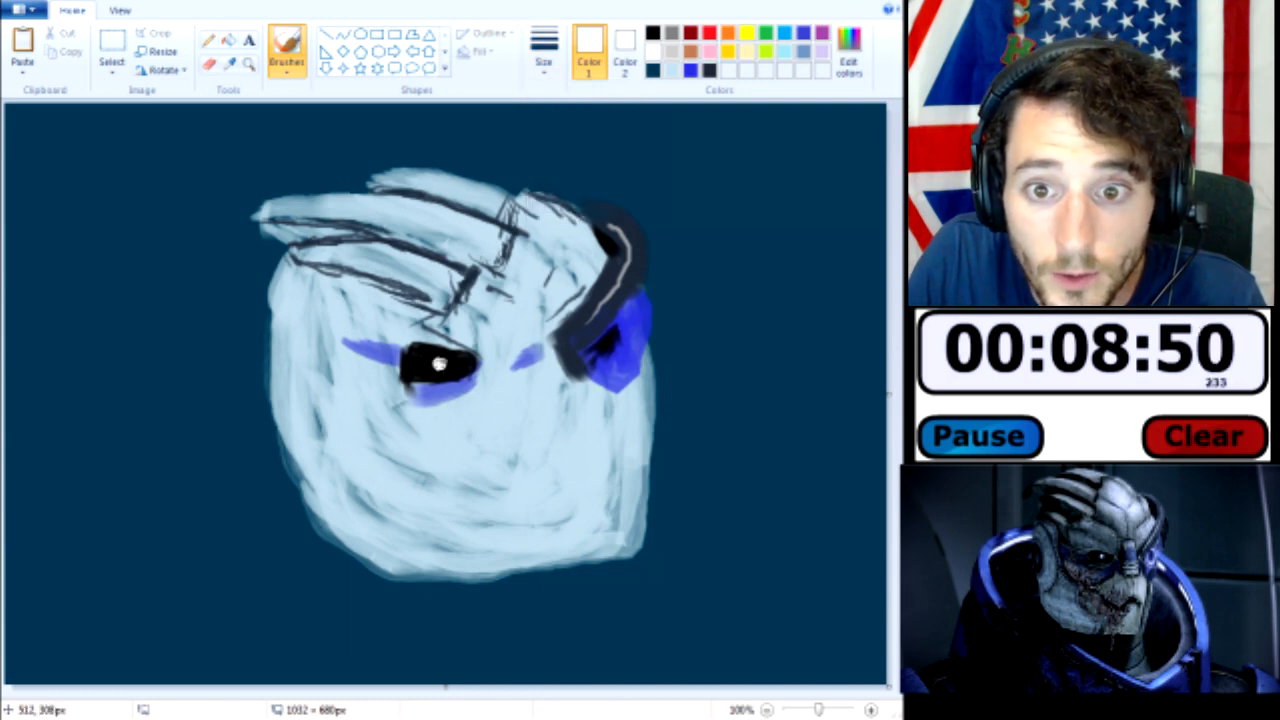
pyautogui.click(690, 70)
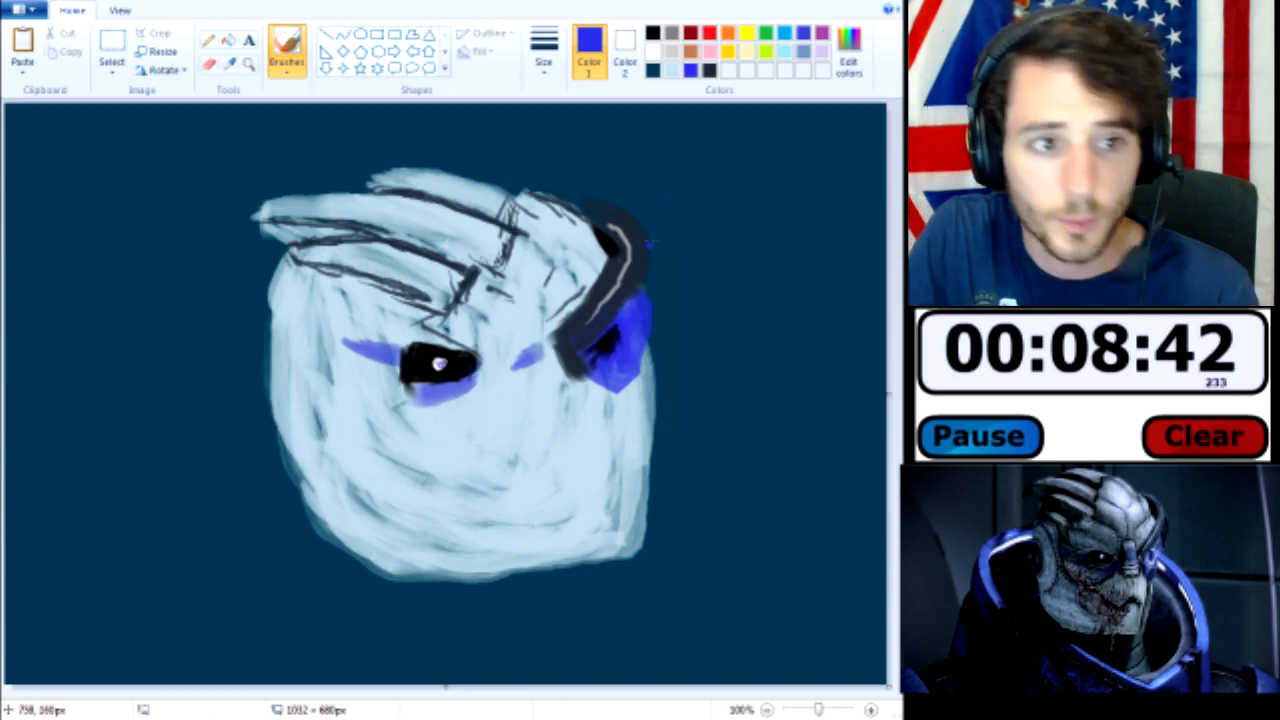
# - Break up the blue patches around the left eye with light-blue strokes and sketch the boxy nose outline in dark lines
pyautogui.click(671, 70)
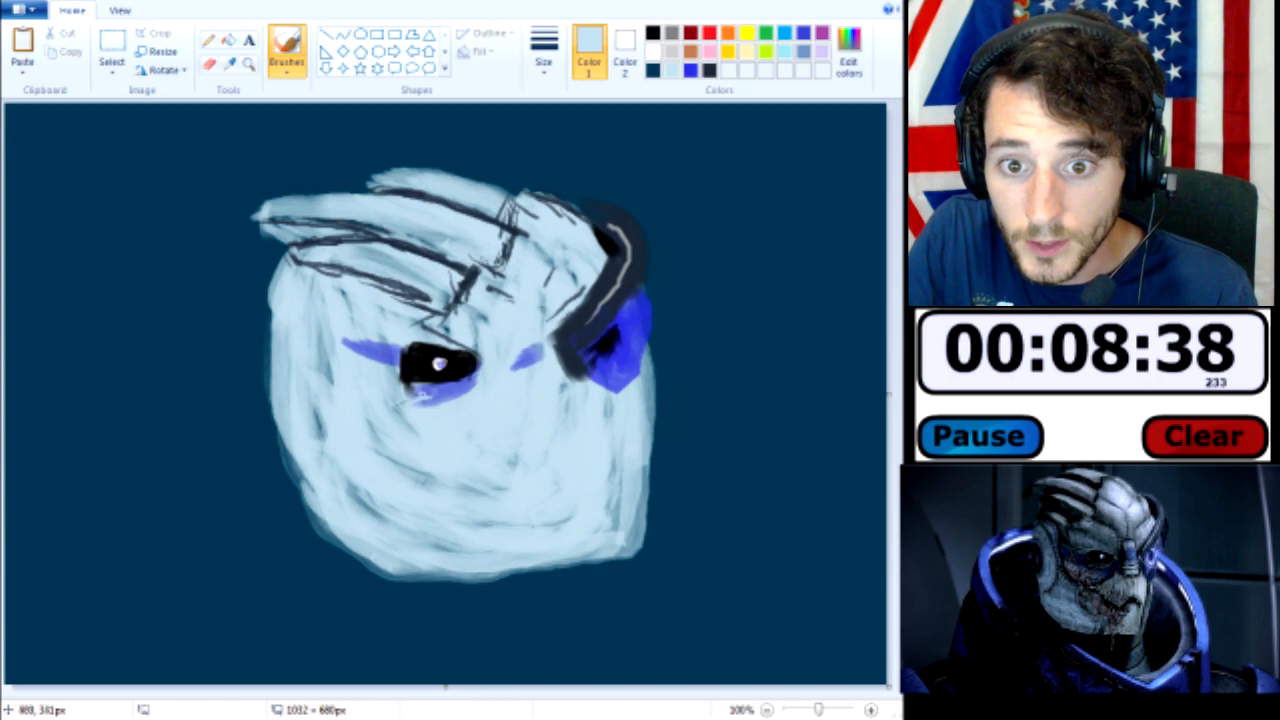
pyautogui.moveTo(428, 400); pyautogui.dragTo(432, 400)
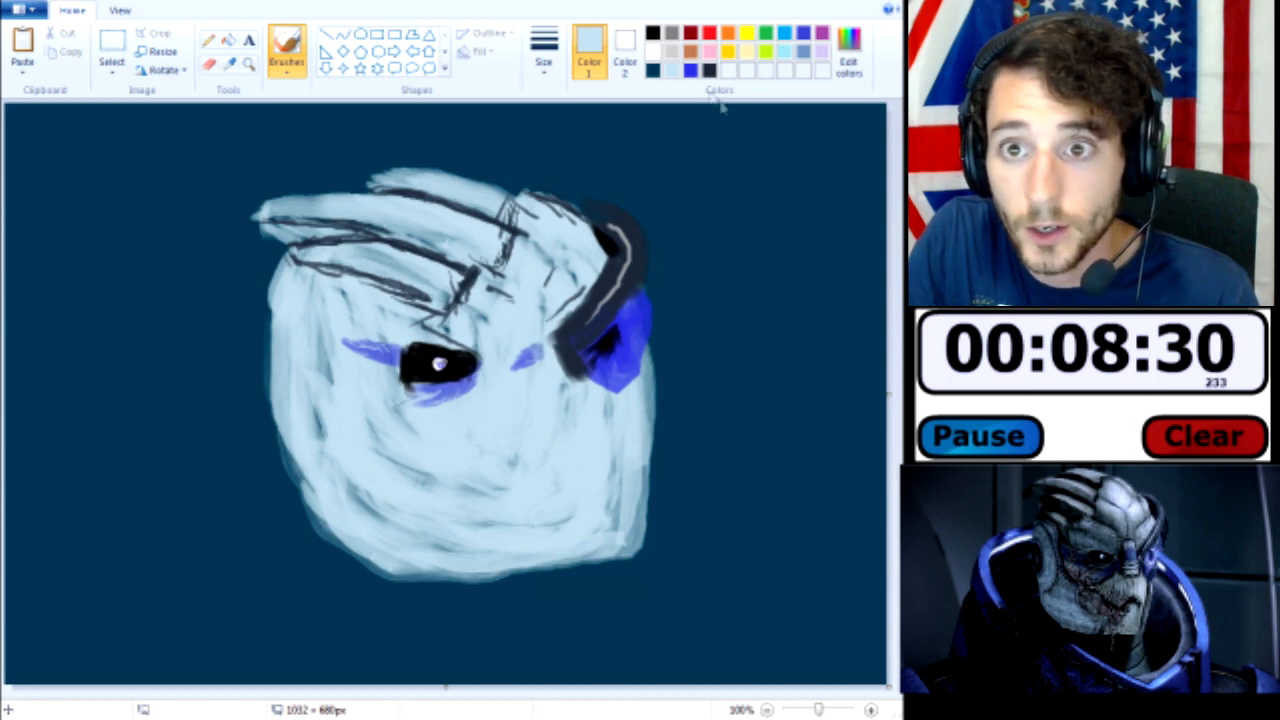
pyautogui.click(653, 71)
pyautogui.moveTo(518, 340)
pyautogui.mouseDown()
pyautogui.moveTo(555, 392)
pyautogui.moveTo(509, 346)
pyautogui.moveTo(516, 383)
pyautogui.moveTo(508, 343)
pyautogui.moveTo(504, 375)
pyautogui.moveTo(531, 416)
pyautogui.moveTo(561, 383)
pyautogui.mouseUp()
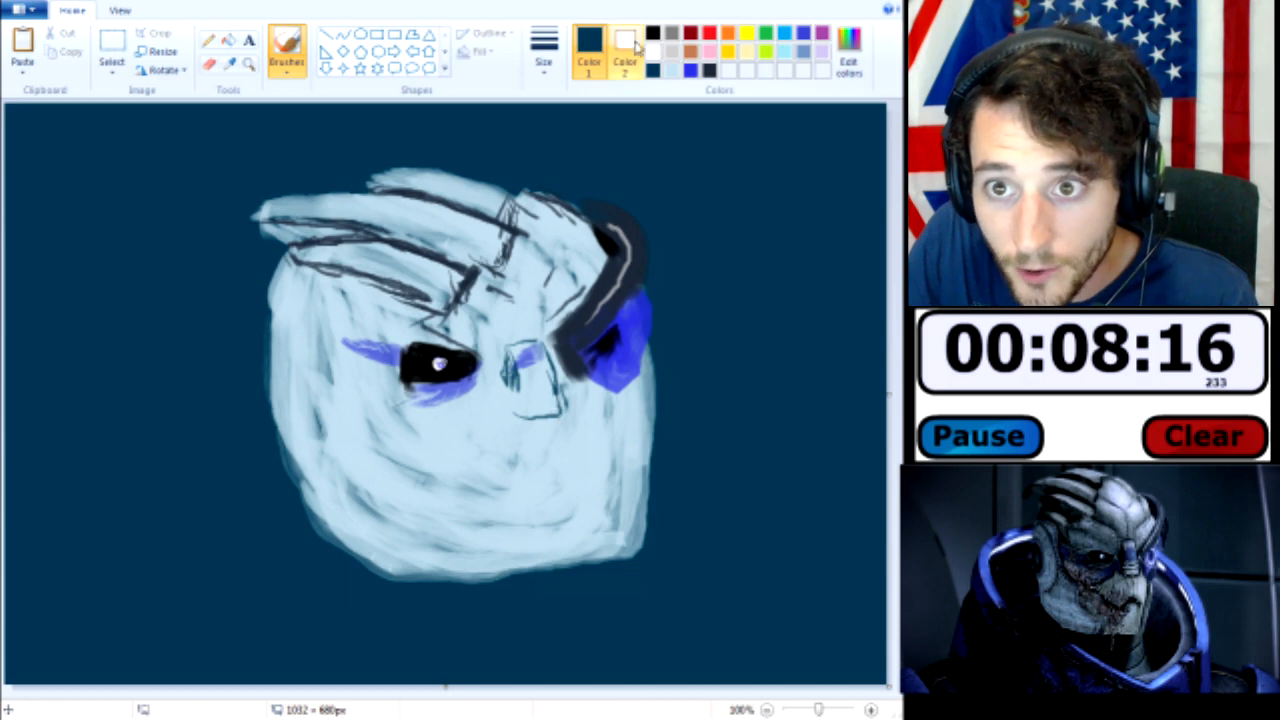
pyautogui.moveTo(547, 344); pyautogui.dragTo(554, 404)
pyautogui.moveTo(506, 363)
pyautogui.mouseDown()
pyautogui.moveTo(512, 345)
pyautogui.moveTo(514, 420)
pyautogui.moveTo(568, 416)
pyautogui.moveTo(572, 390)
pyautogui.moveTo(524, 392)
pyautogui.mouseUp()
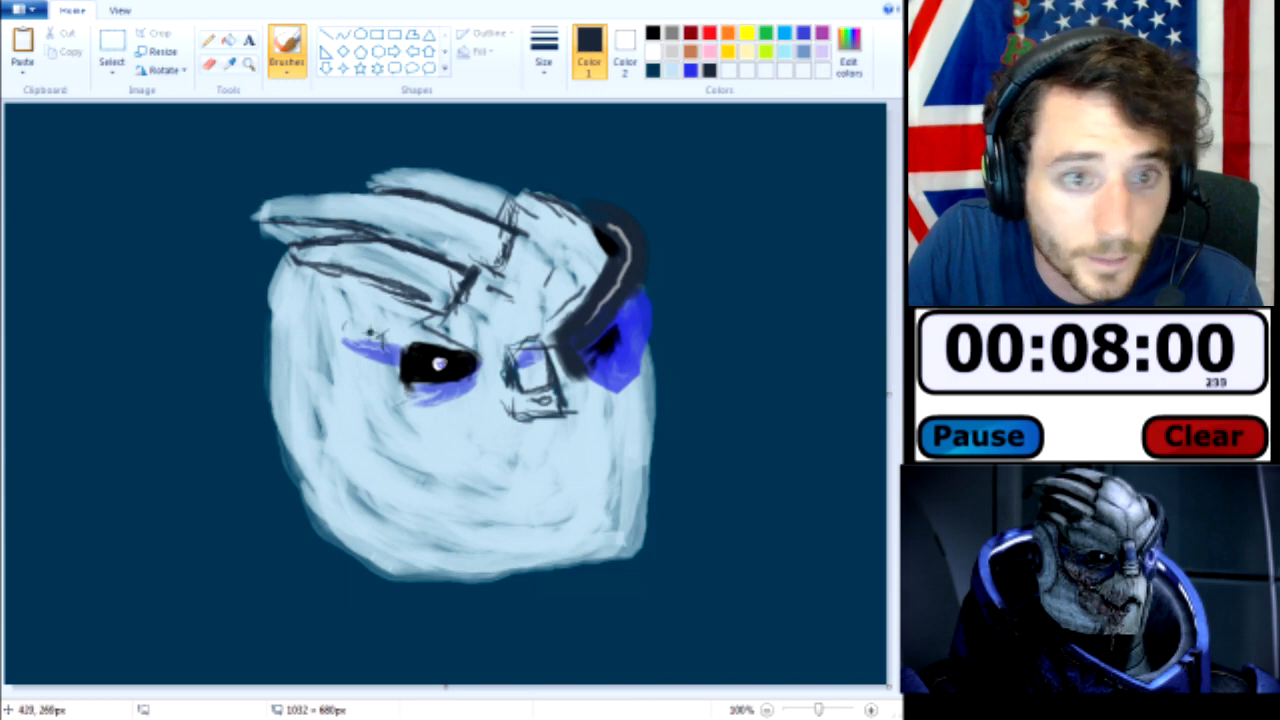
# - Draw a dark slate seam from below the crest past the left eye to the chin, doubling it to thicken it
pyautogui.moveTo(285, 282)
pyautogui.mouseDown()
pyautogui.moveTo(358, 316)
pyautogui.moveTo(362, 408)
pyautogui.moveTo(390, 460)
pyautogui.moveTo(430, 482)
pyautogui.moveTo(500, 578)
pyautogui.mouseUp()
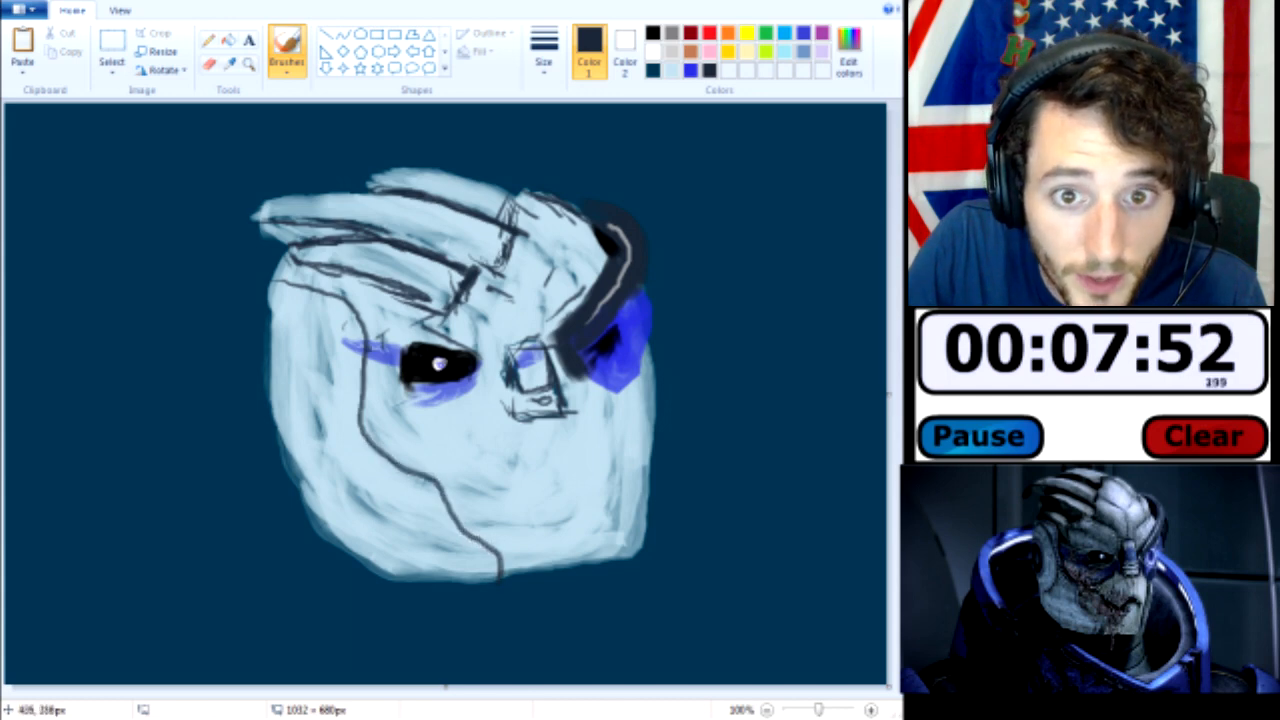
pyautogui.moveTo(276, 281)
pyautogui.mouseDown()
pyautogui.moveTo(341, 309)
pyautogui.moveTo(358, 343)
pyautogui.moveTo(366, 504)
pyautogui.moveTo(451, 504)
pyautogui.moveTo(502, 578)
pyautogui.mouseUp()
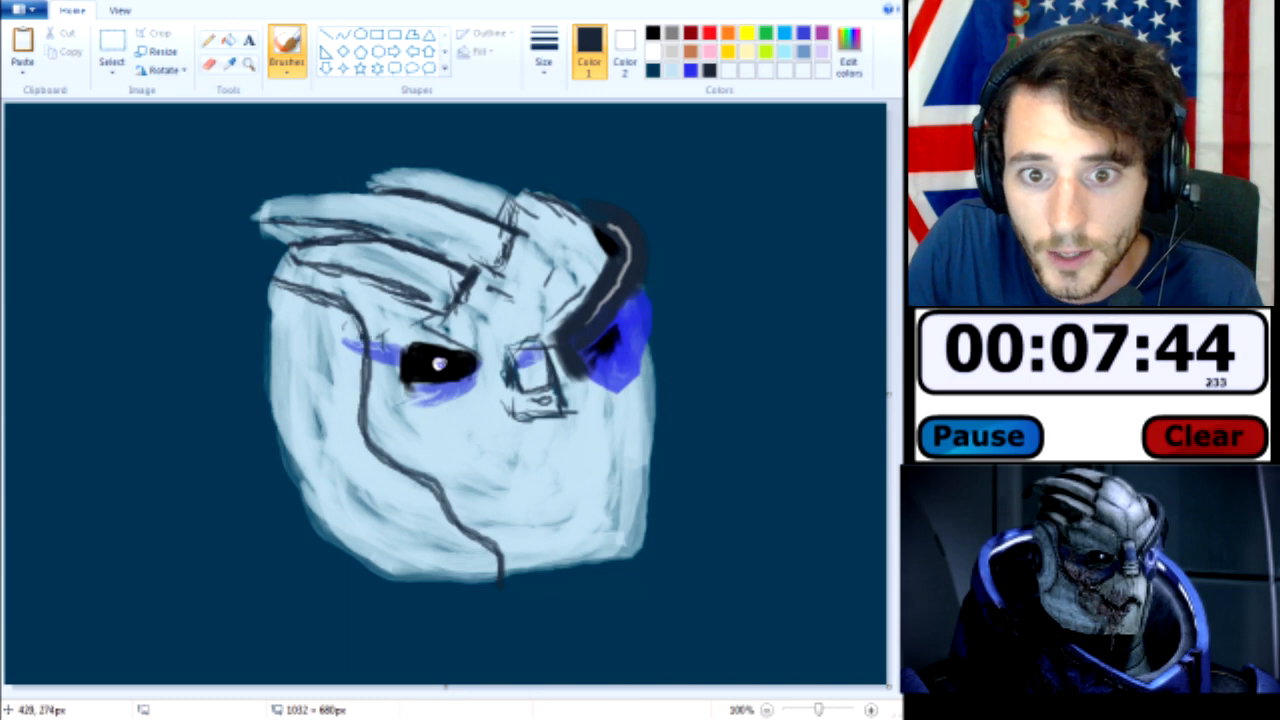
# - Sketch an upright oval ear hole near the left edge of the face in dark slate, and thicken its rim with black strokes
pyautogui.moveTo(297, 366)
pyautogui.mouseDown()
pyautogui.moveTo(328, 402)
pyautogui.moveTo(331, 451)
pyautogui.moveTo(293, 454)
pyautogui.moveTo(291, 434)
pyautogui.moveTo(322, 450)
pyautogui.mouseUp()
pyautogui.moveTo(318, 388); pyautogui.dragTo(315, 446)
pyautogui.moveTo(292, 368)
pyautogui.mouseDown()
pyautogui.moveTo(327, 421)
pyautogui.moveTo(313, 369)
pyautogui.moveTo(333, 428)
pyautogui.moveTo(302, 474)
pyautogui.mouseUp()
pyautogui.moveTo(308, 430); pyautogui.dragTo(294, 462)
pyautogui.moveTo(307, 378); pyautogui.dragTo(290, 406)
pyautogui.moveTo(296, 362)
pyautogui.mouseDown()
pyautogui.moveTo(278, 434)
pyautogui.moveTo(275, 391)
pyautogui.moveTo(284, 380)
pyautogui.moveTo(302, 455)
pyautogui.mouseUp()
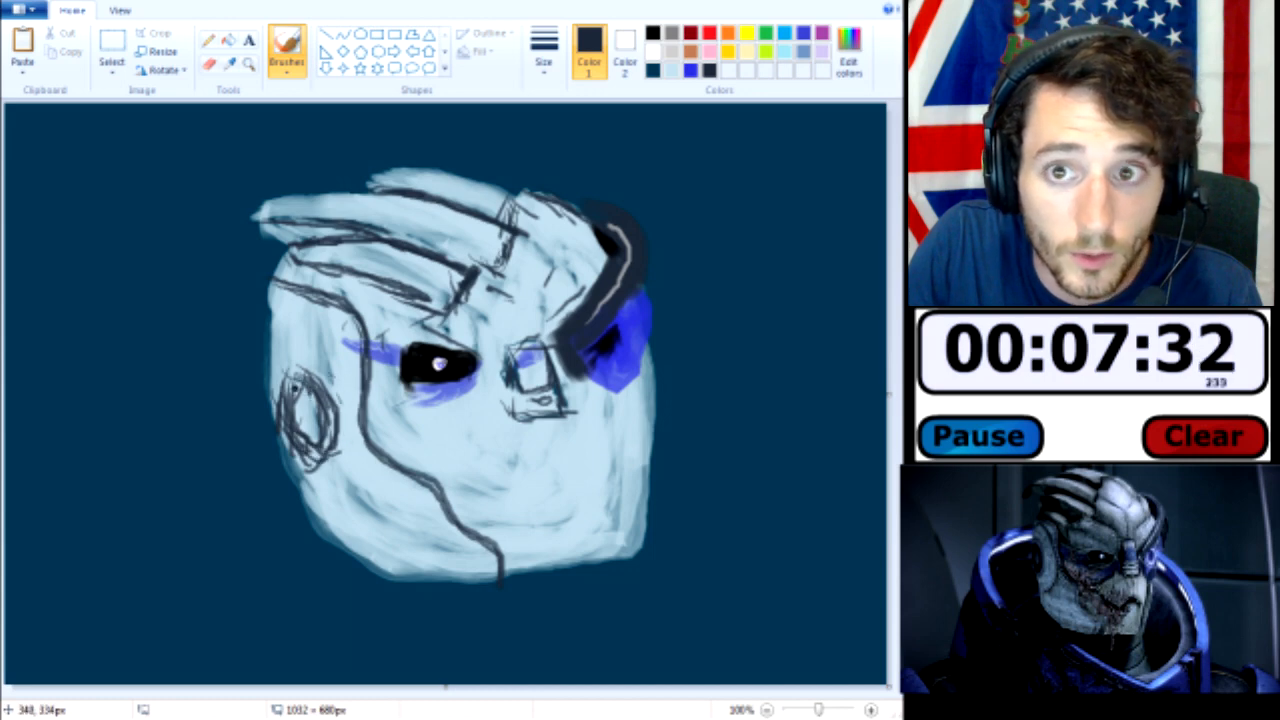
pyautogui.click(653, 33)
pyautogui.moveTo(306, 371)
pyautogui.mouseDown()
pyautogui.moveTo(295, 428)
pyautogui.moveTo(291, 378)
pyautogui.moveTo(335, 419)
pyautogui.moveTo(292, 428)
pyautogui.moveTo(285, 417)
pyautogui.moveTo(313, 455)
pyautogui.moveTo(338, 449)
pyautogui.moveTo(333, 461)
pyautogui.moveTo(304, 382)
pyautogui.moveTo(287, 382)
pyautogui.moveTo(278, 409)
pyautogui.moveTo(287, 371)
pyautogui.moveTo(322, 362)
pyautogui.moveTo(288, 373)
pyautogui.moveTo(313, 367)
pyautogui.moveTo(302, 365)
pyautogui.moveTo(313, 391)
pyautogui.moveTo(289, 375)
pyautogui.moveTo(302, 363)
pyautogui.moveTo(334, 406)
pyautogui.moveTo(313, 462)
pyautogui.moveTo(337, 457)
pyautogui.moveTo(300, 464)
pyautogui.mouseUp()
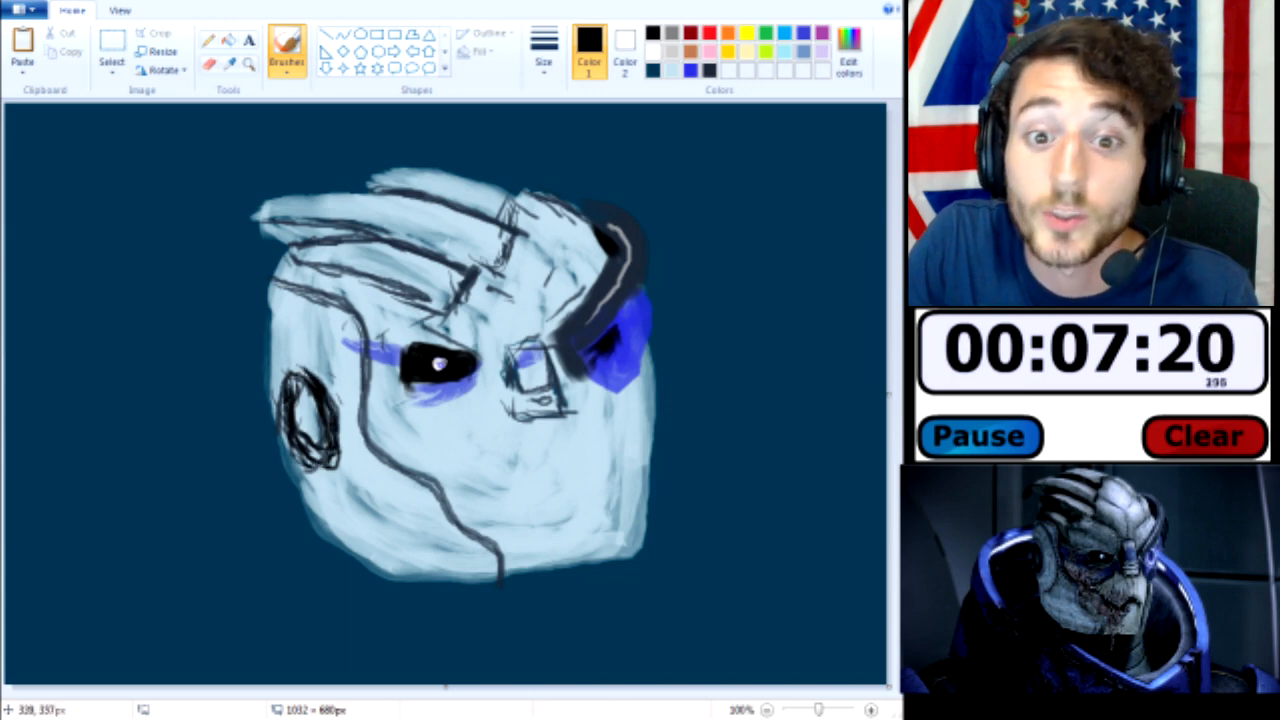
pyautogui.moveTo(301, 369); pyautogui.dragTo(294, 403)
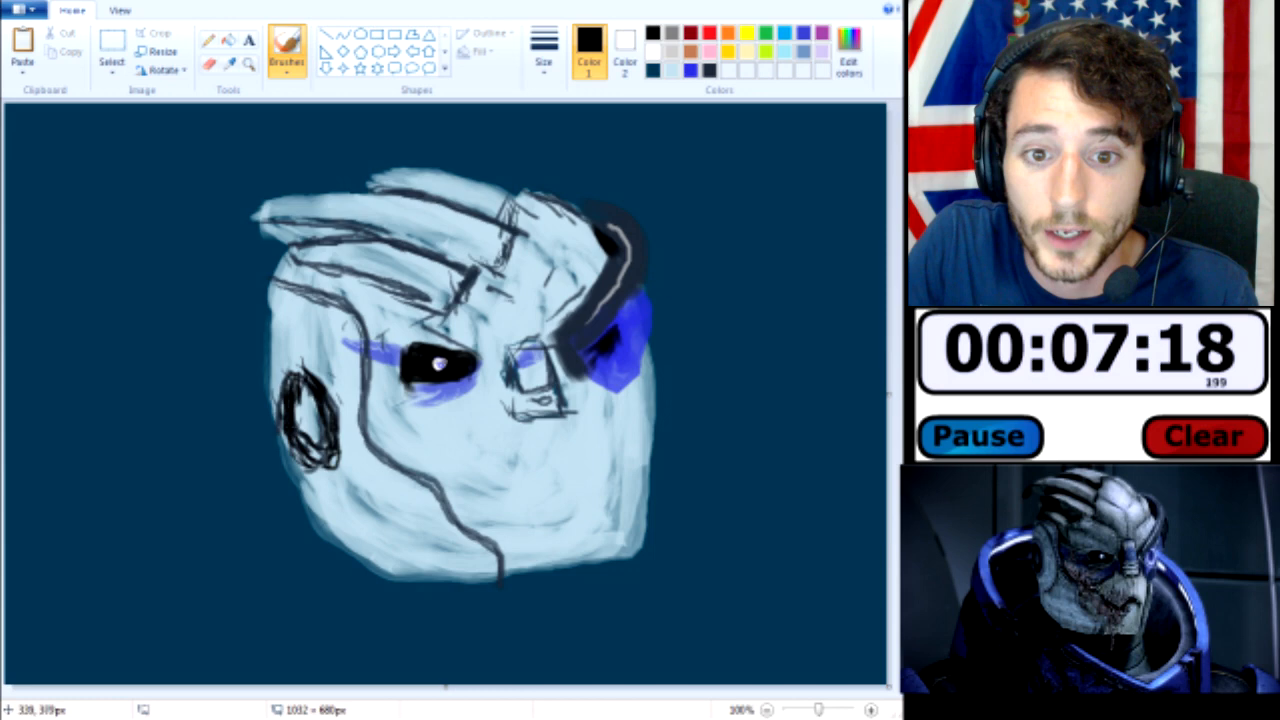
pyautogui.moveTo(335, 449); pyautogui.dragTo(341, 433)
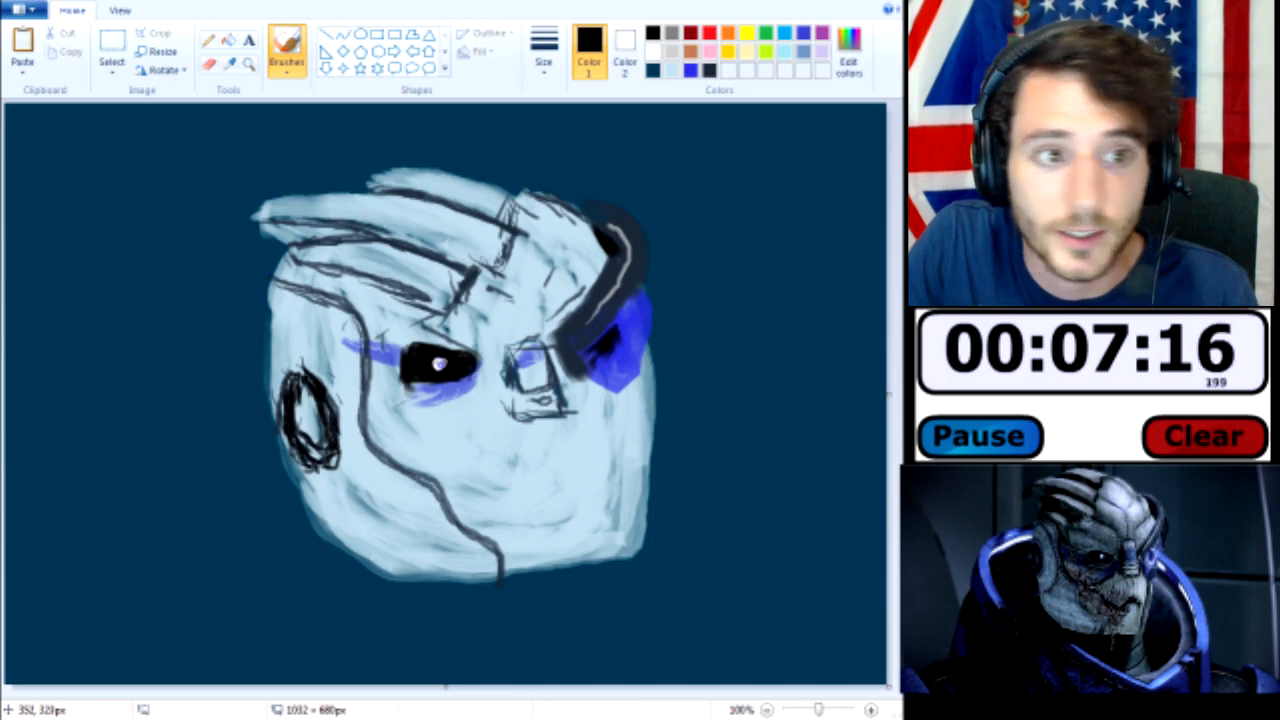
# - Add a curved black line above the ear oval, short ticks along the facial seam and small marks on the jaw below the oval
pyautogui.moveTo(301, 324); pyautogui.dragTo(327, 376)
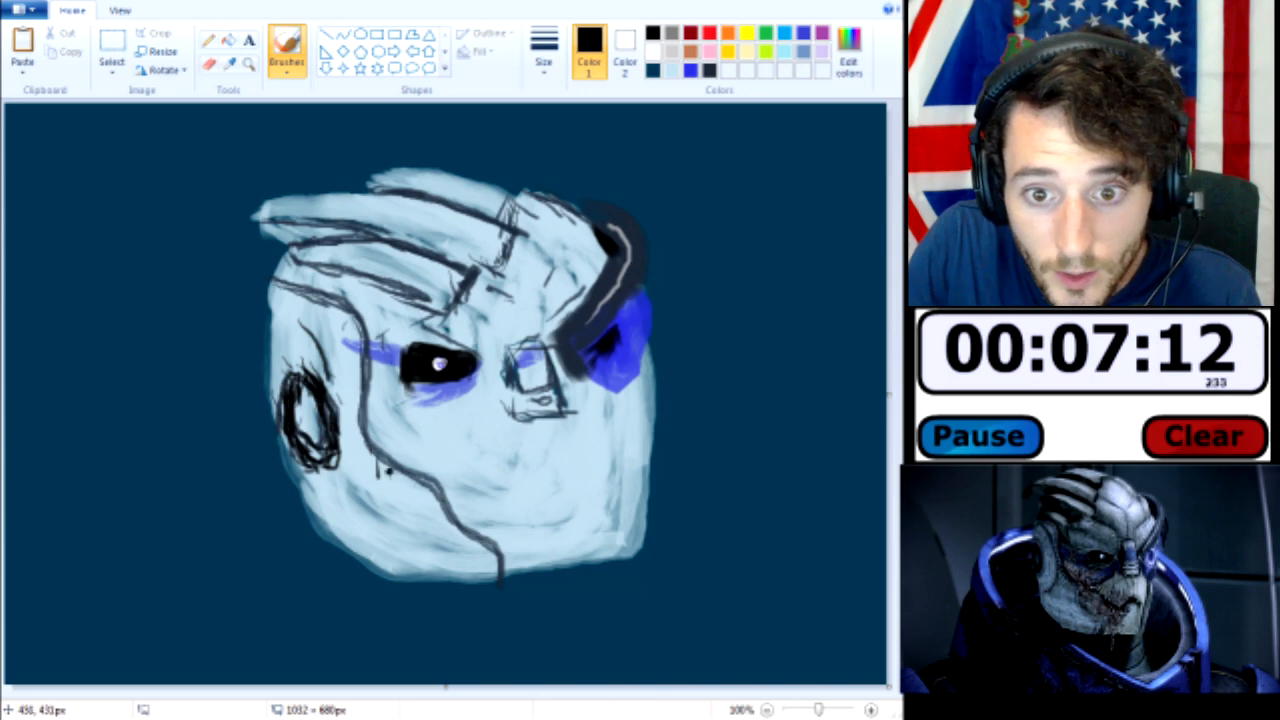
pyautogui.moveTo(397, 471); pyautogui.dragTo(422, 476)
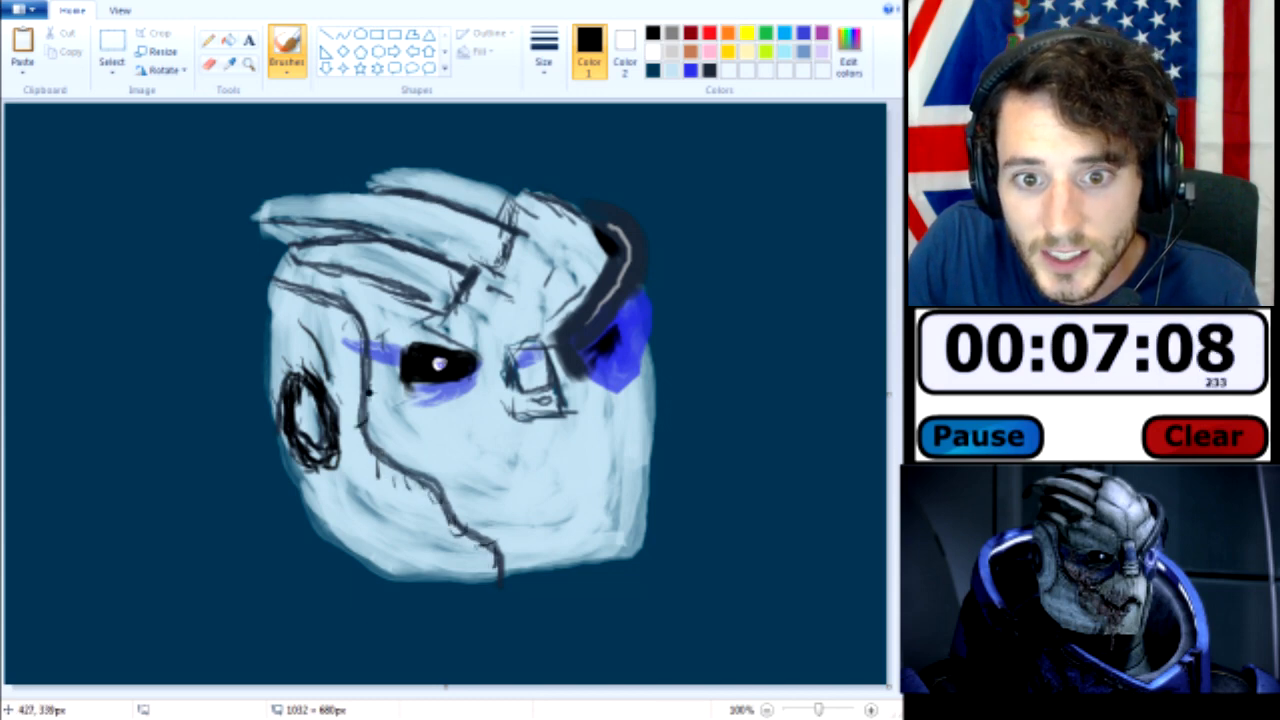
pyautogui.moveTo(369, 391); pyautogui.dragTo(356, 398)
pyautogui.moveTo(371, 322); pyautogui.dragTo(333, 336)
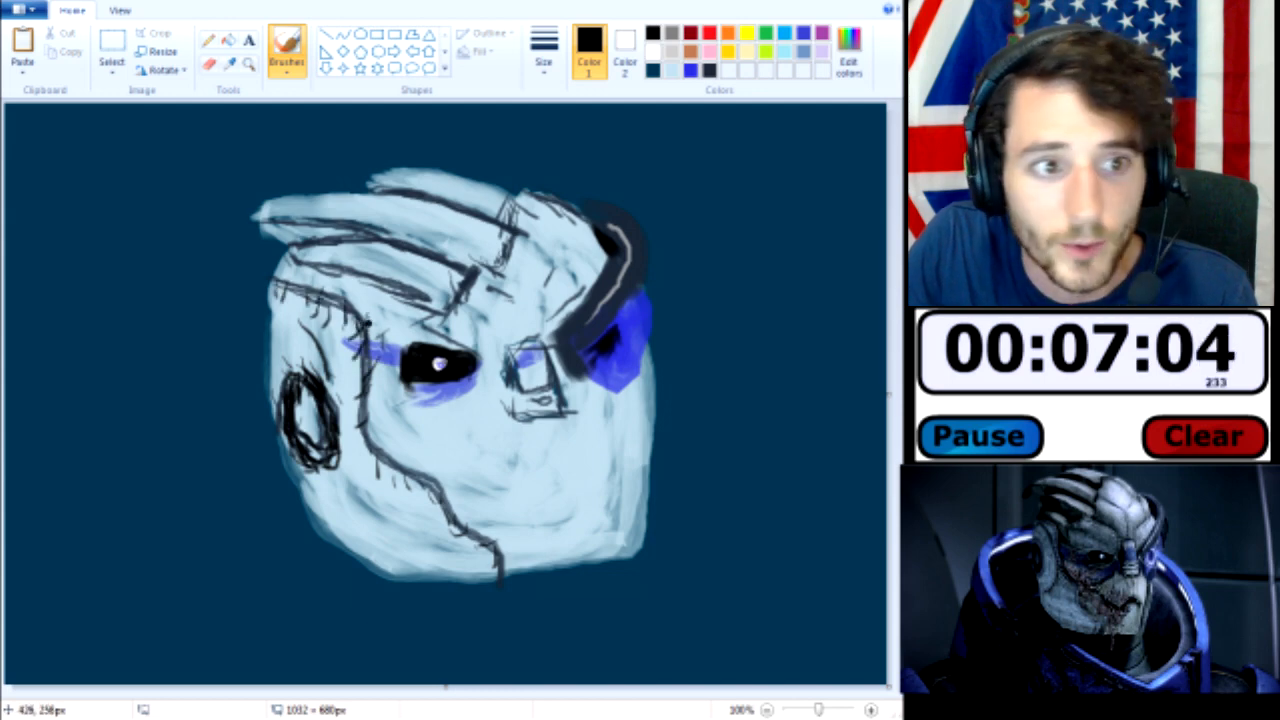
pyautogui.moveTo(372, 480); pyautogui.dragTo(344, 500)
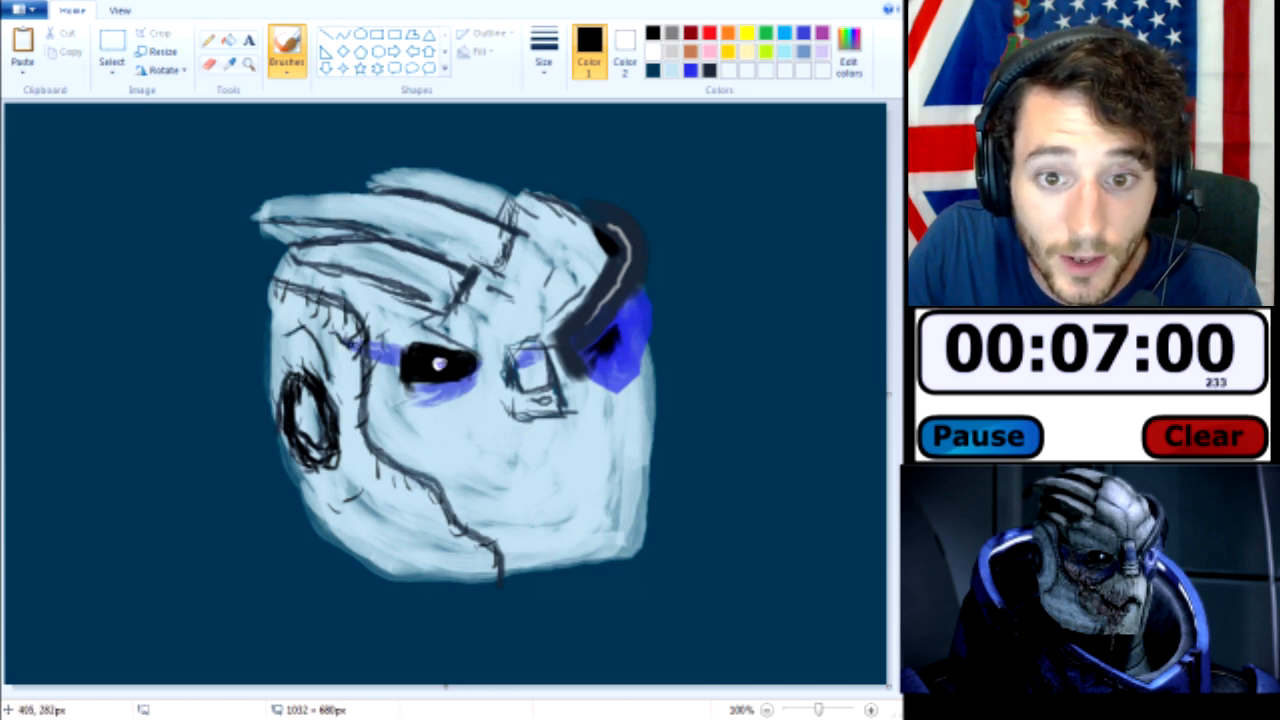
pyautogui.moveTo(334, 467); pyautogui.dragTo(310, 507)
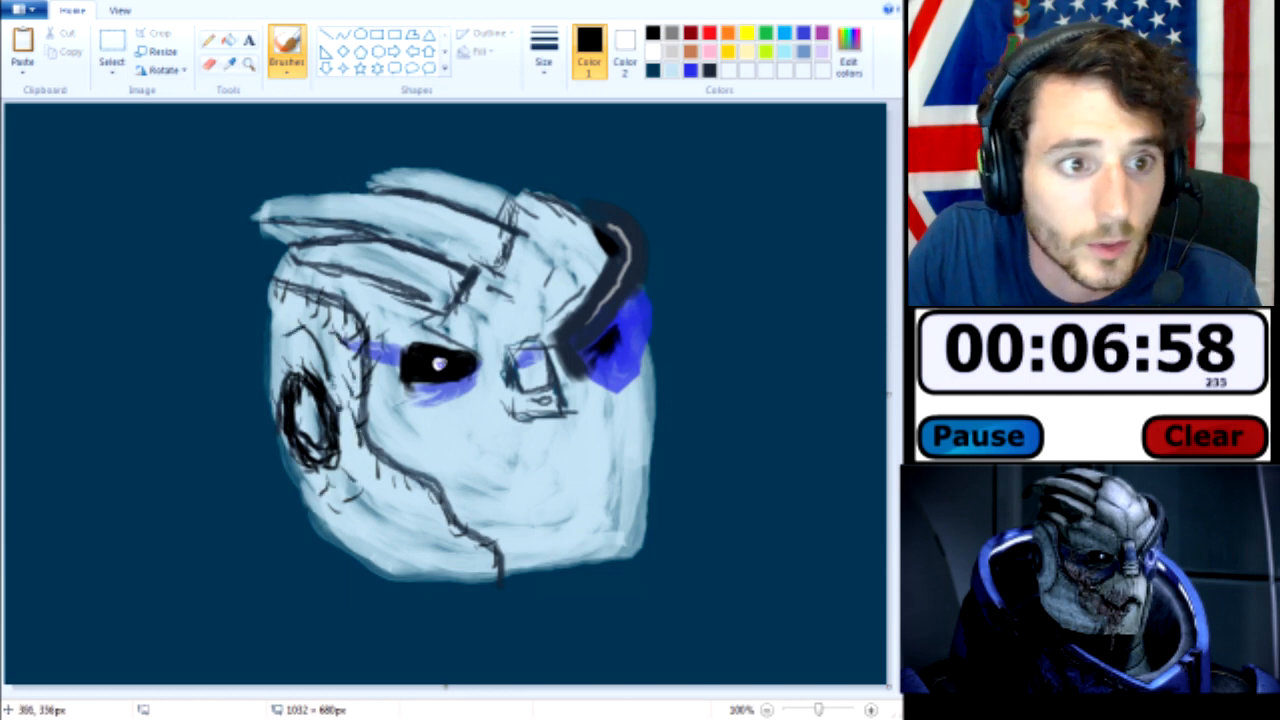
# - Draw thin dark slate plate lines down the jaw from the seam and along the side of the head around the ear oval
pyautogui.click(709, 72)
pyautogui.moveTo(370, 560); pyautogui.dragTo(378, 460)
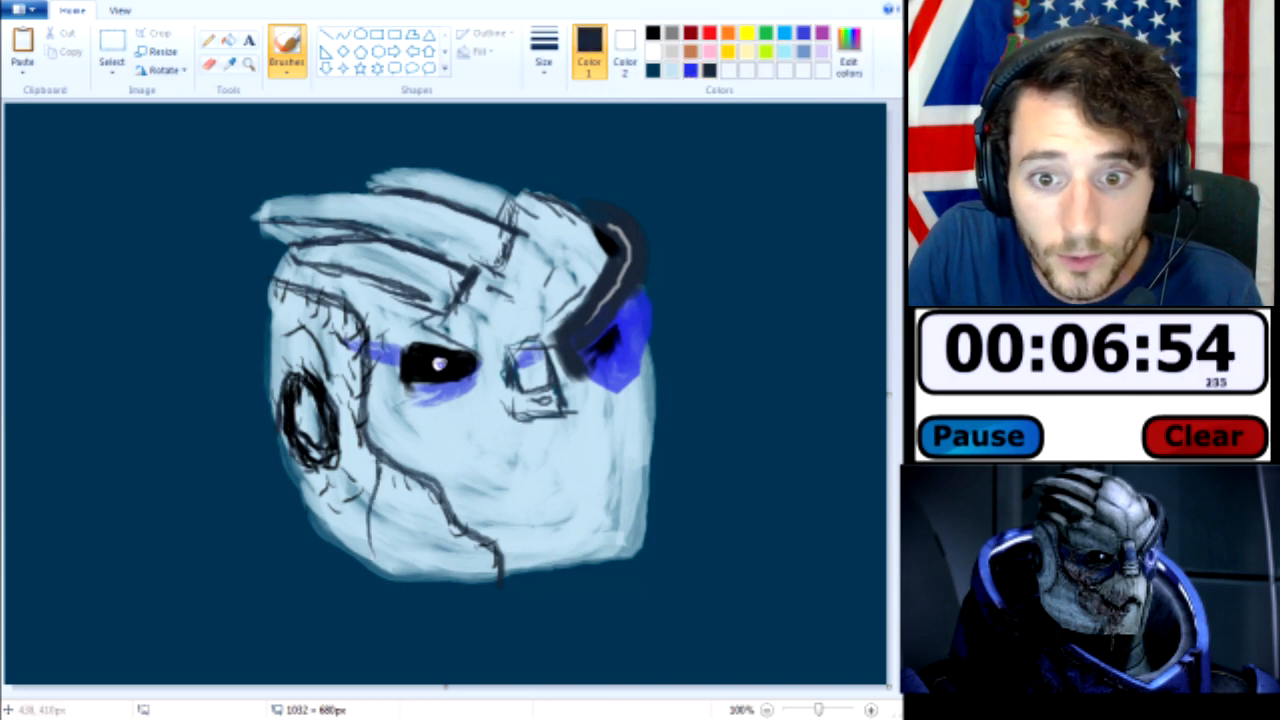
pyautogui.moveTo(435, 572); pyautogui.dragTo(429, 485)
pyautogui.moveTo(285, 298)
pyautogui.mouseDown()
pyautogui.moveTo(303, 319)
pyautogui.moveTo(341, 472)
pyautogui.moveTo(323, 490)
pyautogui.mouseUp()
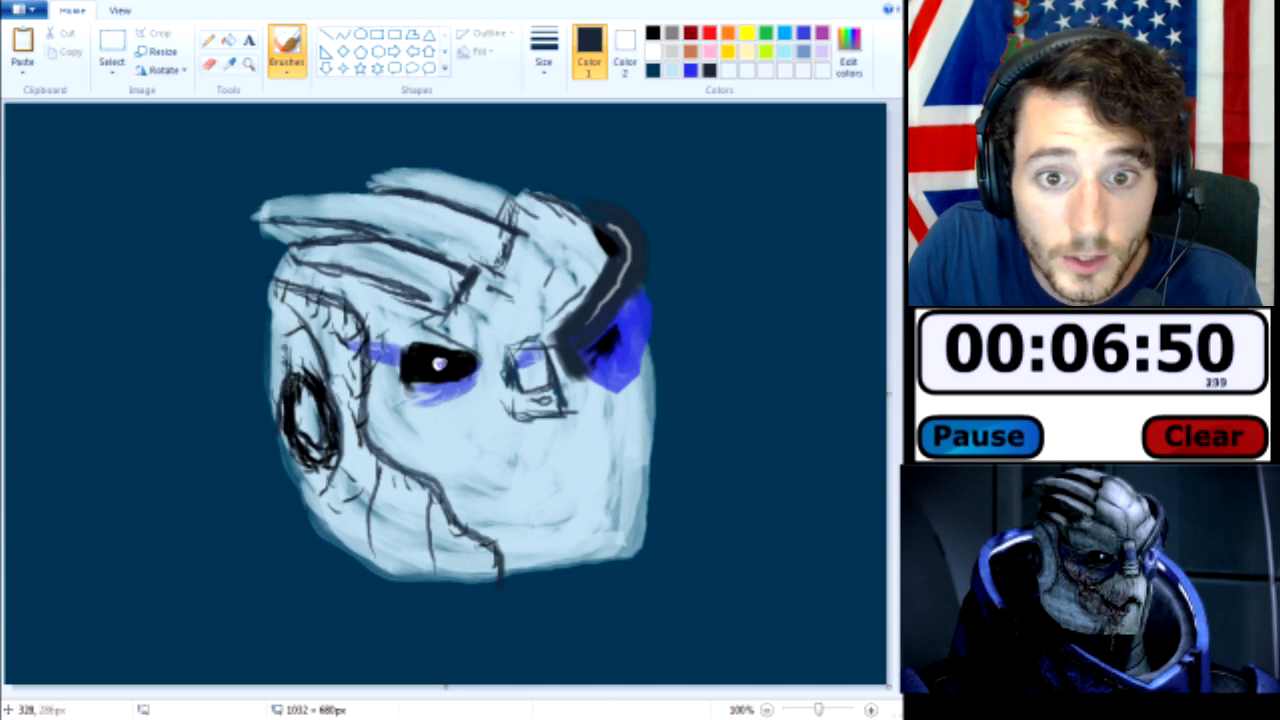
pyautogui.moveTo(287, 301); pyautogui.dragTo(274, 388)
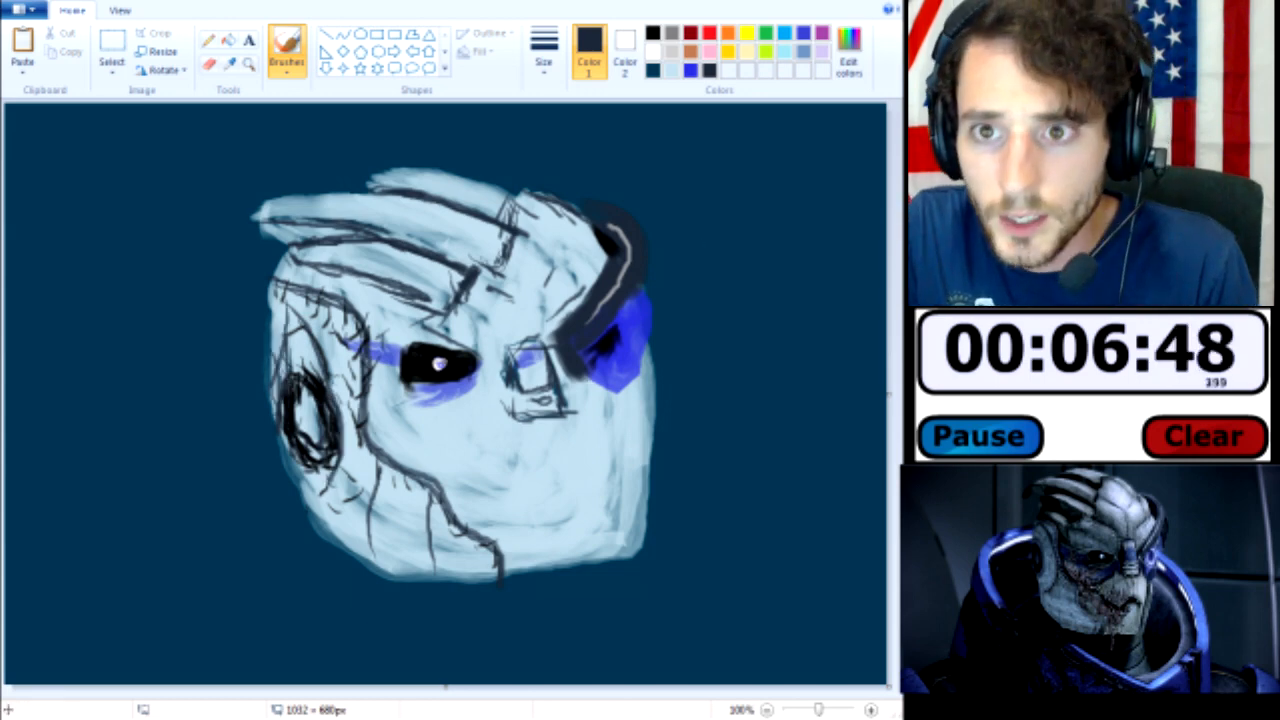
# - Draw a black zigzag mouth line from the facial seam across the lower face, discarding the first attempt
pyautogui.click(653, 33)
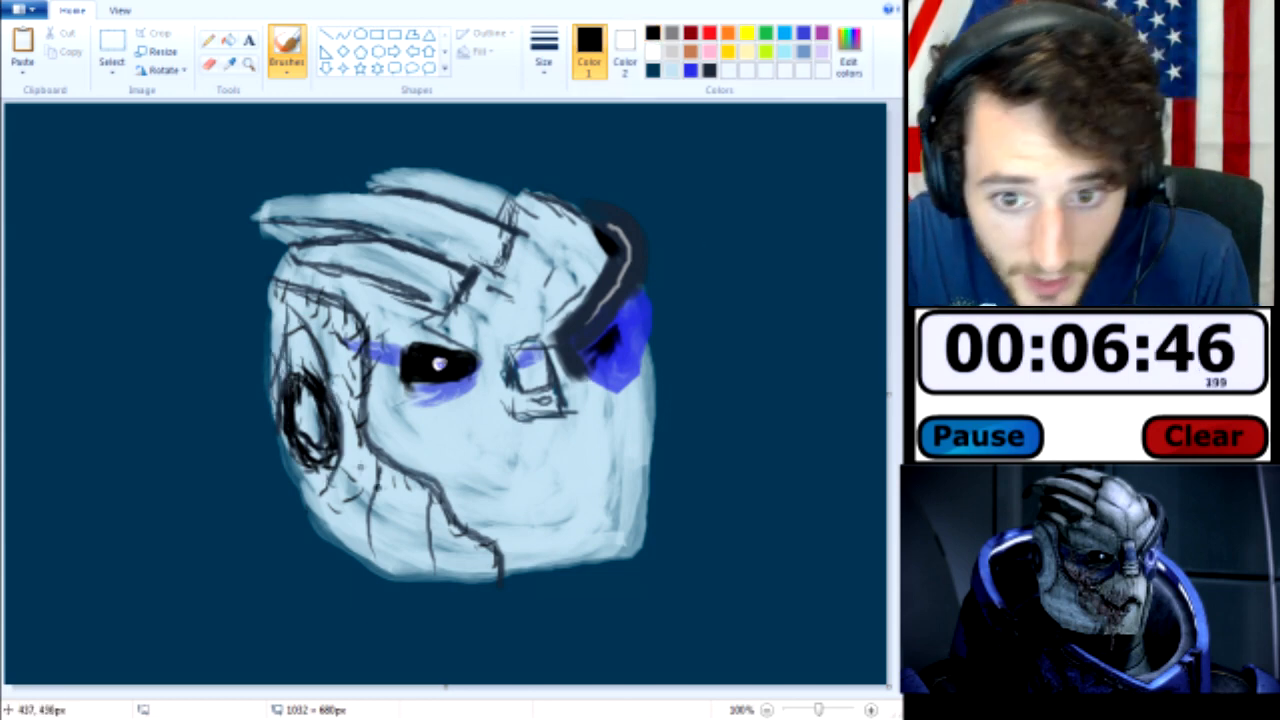
pyautogui.moveTo(420, 468)
pyautogui.mouseDown()
pyautogui.moveTo(512, 482)
pyautogui.moveTo(533, 502)
pyautogui.mouseUp()
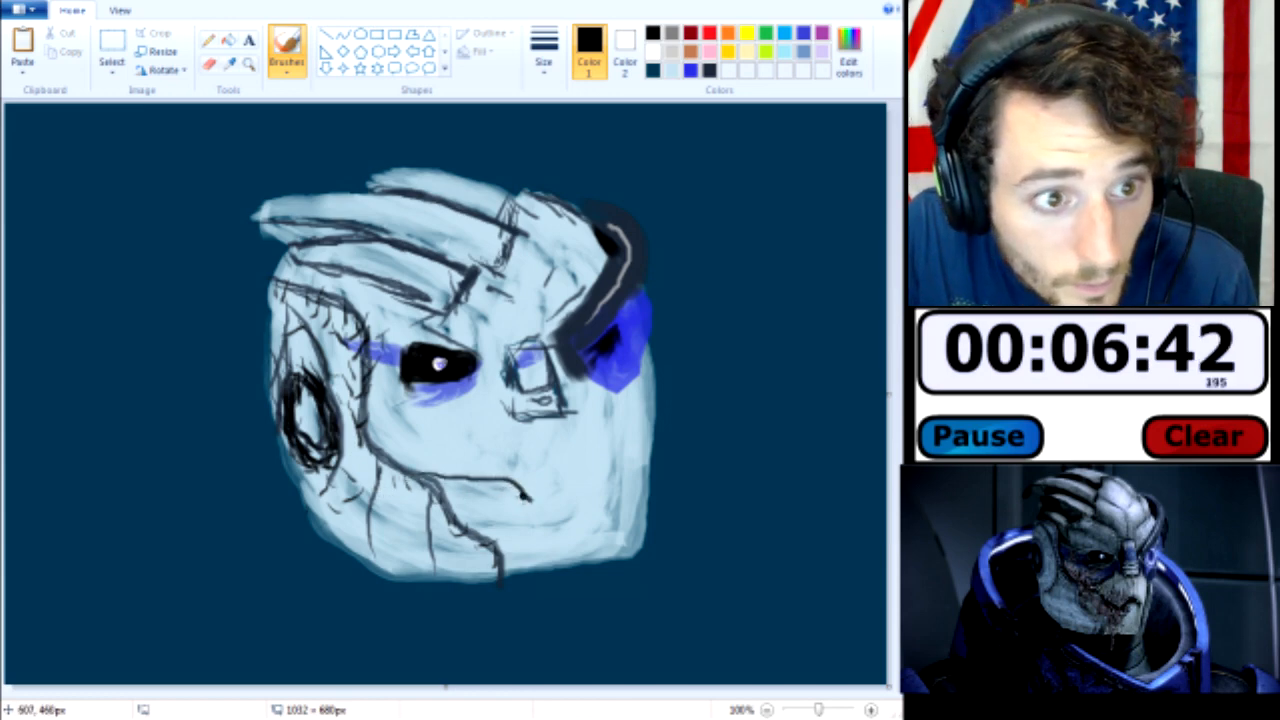
pyautogui.hotkey('ctrl', 'z')
pyautogui.moveTo(438, 480)
pyautogui.mouseDown()
pyautogui.moveTo(497, 476)
pyautogui.moveTo(523, 507)
pyautogui.moveTo(556, 513)
pyautogui.moveTo(590, 493)
pyautogui.moveTo(598, 509)
pyautogui.moveTo(601, 492)
pyautogui.mouseUp()
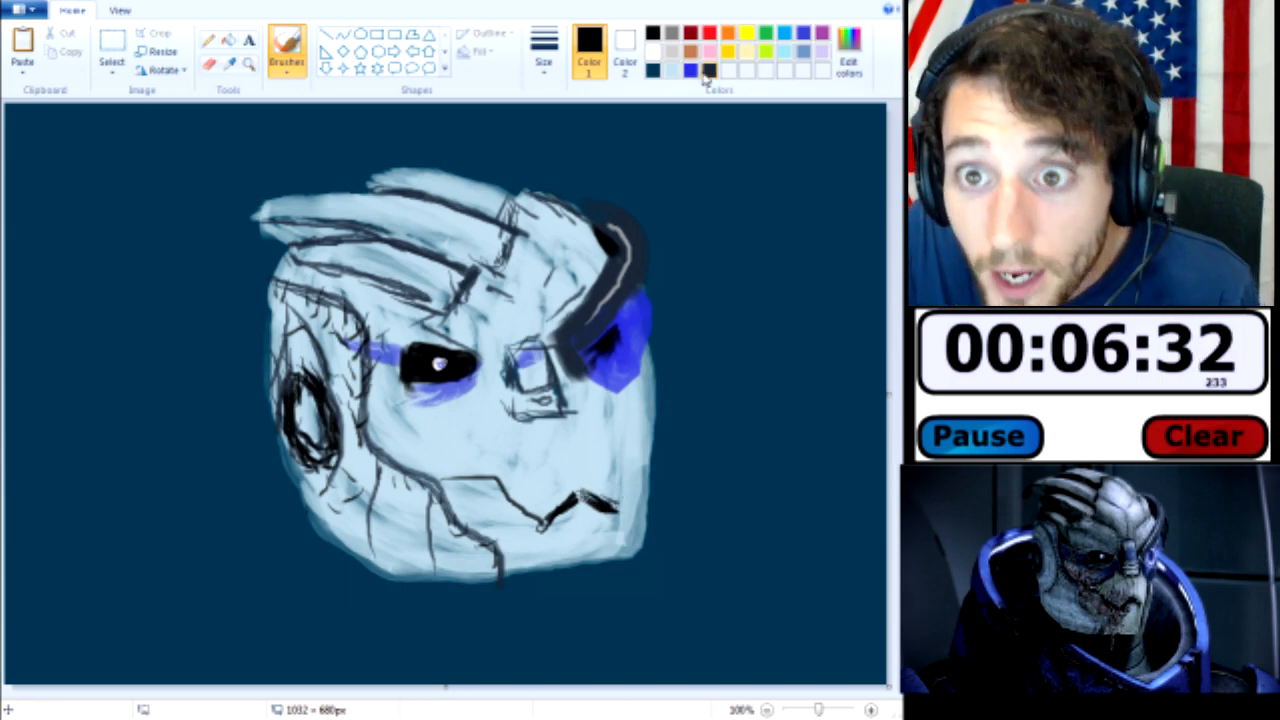
# - Outline the right edge of the face down to the jaw in dark slate and thicken the mouth's peak in black
pyautogui.click(652, 70)
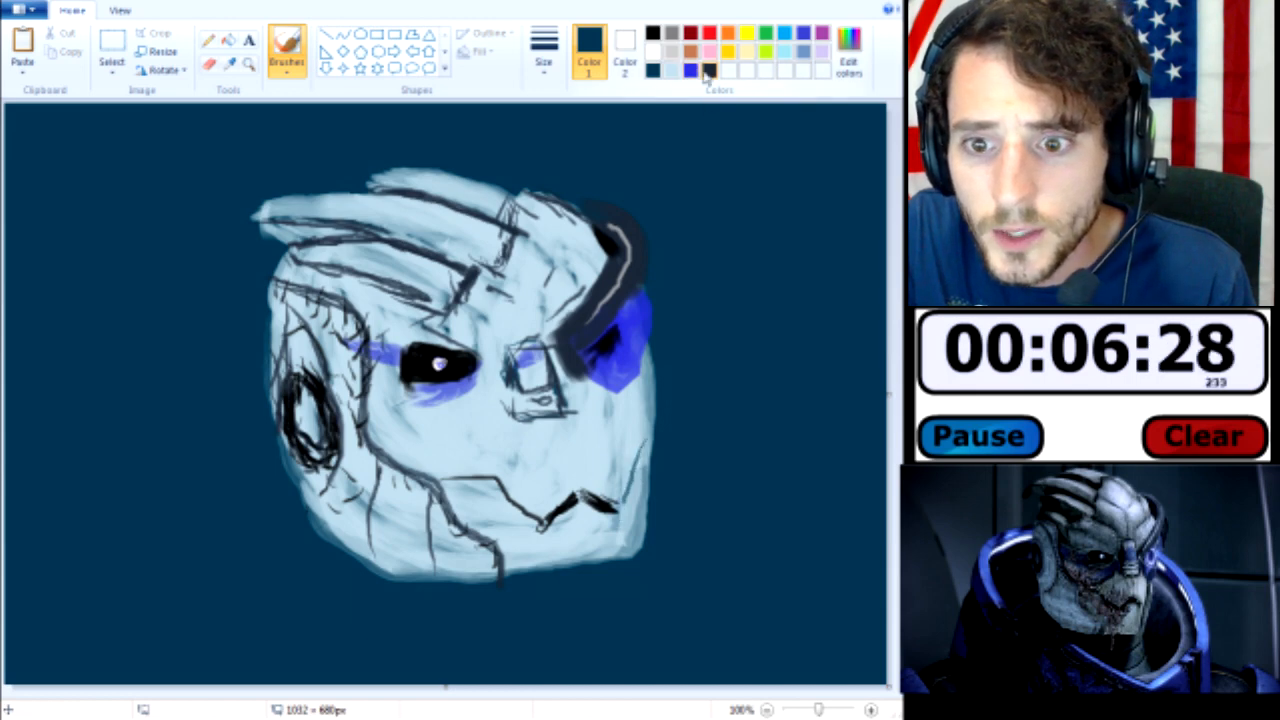
pyautogui.moveTo(630, 484)
pyautogui.mouseDown()
pyautogui.moveTo(622, 541)
pyautogui.moveTo(643, 438)
pyautogui.moveTo(640, 362)
pyautogui.moveTo(639, 548)
pyautogui.moveTo(622, 536)
pyautogui.moveTo(646, 455)
pyautogui.mouseUp()
pyautogui.hotkey('ctrl', 'z')
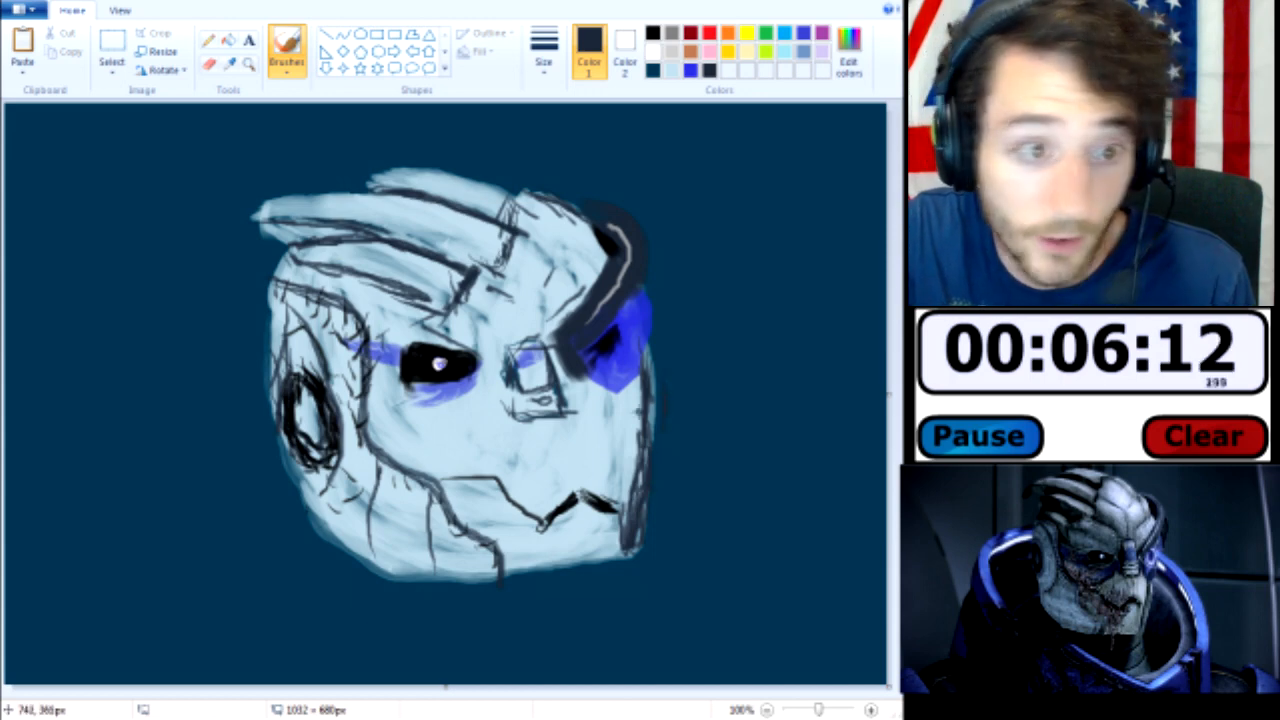
pyautogui.click(652, 33)
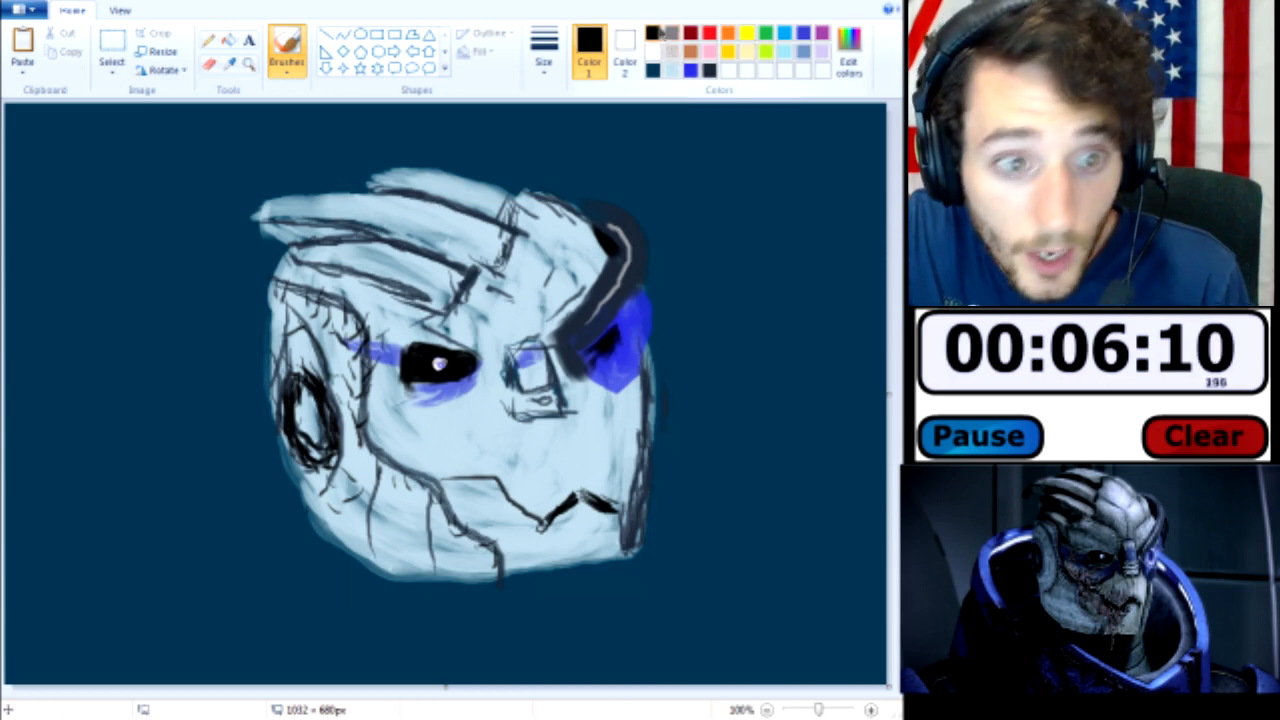
pyautogui.moveTo(570, 518)
pyautogui.mouseDown()
pyautogui.moveTo(563, 508)
pyautogui.moveTo(600, 498)
pyautogui.moveTo(572, 503)
pyautogui.moveTo(561, 528)
pyautogui.mouseUp()
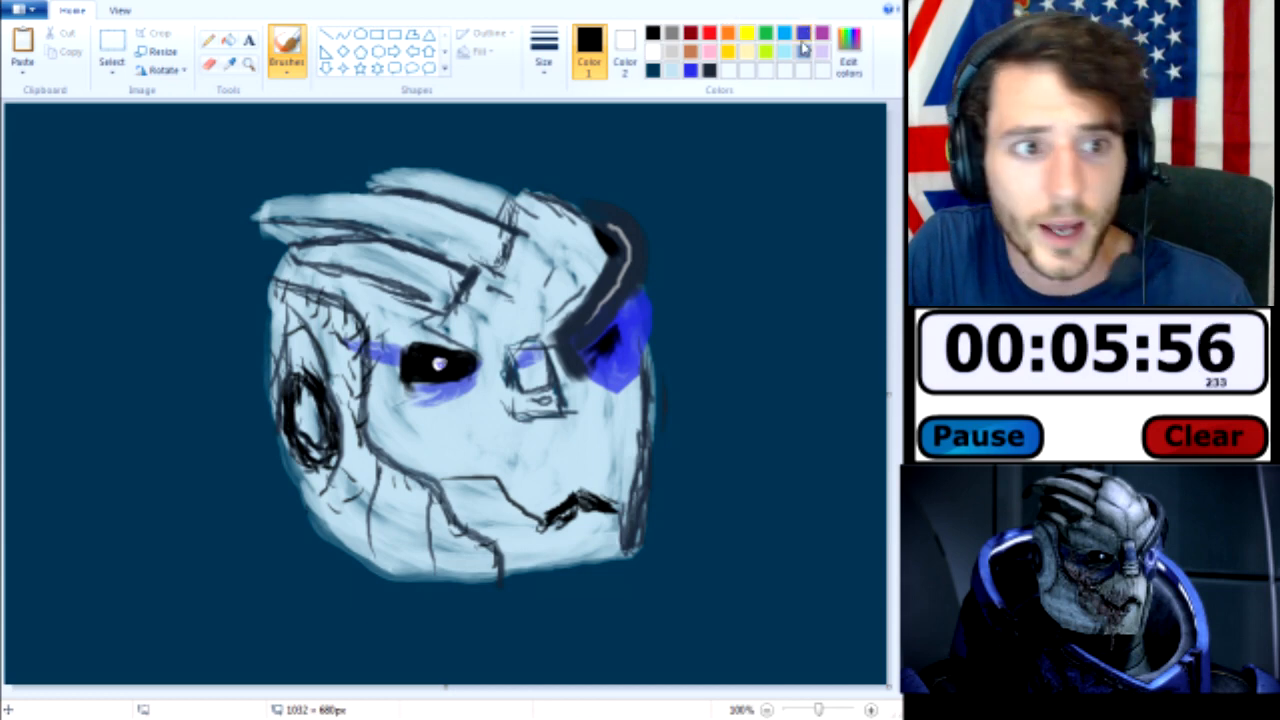
# - Sketch thin indigo guide lines for the armour collar on both sides of the head
pyautogui.click(803, 36)
pyautogui.moveTo(263, 356)
pyautogui.mouseDown()
pyautogui.moveTo(226, 431)
pyautogui.moveTo(238, 470)
pyautogui.mouseUp()
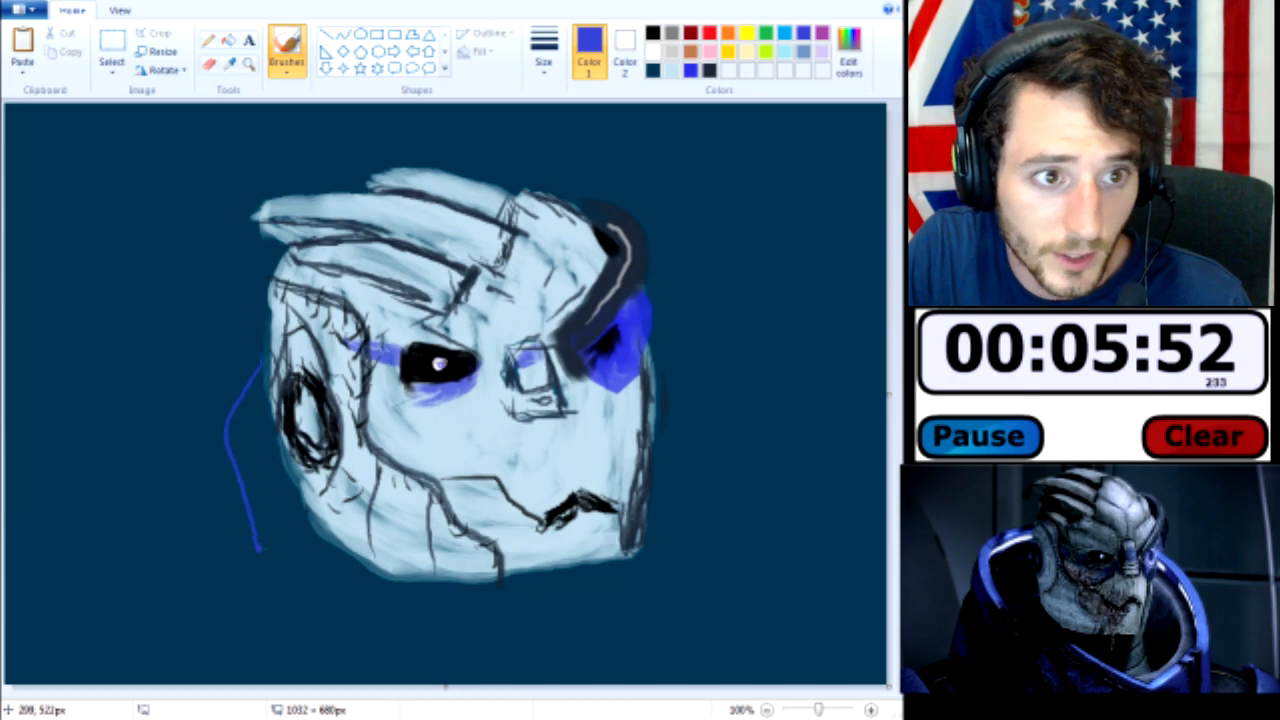
pyautogui.moveTo(258, 548); pyautogui.dragTo(262, 557)
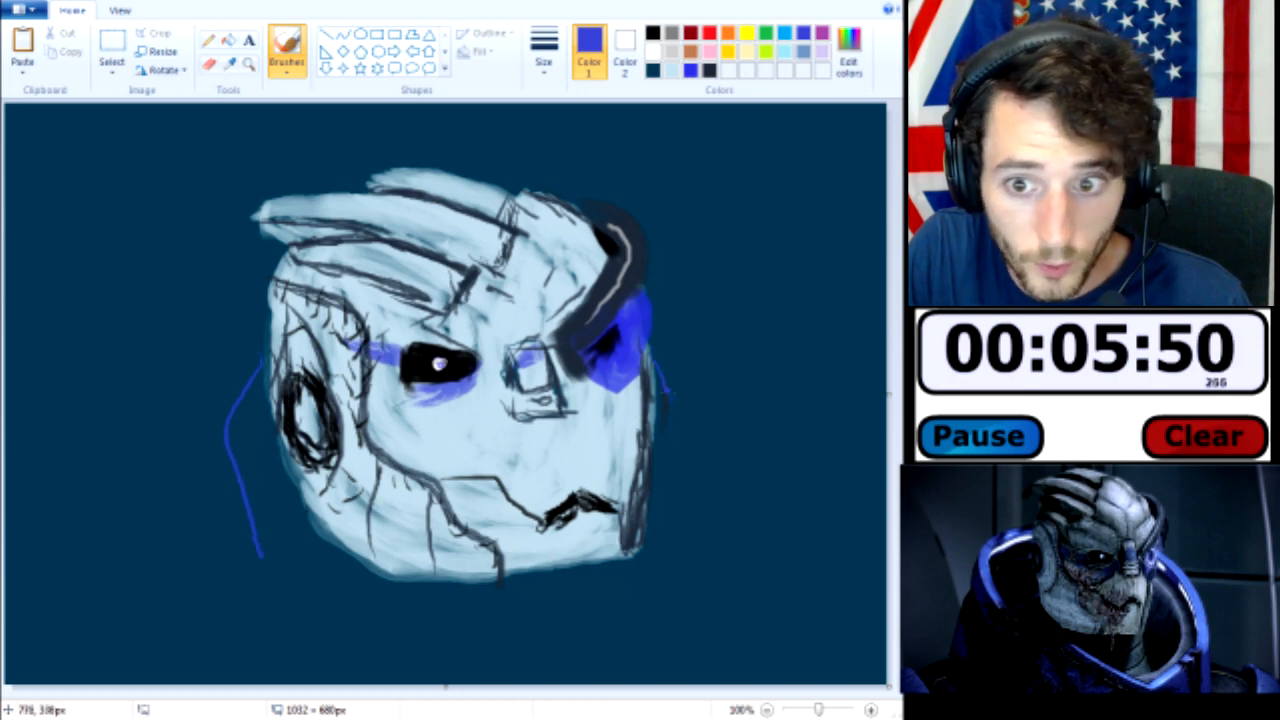
pyautogui.moveTo(667, 392); pyautogui.dragTo(695, 454)
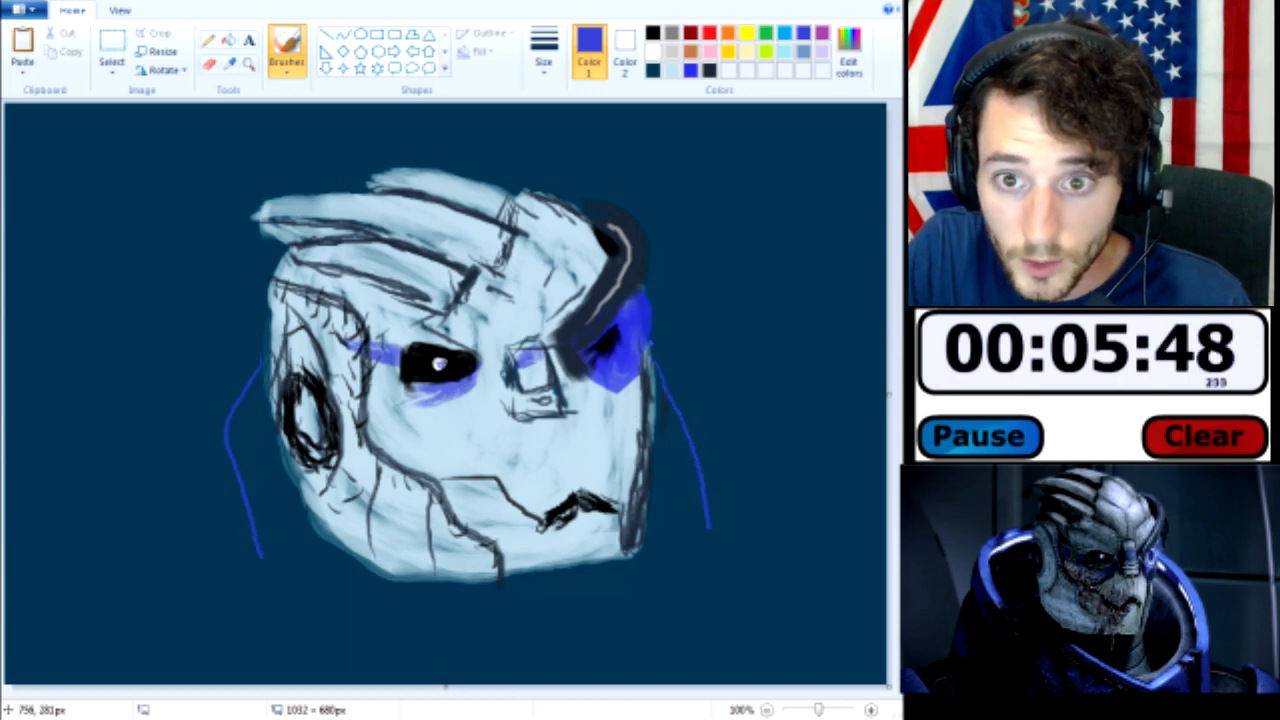
# - With the third brush size, paint the right collar band down to the canvas's lower edge and fill in the left collar piece in indigo
pyautogui.click(544, 58)
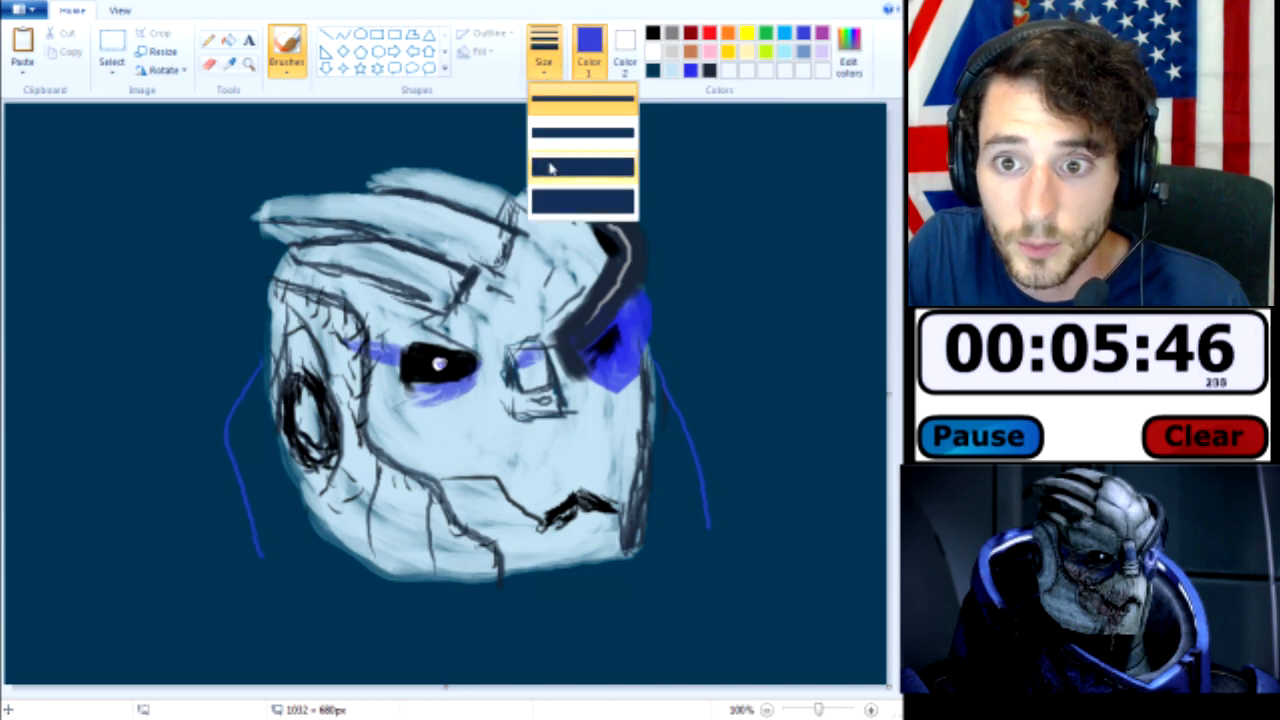
pyautogui.click(548, 167)
pyautogui.moveTo(652, 348)
pyautogui.mouseDown()
pyautogui.moveTo(689, 413)
pyautogui.moveTo(708, 541)
pyautogui.moveTo(662, 353)
pyautogui.moveTo(704, 459)
pyautogui.mouseUp()
pyautogui.moveTo(717, 547)
pyautogui.mouseDown()
pyautogui.moveTo(638, 648)
pyautogui.moveTo(643, 632)
pyautogui.mouseUp()
pyautogui.moveTo(700, 525)
pyautogui.mouseDown()
pyautogui.moveTo(674, 624)
pyautogui.moveTo(624, 674)
pyautogui.mouseUp()
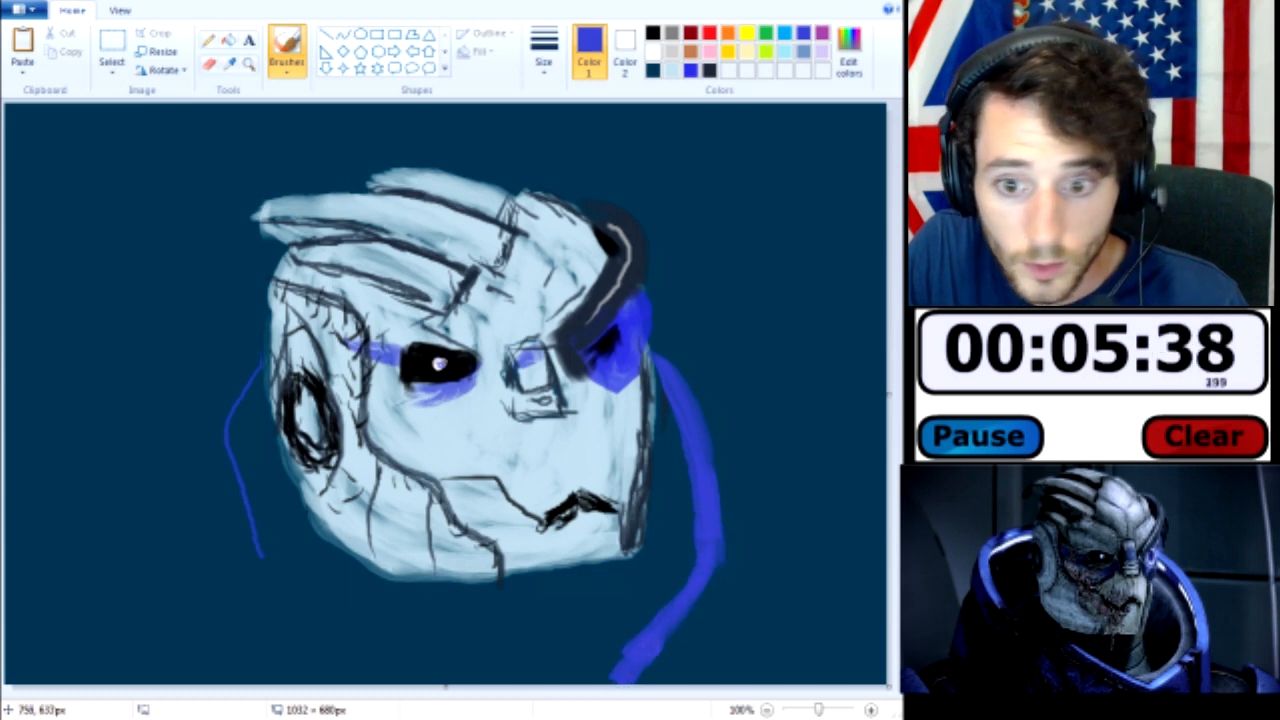
pyautogui.moveTo(265, 535)
pyautogui.mouseDown()
pyautogui.moveTo(225, 440)
pyautogui.moveTo(250, 460)
pyautogui.moveTo(260, 350)
pyautogui.moveTo(249, 343)
pyautogui.moveTo(208, 420)
pyautogui.moveTo(212, 480)
pyautogui.moveTo(255, 555)
pyautogui.moveTo(215, 480)
pyautogui.moveTo(222, 468)
pyautogui.moveTo(262, 572)
pyautogui.moveTo(222, 513)
pyautogui.mouseUp()
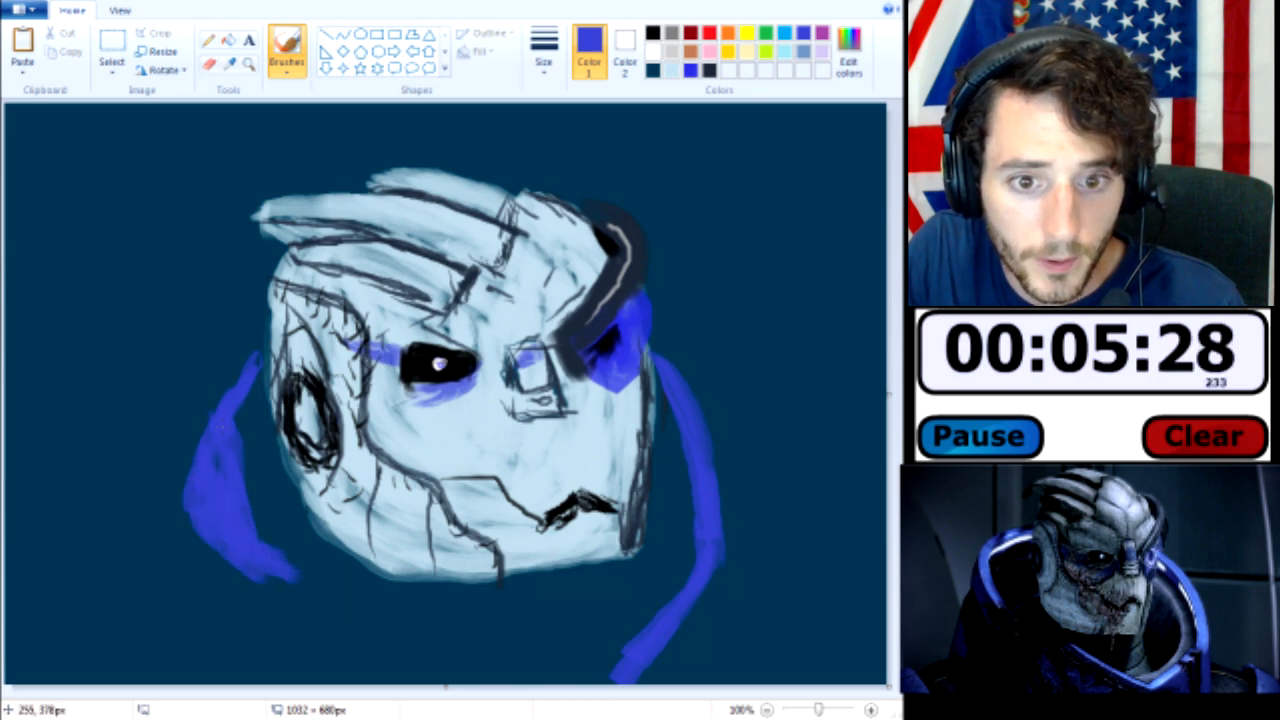
# - Paint a thick black shadow between the left collar piece and the head, continuing down and beneath the jaw
pyautogui.click(653, 34)
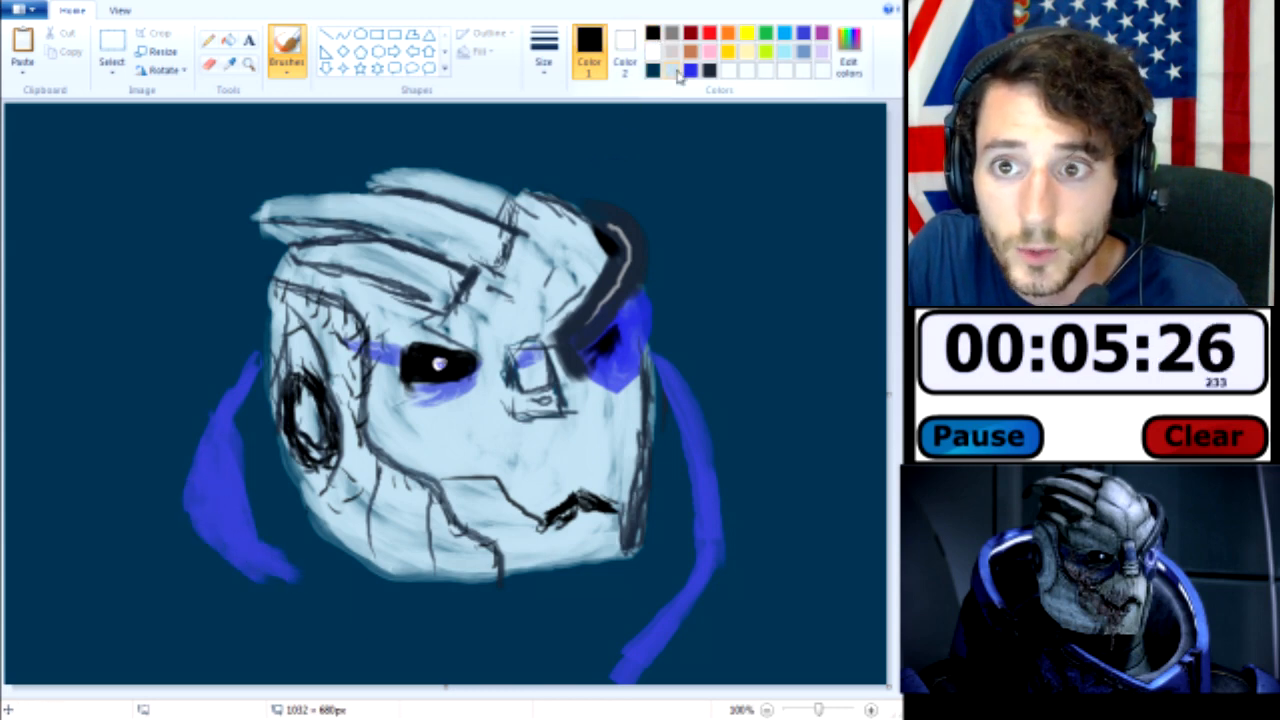
pyautogui.click(709, 71)
pyautogui.moveTo(263, 388)
pyautogui.mouseDown()
pyautogui.moveTo(255, 420)
pyautogui.moveTo(260, 383)
pyautogui.mouseUp()
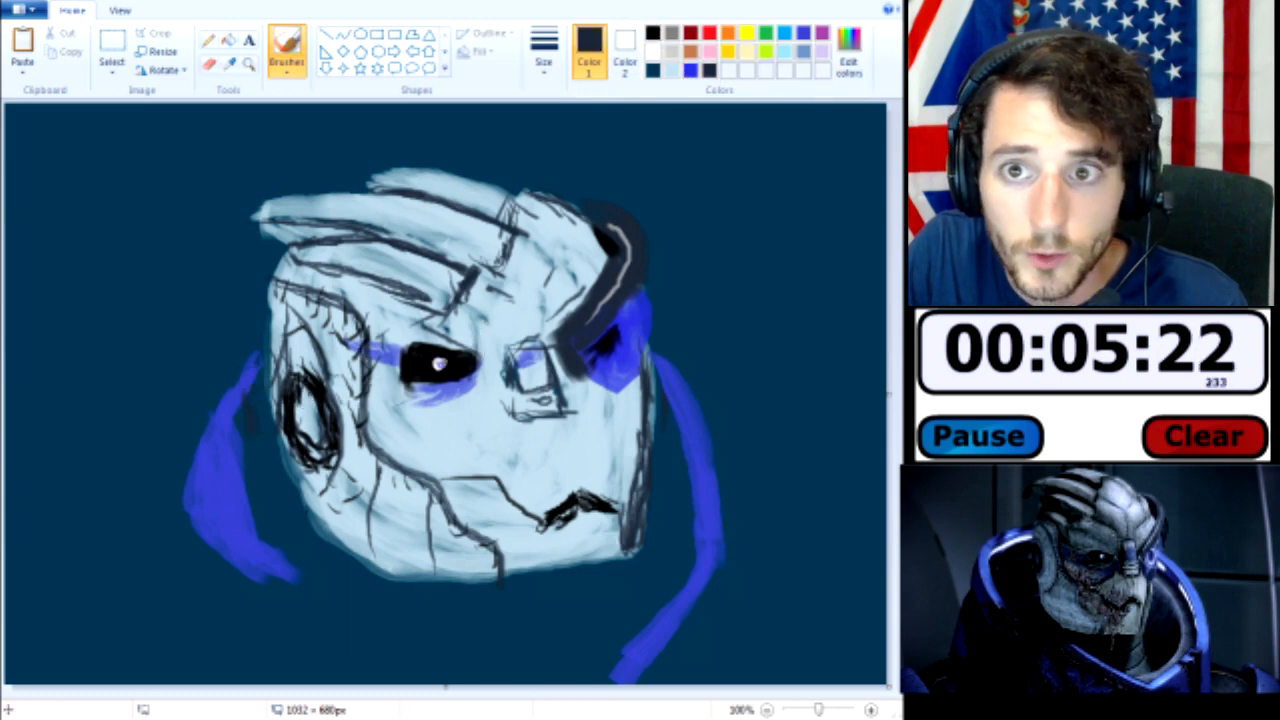
pyautogui.click(653, 34)
pyautogui.moveTo(252, 385)
pyautogui.mouseDown()
pyautogui.moveTo(238, 450)
pyautogui.moveTo(265, 482)
pyautogui.moveTo(252, 368)
pyautogui.moveTo(285, 515)
pyautogui.moveTo(252, 476)
pyautogui.moveTo(269, 528)
pyautogui.mouseUp()
pyautogui.moveTo(266, 475); pyautogui.dragTo(344, 567)
pyautogui.moveTo(278, 503)
pyautogui.mouseDown()
pyautogui.moveTo(245, 500)
pyautogui.moveTo(330, 540)
pyautogui.moveTo(395, 598)
pyautogui.moveTo(440, 602)
pyautogui.mouseUp()
pyautogui.moveTo(344, 548)
pyautogui.mouseDown()
pyautogui.moveTo(430, 615)
pyautogui.moveTo(580, 602)
pyautogui.moveTo(635, 580)
pyautogui.moveTo(490, 614)
pyautogui.mouseUp()
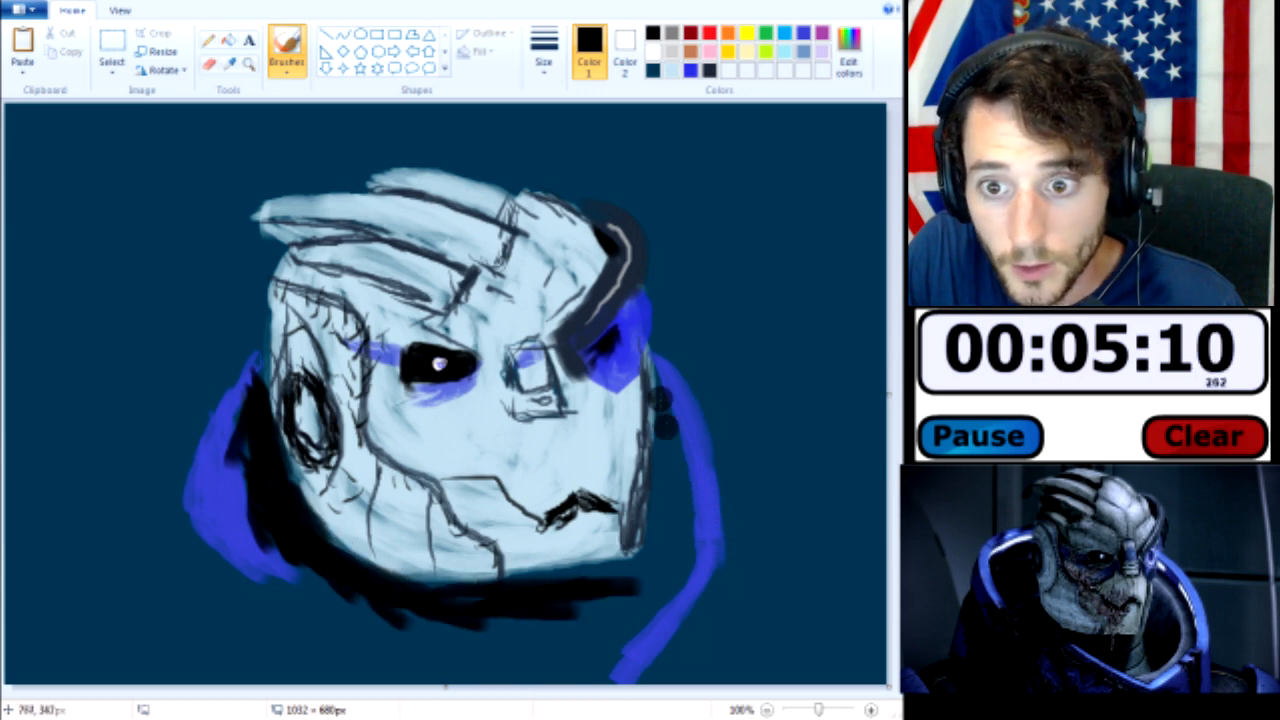
# - Test black and dark slate strokes beside the right cheek, and mix a darker, nearly black shade of the slate
pyautogui.moveTo(664, 402); pyautogui.dragTo(660, 455)
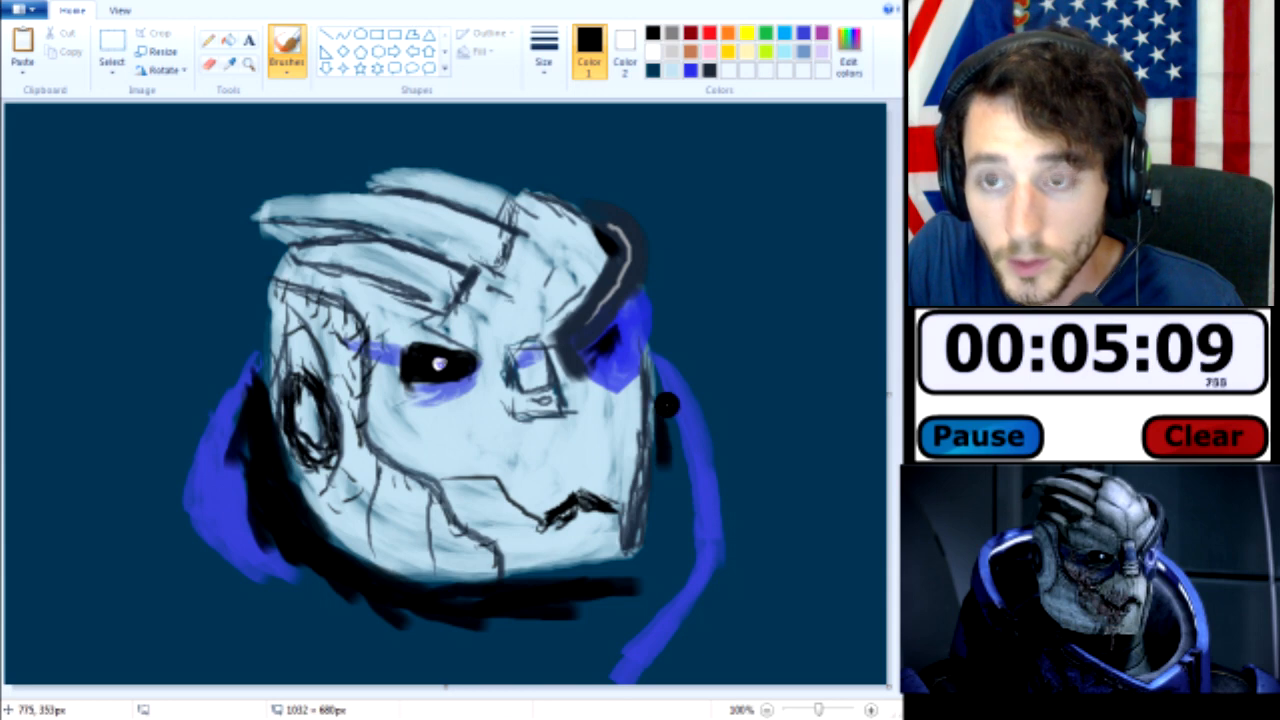
pyautogui.click(710, 70)
pyautogui.moveTo(664, 432)
pyautogui.mouseDown()
pyautogui.moveTo(660, 404)
pyautogui.moveTo(659, 456)
pyautogui.moveTo(709, 402)
pyautogui.mouseUp()
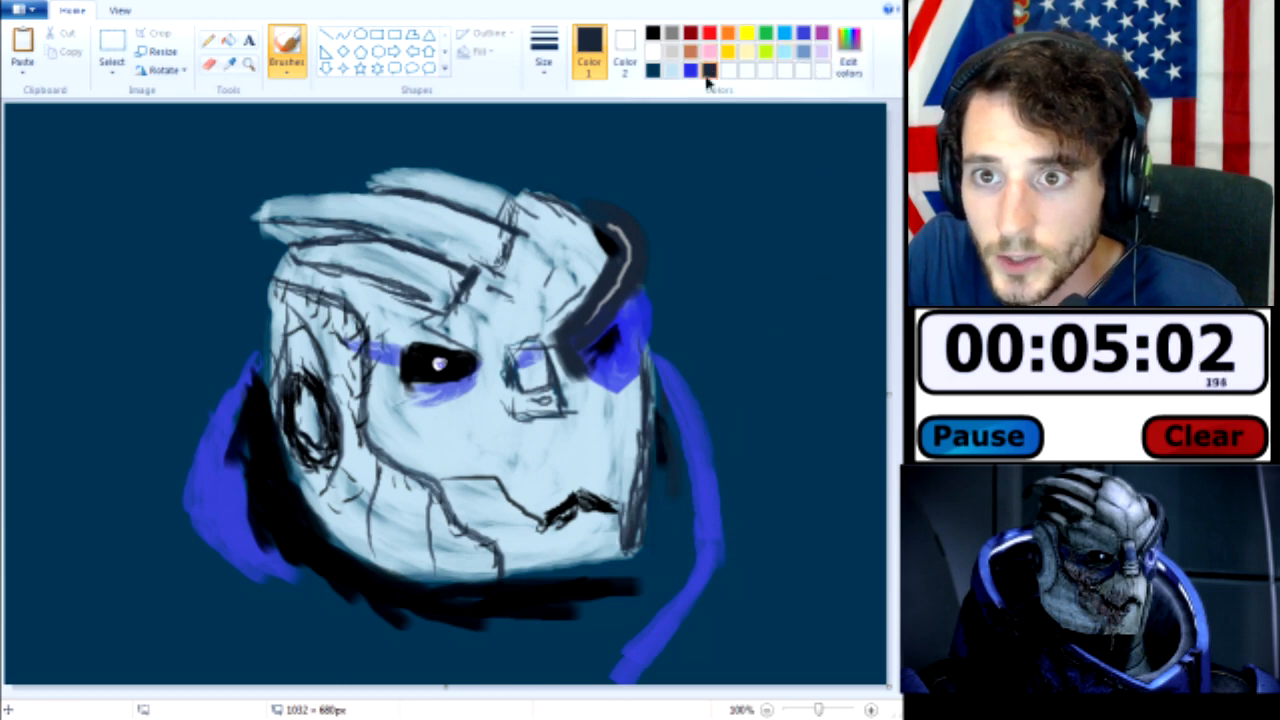
pyautogui.click(846, 62)
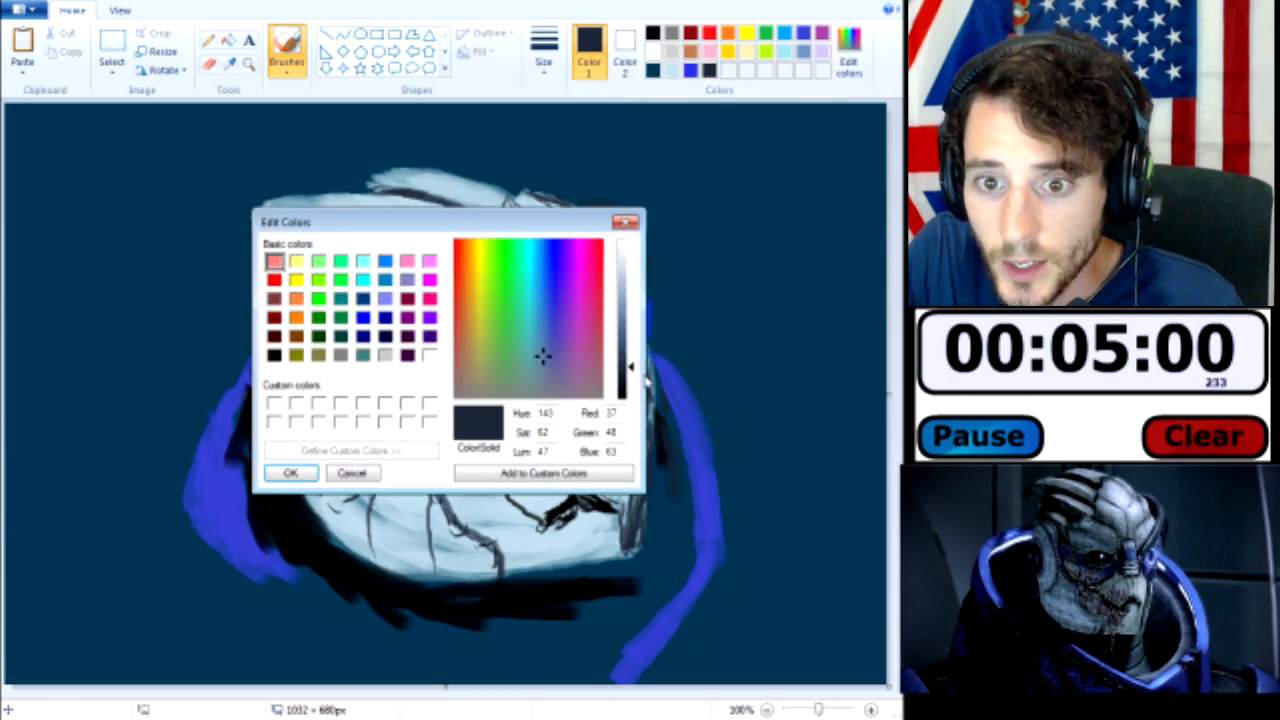
pyautogui.moveTo(645, 380); pyautogui.dragTo(633, 386)
pyautogui.click(289, 474)
# - Fill the gap between the face and the right collar band with the near-black shade, continuing under the chin
pyautogui.moveTo(680, 473)
pyautogui.mouseDown()
pyautogui.moveTo(663, 548)
pyautogui.moveTo(680, 531)
pyautogui.moveTo(660, 428)
pyautogui.moveTo(661, 538)
pyautogui.mouseUp()
pyautogui.moveTo(655, 457)
pyautogui.mouseDown()
pyautogui.moveTo(640, 567)
pyautogui.moveTo(508, 574)
pyautogui.mouseUp()
pyautogui.moveTo(626, 554); pyautogui.dragTo(609, 555)
pyautogui.hotkey('ctrl', 'z')
pyautogui.moveTo(690, 513)
pyautogui.mouseDown()
pyautogui.moveTo(678, 559)
pyautogui.moveTo(652, 573)
pyautogui.moveTo(511, 599)
pyautogui.mouseUp()
pyautogui.moveTo(627, 557)
pyautogui.mouseDown()
pyautogui.moveTo(645, 612)
pyautogui.moveTo(605, 635)
pyautogui.moveTo(520, 625)
pyautogui.mouseUp()
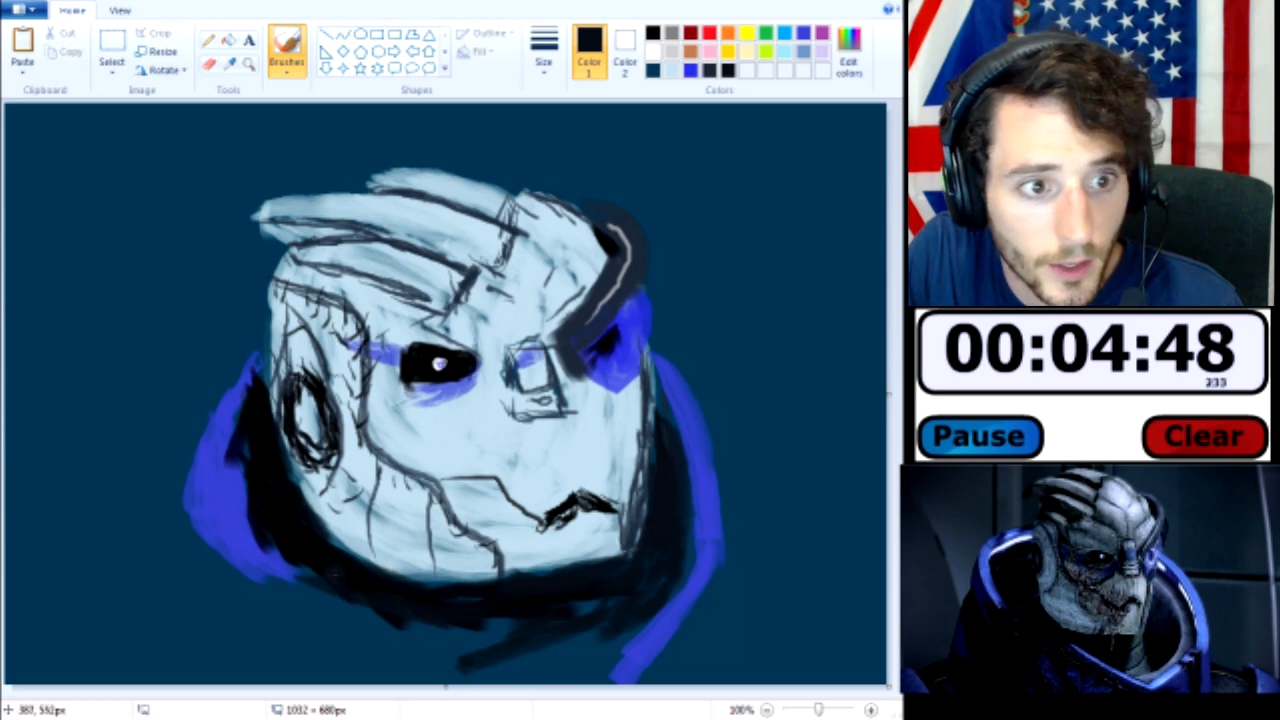
# - Extend the near-black shading down the chest below the chin and roughly mark the lower-left shoulder area
pyautogui.moveTo(392, 635); pyautogui.dragTo(323, 607)
pyautogui.moveTo(540, 640)
pyautogui.mouseDown()
pyautogui.moveTo(590, 648)
pyautogui.moveTo(544, 666)
pyautogui.mouseUp()
pyautogui.moveTo(563, 620); pyautogui.dragTo(543, 597)
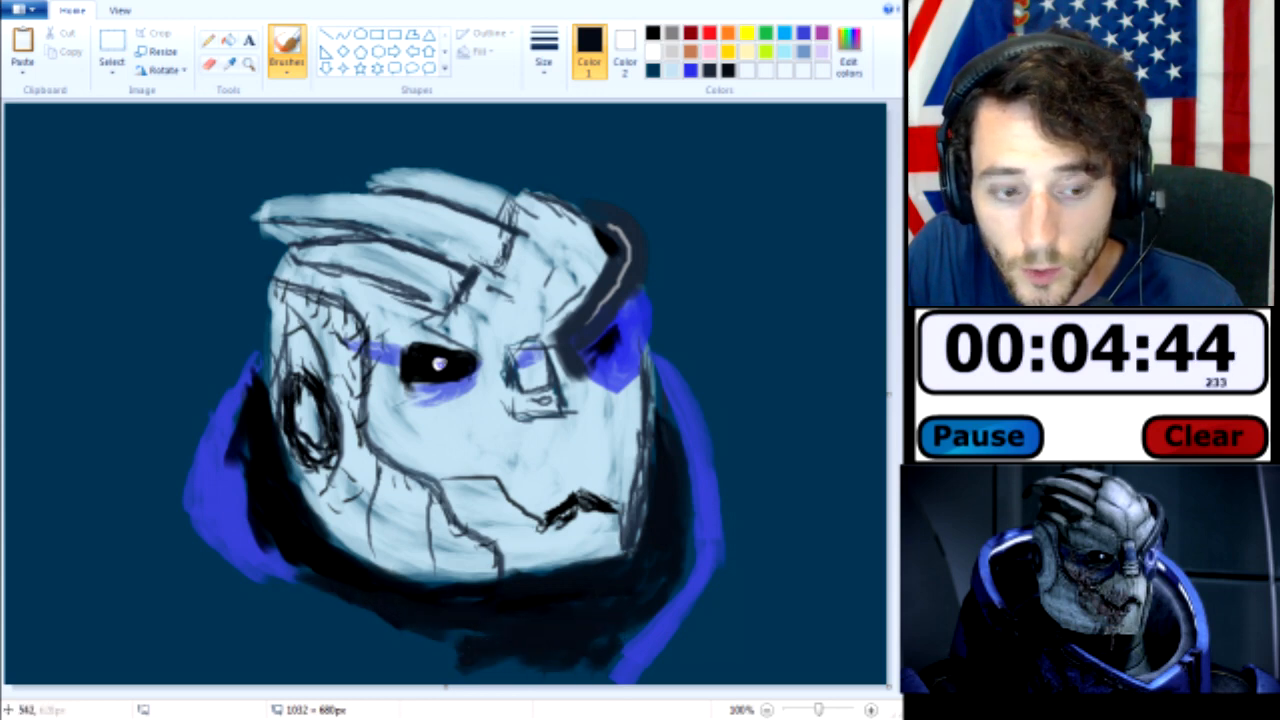
pyautogui.moveTo(588, 664); pyautogui.dragTo(385, 666)
pyautogui.moveTo(279, 607)
pyautogui.mouseDown()
pyautogui.moveTo(240, 606)
pyautogui.moveTo(294, 595)
pyautogui.moveTo(228, 583)
pyautogui.moveTo(208, 541)
pyautogui.moveTo(164, 527)
pyautogui.moveTo(178, 566)
pyautogui.mouseUp()
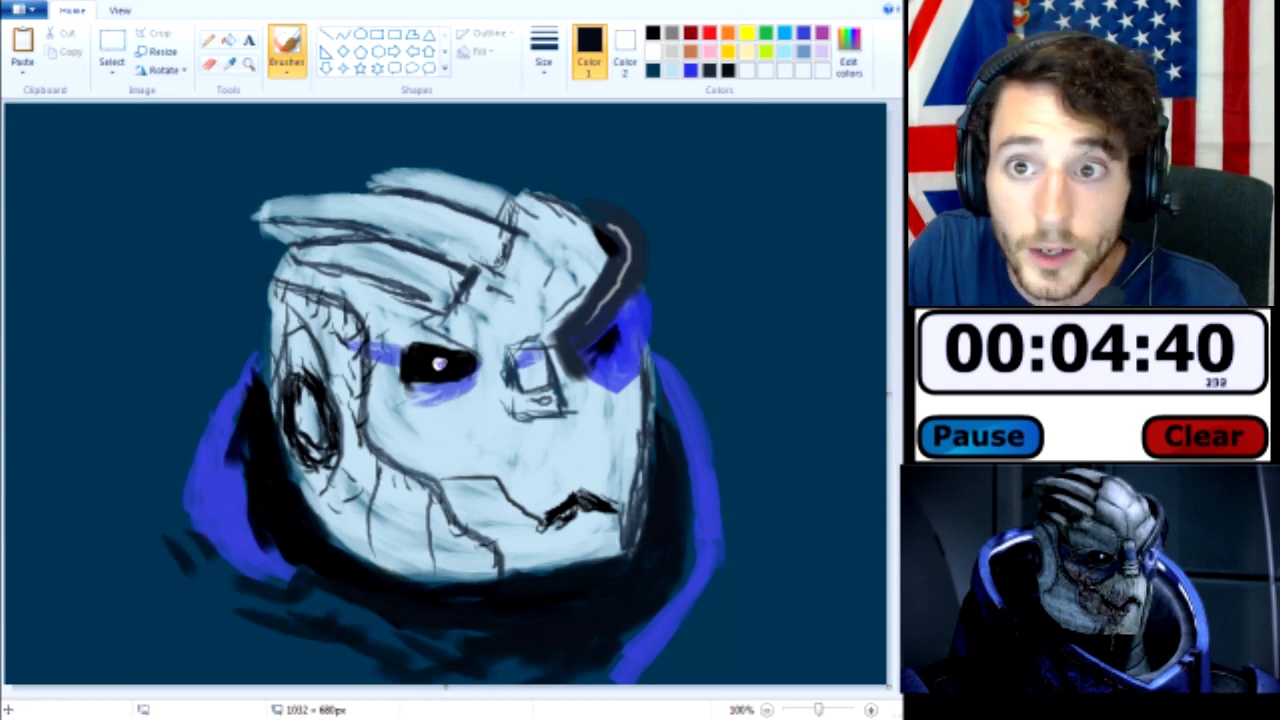
# - Block in the left shoulder's edge and sweep broad black strokes under the left collar piece across the chest
pyautogui.click(625, 50)
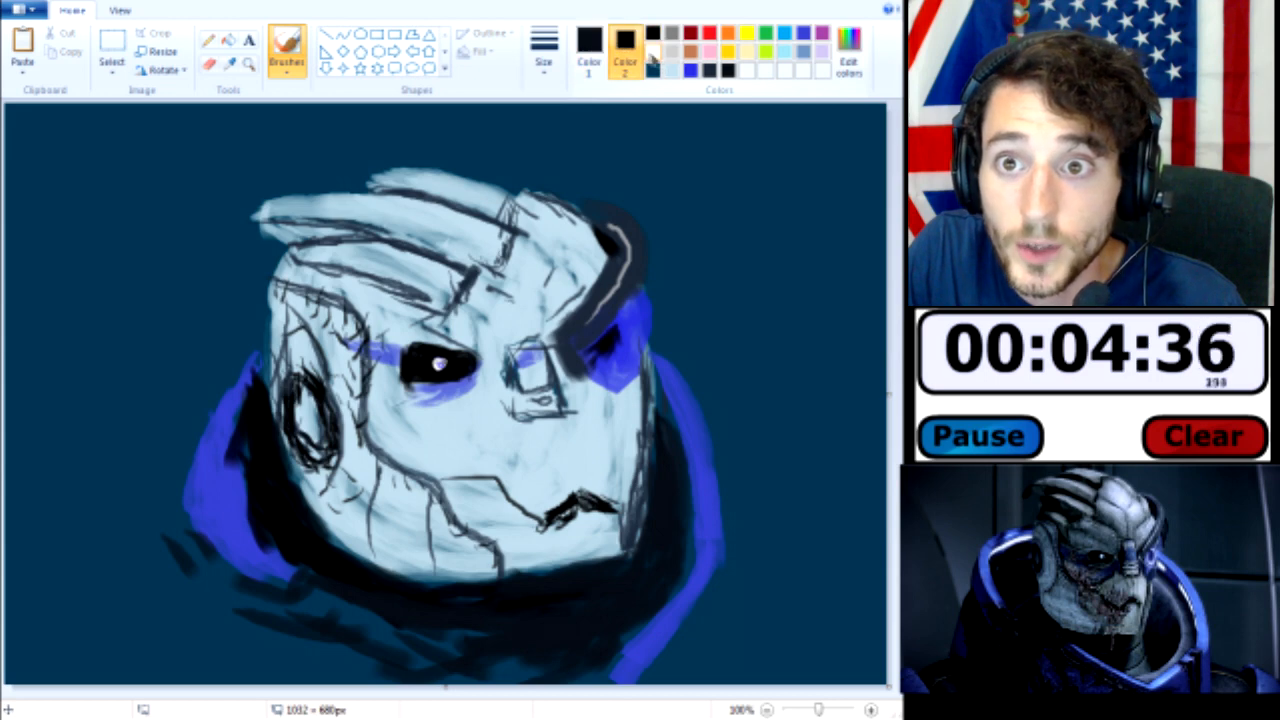
pyautogui.click(589, 45)
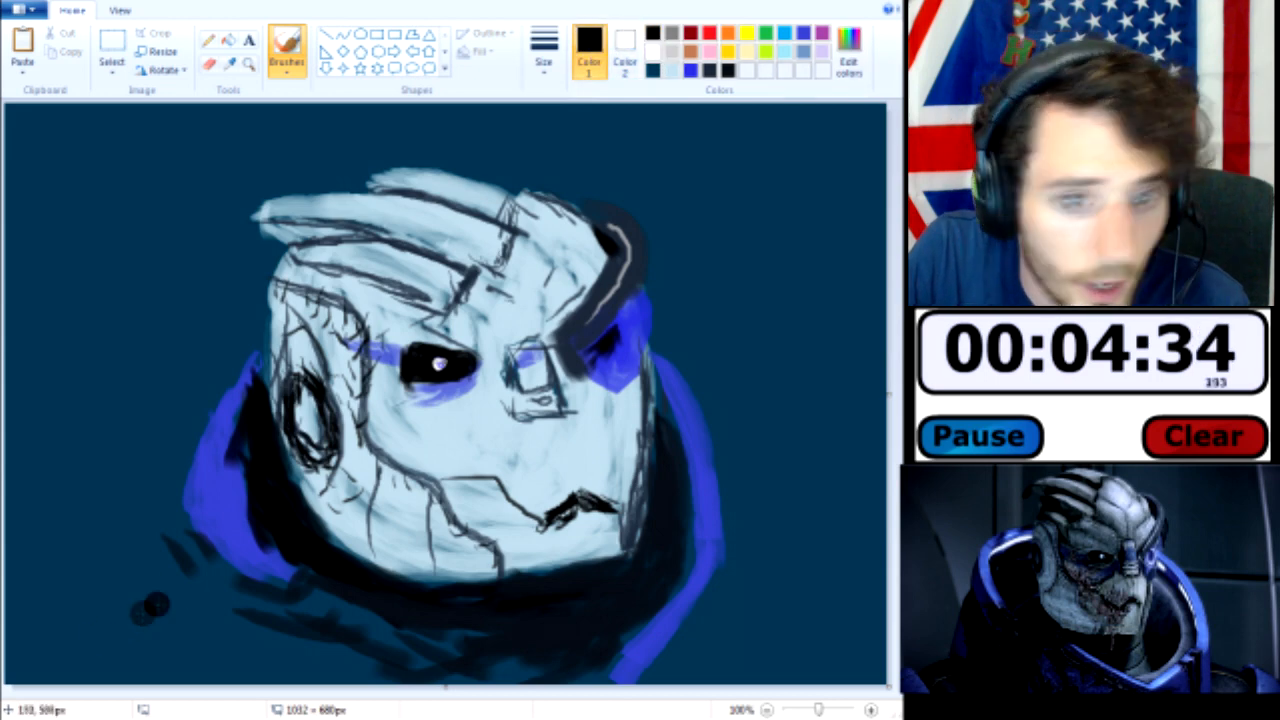
pyautogui.moveTo(176, 517)
pyautogui.mouseDown()
pyautogui.moveTo(192, 583)
pyautogui.moveTo(140, 600)
pyautogui.moveTo(150, 632)
pyautogui.moveTo(224, 644)
pyautogui.mouseUp()
pyautogui.moveTo(192, 564); pyautogui.dragTo(258, 604)
pyautogui.moveTo(176, 518)
pyautogui.mouseDown()
pyautogui.moveTo(248, 622)
pyautogui.moveTo(400, 662)
pyautogui.mouseUp()
pyautogui.moveTo(265, 600)
pyautogui.mouseDown()
pyautogui.moveTo(347, 603)
pyautogui.moveTo(435, 648)
pyautogui.mouseUp()
pyautogui.moveTo(242, 558); pyautogui.dragTo(574, 666)
pyautogui.moveTo(490, 625); pyautogui.dragTo(604, 635)
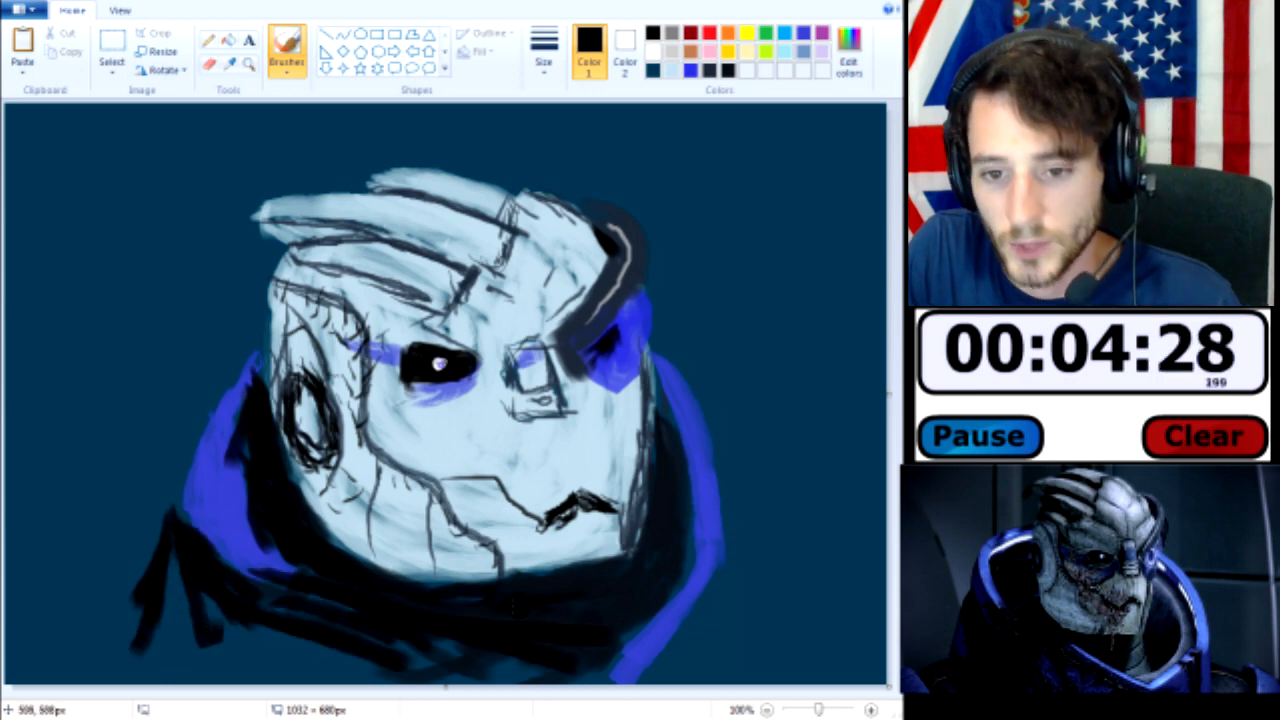
# - Fill the left shoulder and chest with solid black down to the canvas's lower edge
pyautogui.moveTo(172, 578); pyautogui.dragTo(178, 605)
pyautogui.moveTo(172, 548); pyautogui.dragTo(154, 646)
pyautogui.moveTo(178, 595)
pyautogui.mouseDown()
pyautogui.moveTo(160, 634)
pyautogui.moveTo(256, 677)
pyautogui.mouseUp()
pyautogui.moveTo(225, 638)
pyautogui.mouseDown()
pyautogui.moveTo(245, 670)
pyautogui.moveTo(428, 670)
pyautogui.mouseUp()
pyautogui.moveTo(288, 612); pyautogui.dragTo(524, 674)
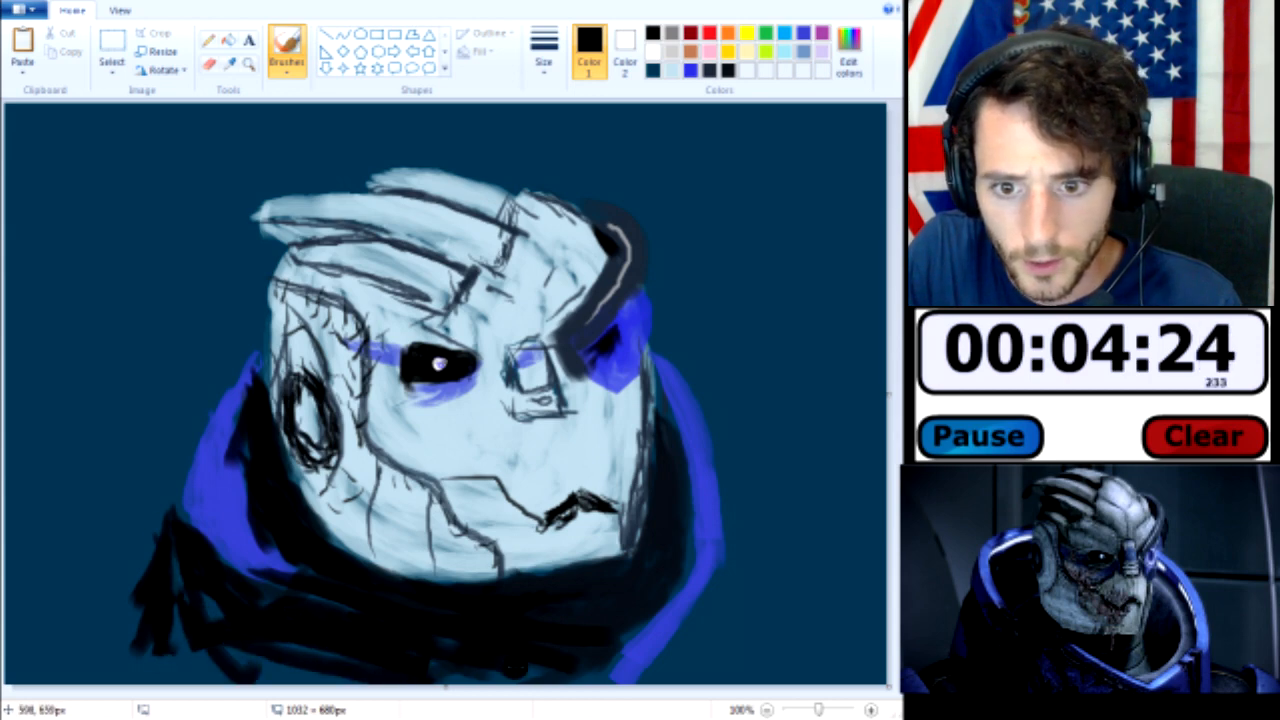
pyautogui.moveTo(440, 643); pyautogui.dragTo(588, 668)
pyautogui.moveTo(432, 670)
pyautogui.mouseDown()
pyautogui.moveTo(575, 653)
pyautogui.moveTo(374, 682)
pyautogui.moveTo(274, 645)
pyautogui.moveTo(169, 559)
pyautogui.moveTo(213, 612)
pyautogui.moveTo(162, 656)
pyautogui.moveTo(144, 647)
pyautogui.moveTo(284, 674)
pyautogui.mouseUp()
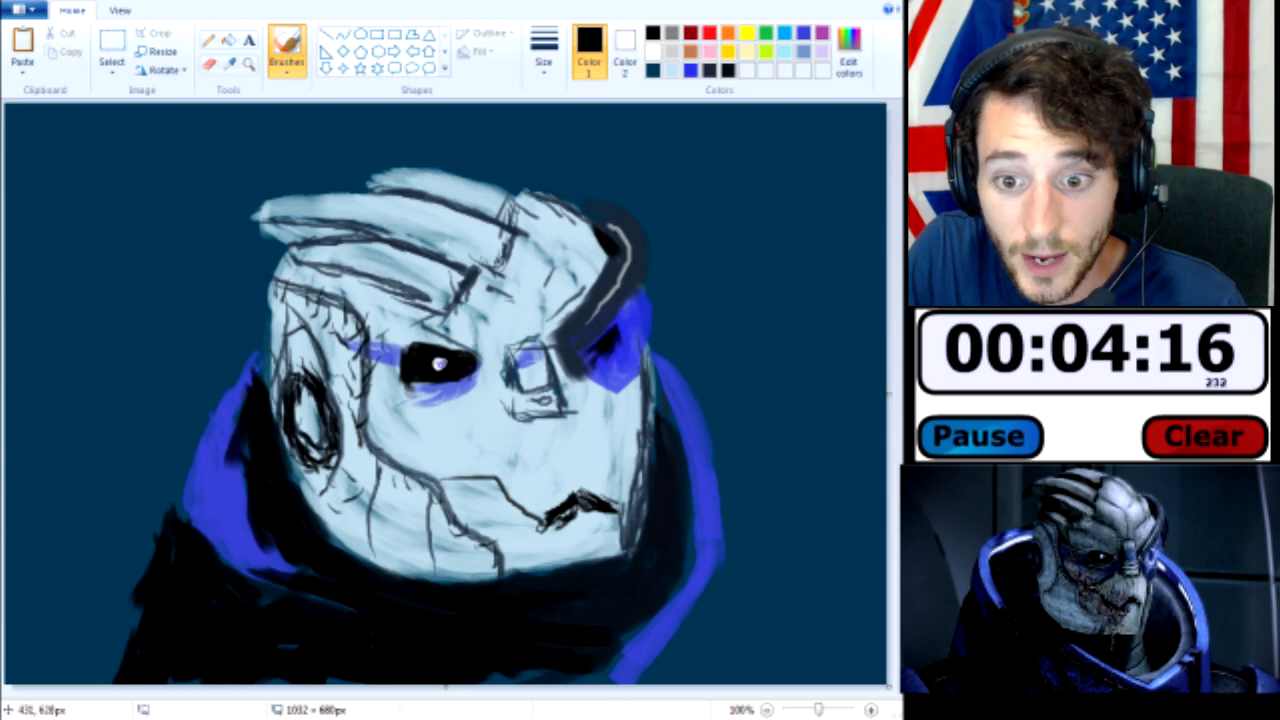
pyautogui.moveTo(373, 640); pyautogui.dragTo(403, 667)
pyautogui.moveTo(191, 618); pyautogui.dragTo(379, 598)
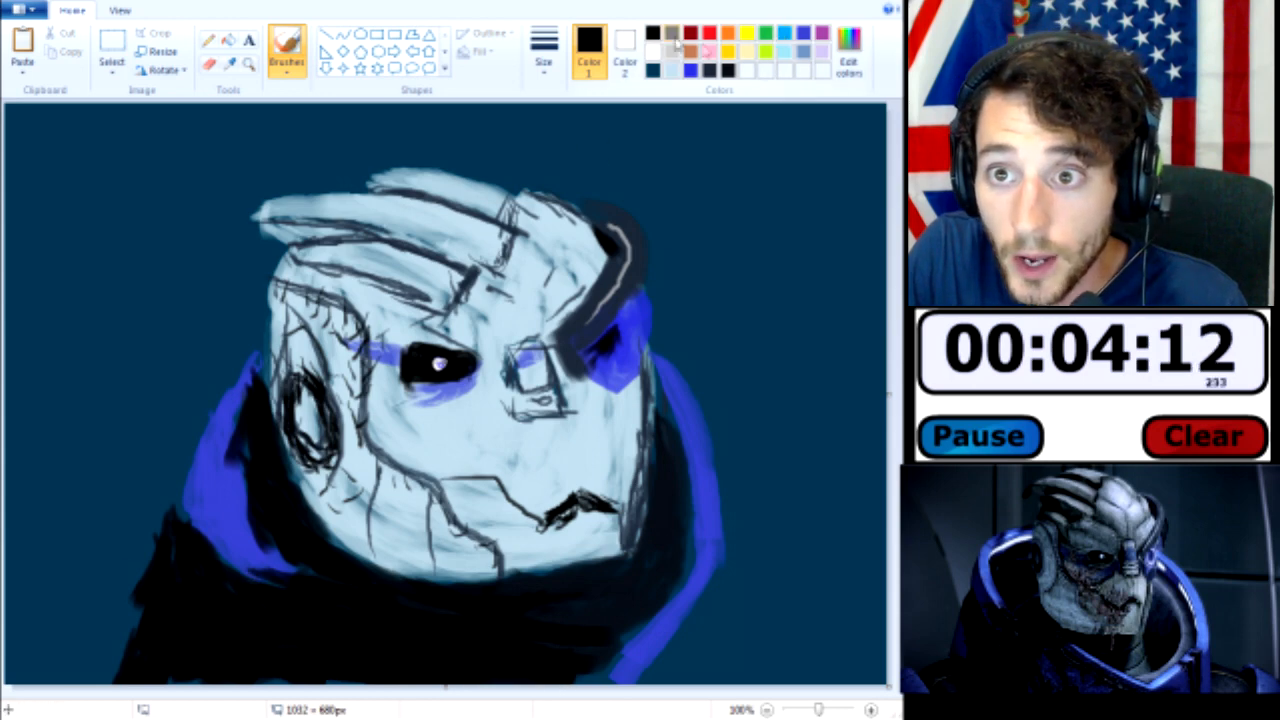
# - Paint the left shoulder plate in indigo in the canvas's lower-left corner
pyautogui.click(805, 33)
pyautogui.moveTo(122, 600)
pyautogui.mouseDown()
pyautogui.moveTo(145, 669)
pyautogui.moveTo(155, 666)
pyautogui.moveTo(155, 642)
pyautogui.moveTo(123, 599)
pyautogui.moveTo(70, 624)
pyautogui.moveTo(118, 609)
pyautogui.moveTo(78, 660)
pyautogui.mouseUp()
pyautogui.moveTo(122, 595)
pyautogui.mouseDown()
pyautogui.moveTo(72, 666)
pyautogui.moveTo(16, 691)
pyautogui.moveTo(108, 626)
pyautogui.moveTo(103, 591)
pyautogui.moveTo(64, 691)
pyautogui.moveTo(18, 601)
pyautogui.moveTo(76, 590)
pyautogui.mouseUp()
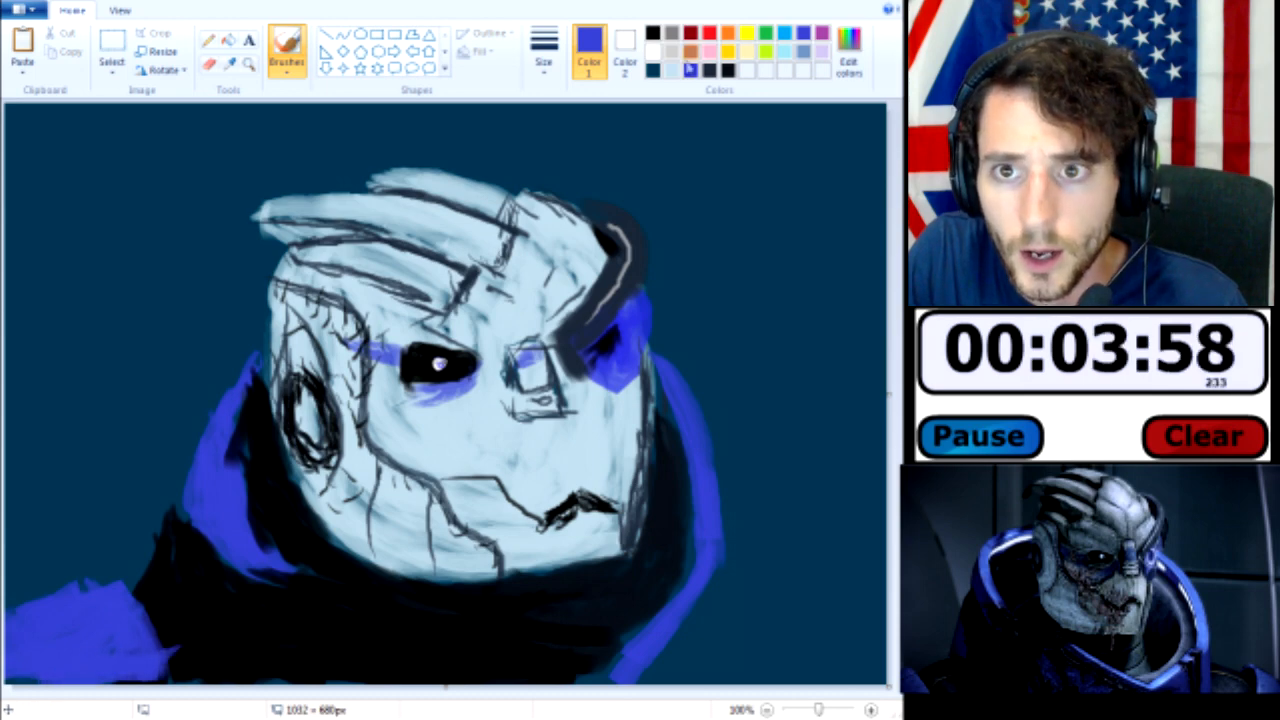
# - Outline the right shoulder beside the lower end of the right collar band and fill it in black
pyautogui.click(652, 33)
pyautogui.moveTo(706, 605); pyautogui.dragTo(814, 605)
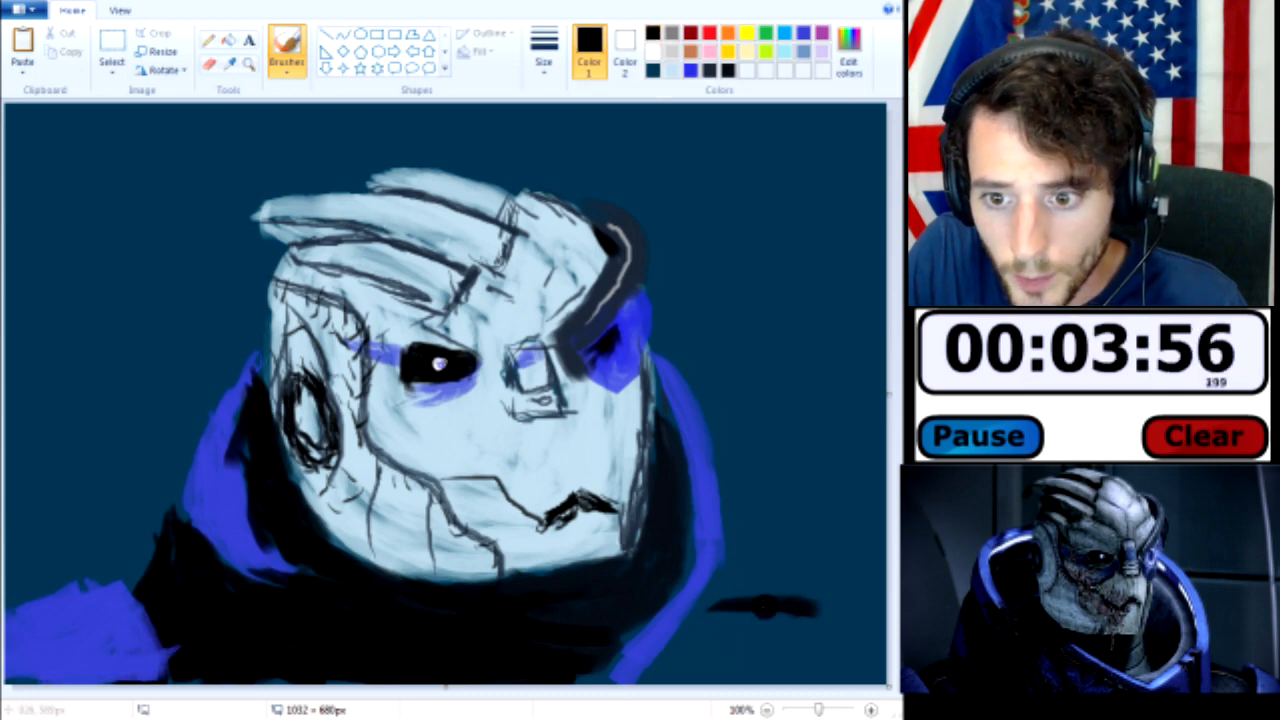
pyautogui.moveTo(702, 605); pyautogui.dragTo(644, 688)
pyautogui.moveTo(734, 622)
pyautogui.mouseDown()
pyautogui.moveTo(789, 640)
pyautogui.moveTo(797, 601)
pyautogui.moveTo(806, 669)
pyautogui.moveTo(808, 626)
pyautogui.moveTo(835, 661)
pyautogui.moveTo(692, 668)
pyautogui.moveTo(680, 652)
pyautogui.moveTo(689, 661)
pyautogui.mouseUp()
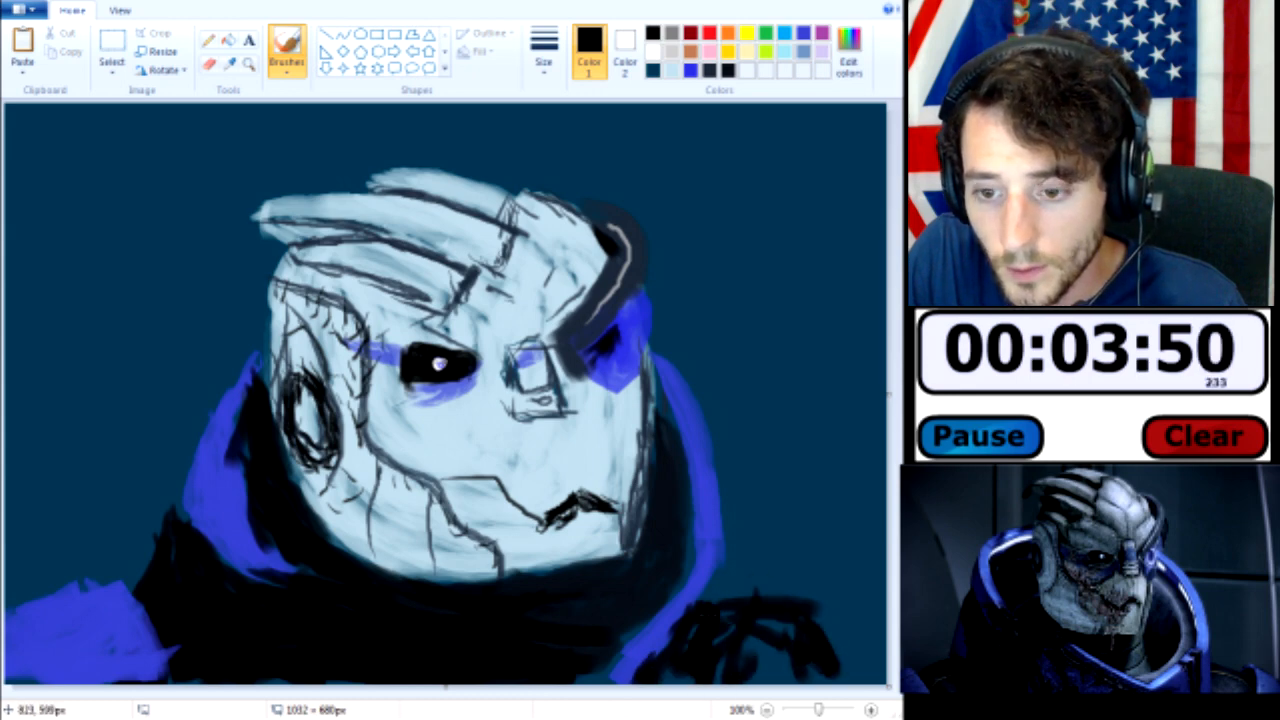
pyautogui.moveTo(766, 620); pyautogui.dragTo(669, 648)
pyautogui.moveTo(797, 639); pyautogui.dragTo(773, 678)
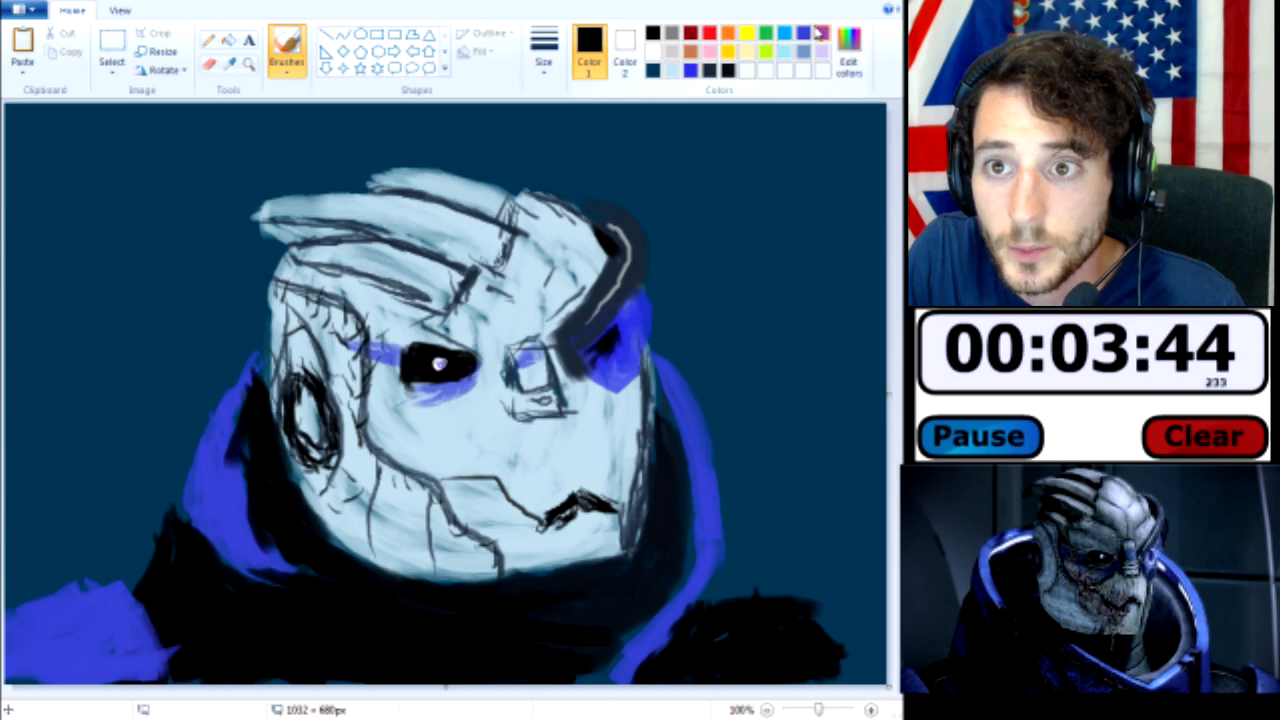
# - Paint the right shoulder plate in indigo in the canvas's lower-right corner
pyautogui.moveTo(818, 600)
pyautogui.mouseDown()
pyautogui.moveTo(858, 698)
pyautogui.moveTo(878, 628)
pyautogui.mouseUp()
pyautogui.moveTo(822, 584)
pyautogui.mouseDown()
pyautogui.moveTo(864, 616)
pyautogui.moveTo(882, 655)
pyautogui.moveTo(882, 634)
pyautogui.mouseUp()
pyautogui.moveTo(812, 586); pyautogui.dragTo(882, 592)
pyautogui.moveTo(842, 586)
pyautogui.mouseDown()
pyautogui.moveTo(873, 626)
pyautogui.moveTo(874, 677)
pyautogui.mouseUp()
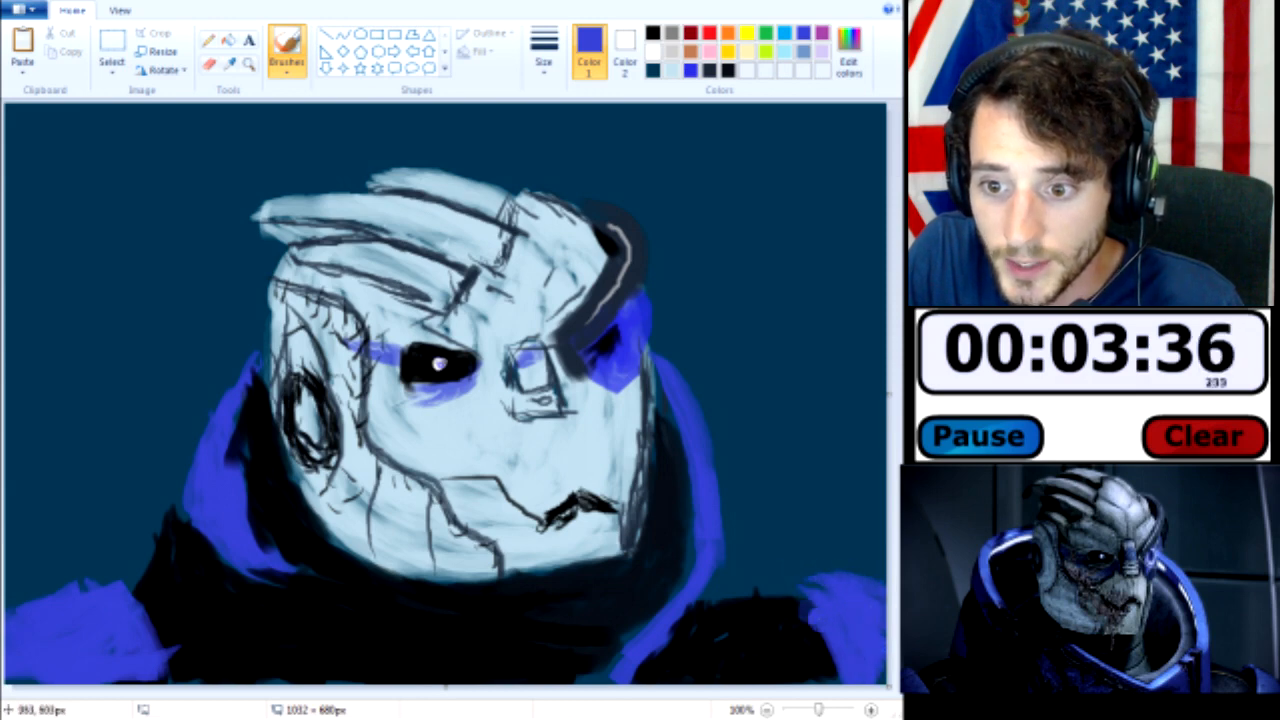
pyautogui.moveTo(806, 586); pyautogui.dragTo(840, 578)
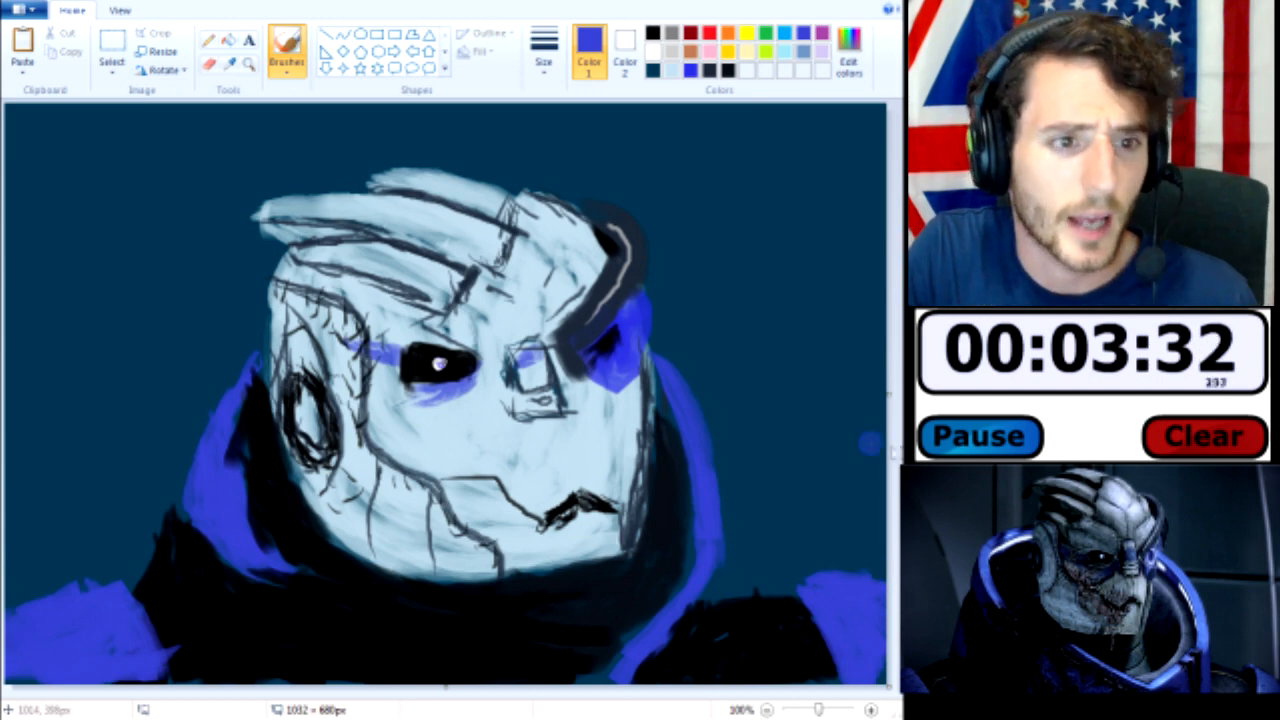
# - Add black shading strokes to the chest and the lower end of the right collar band
pyautogui.click(671, 33)
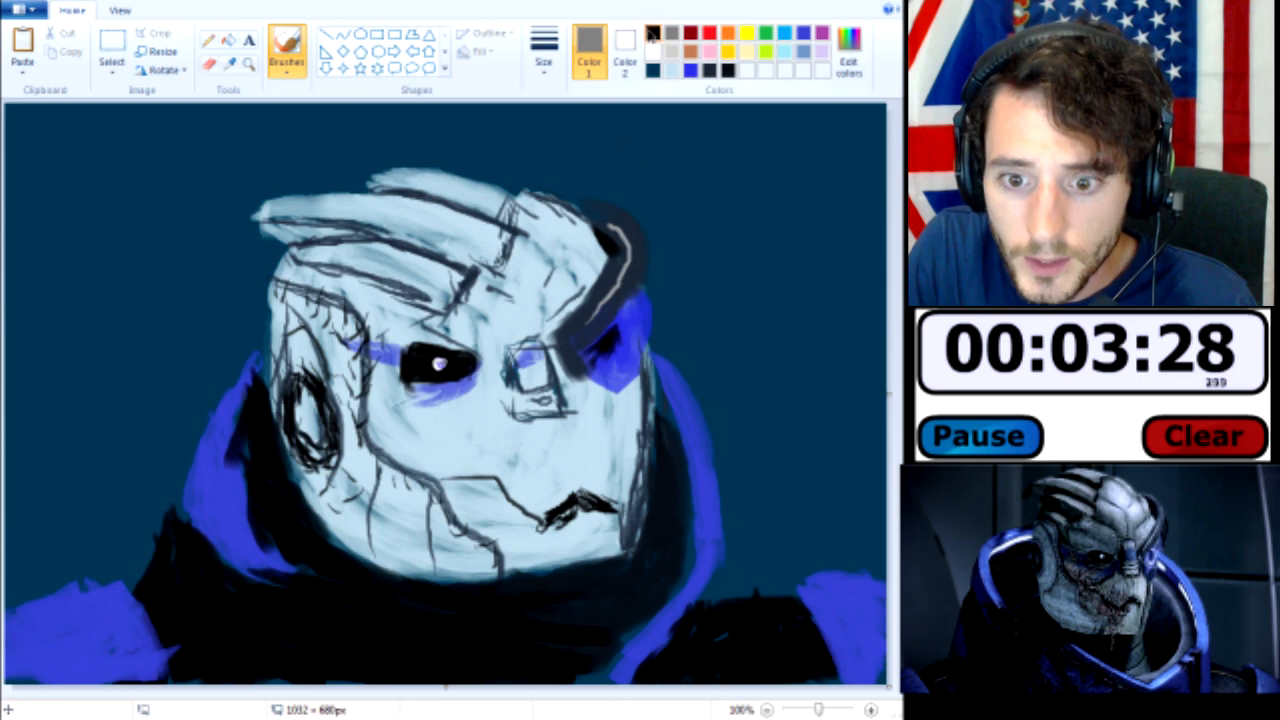
pyautogui.click(653, 33)
pyautogui.moveTo(545, 610)
pyautogui.mouseDown()
pyautogui.moveTo(592, 568)
pyautogui.moveTo(618, 668)
pyautogui.moveTo(555, 681)
pyautogui.mouseUp()
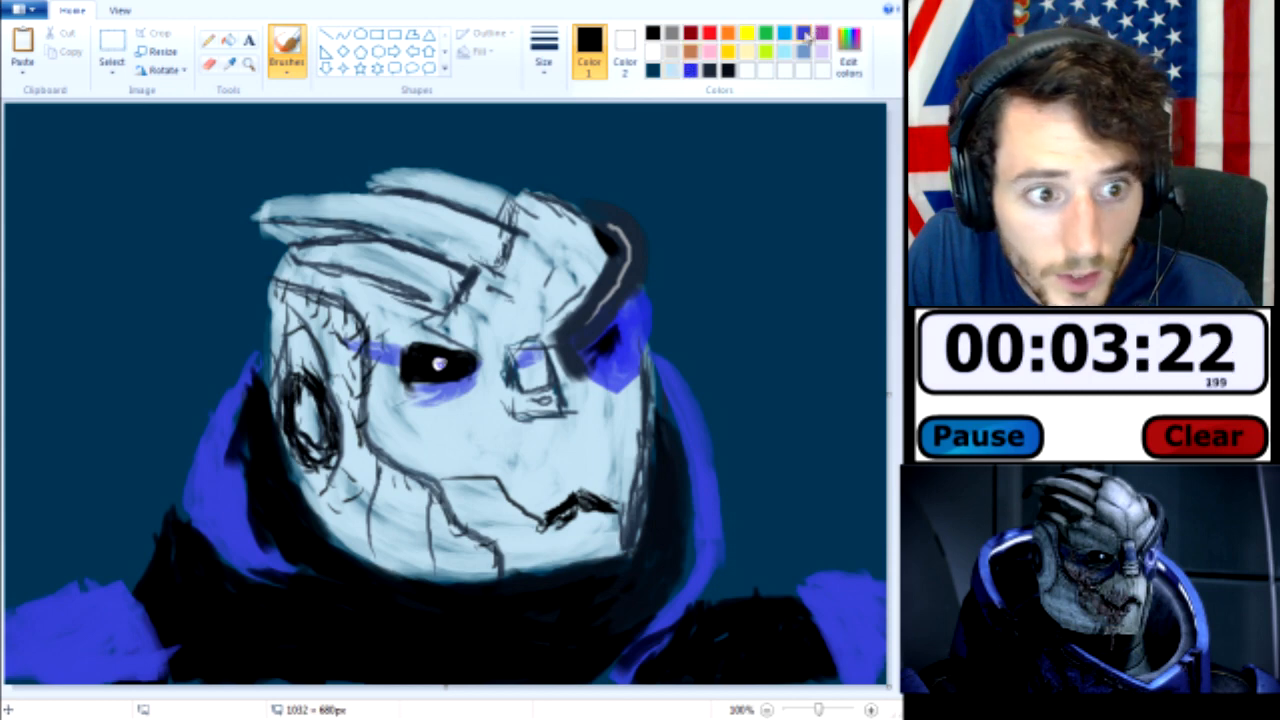
# - Paint an indigo armour panel across the lower chest and indigo streaks along the inner left shoulder
pyautogui.click(808, 33)
pyautogui.moveTo(590, 675)
pyautogui.mouseDown()
pyautogui.moveTo(336, 645)
pyautogui.moveTo(398, 678)
pyautogui.moveTo(421, 669)
pyautogui.moveTo(405, 648)
pyautogui.moveTo(560, 674)
pyautogui.moveTo(420, 656)
pyautogui.mouseUp()
pyautogui.moveTo(328, 638)
pyautogui.mouseDown()
pyautogui.moveTo(500, 680)
pyautogui.moveTo(440, 628)
pyautogui.moveTo(375, 605)
pyautogui.moveTo(320, 615)
pyautogui.moveTo(447, 671)
pyautogui.mouseUp()
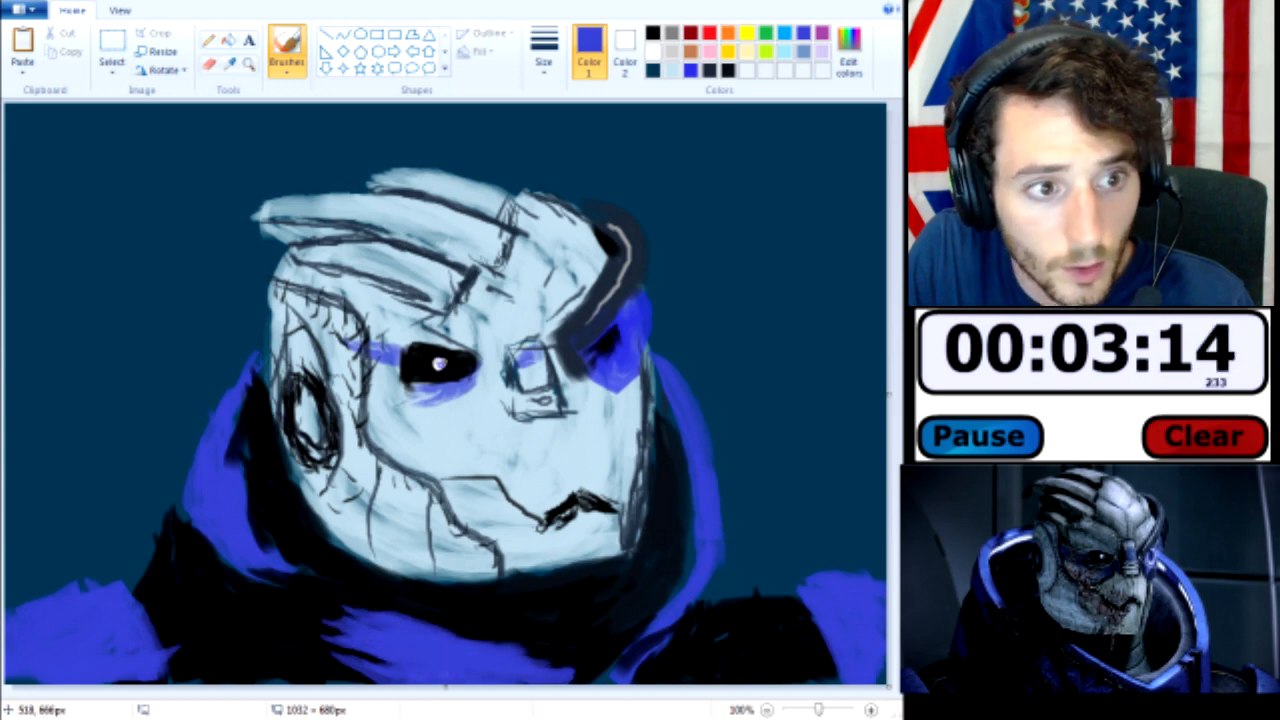
pyautogui.moveTo(151, 569)
pyautogui.mouseDown()
pyautogui.moveTo(158, 580)
pyautogui.moveTo(156, 534)
pyautogui.moveTo(210, 618)
pyautogui.mouseUp()
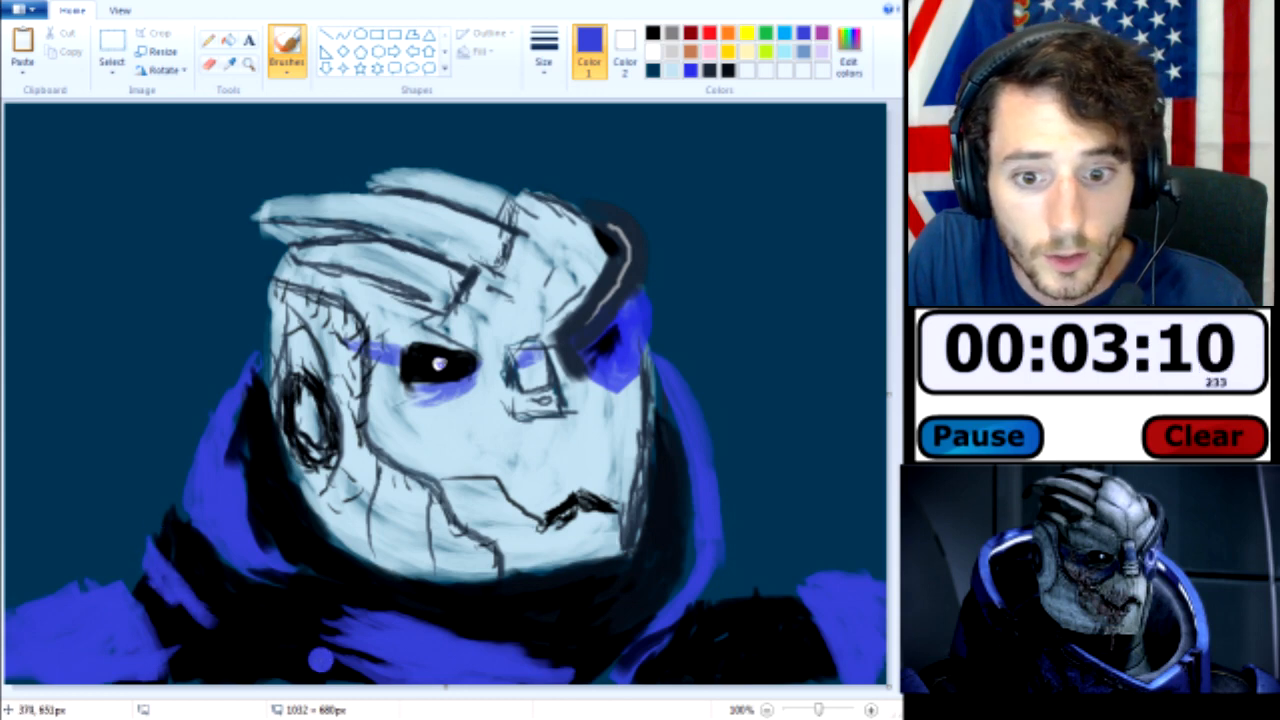
pyautogui.moveTo(321, 651); pyautogui.dragTo(345, 681)
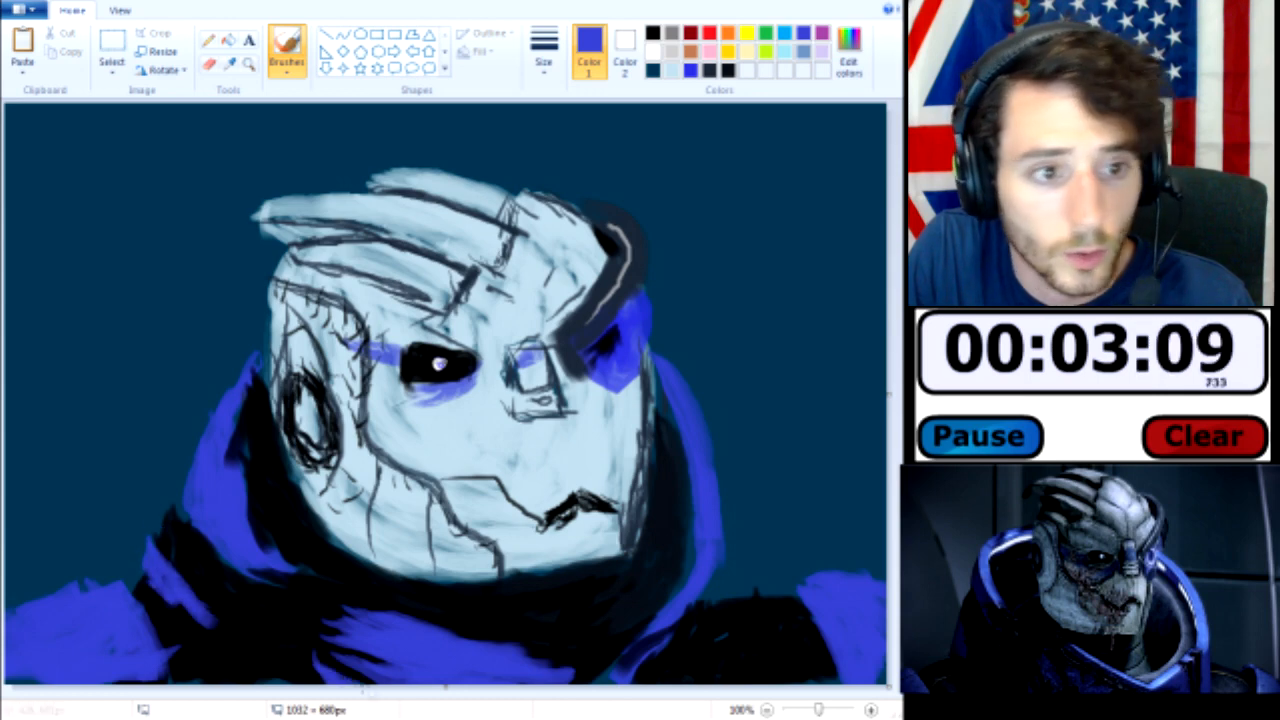
# - With a thin brush, draw fine grey fold lines on the neck below the jaw and mix a darker grey for them
pyautogui.click(671, 33)
pyautogui.click(544, 52)
pyautogui.click(554, 101)
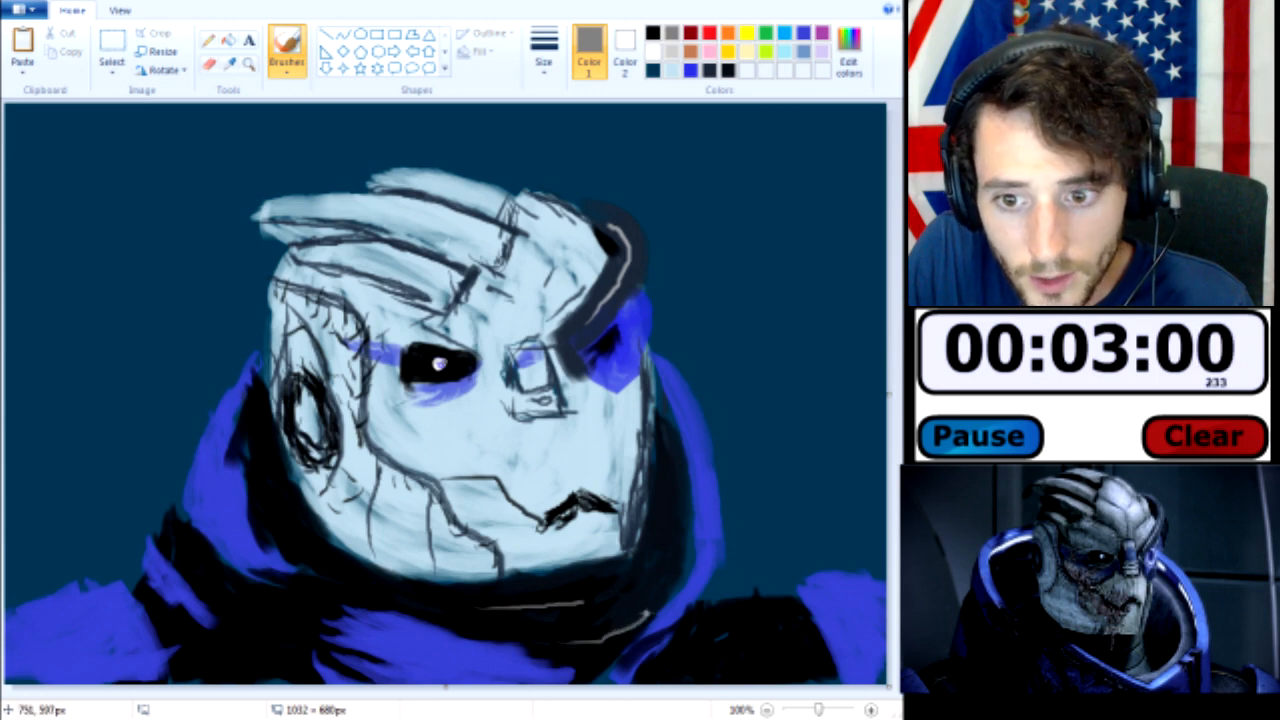
pyautogui.click(847, 58)
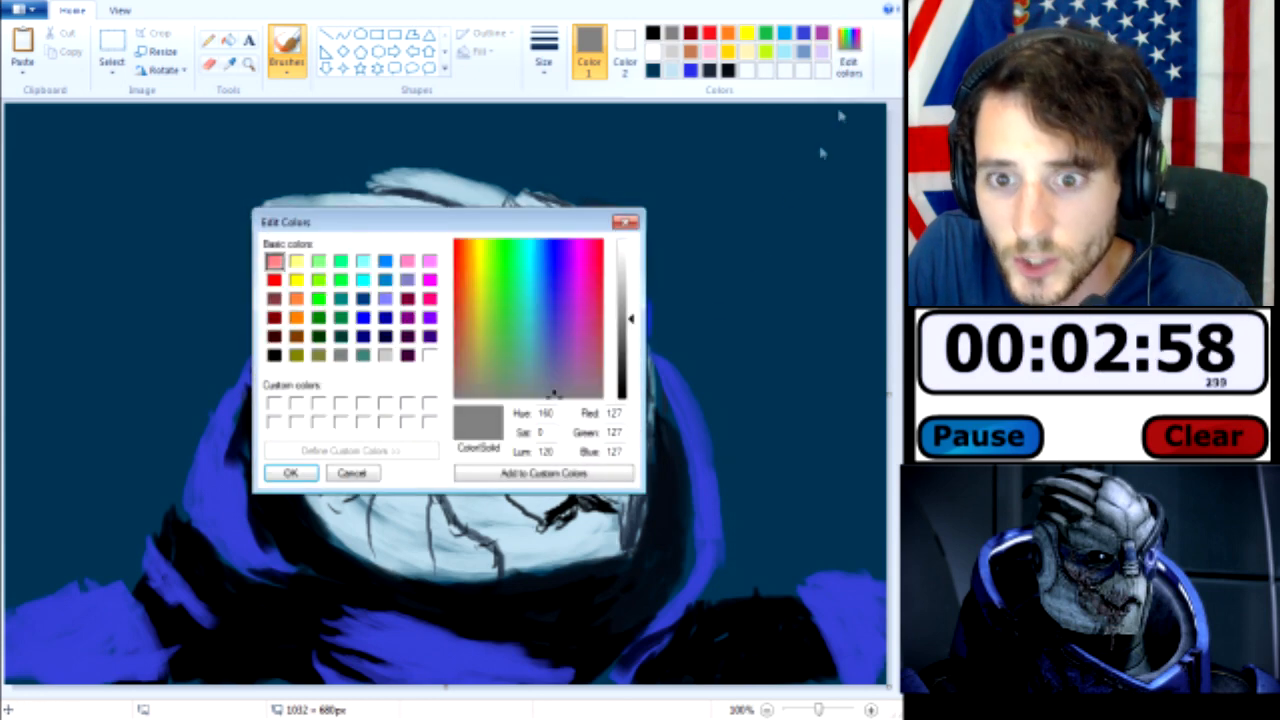
pyautogui.moveTo(626, 330); pyautogui.dragTo(629, 389)
pyautogui.click(290, 473)
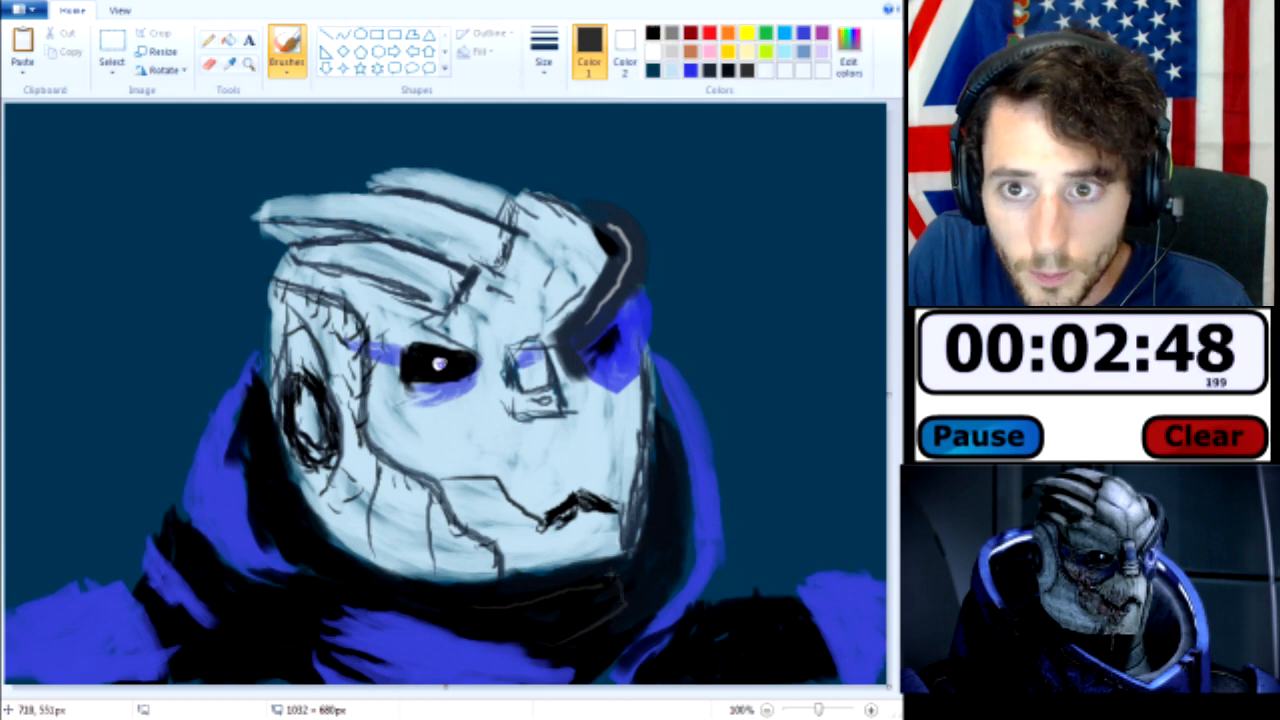
# - Outline the rear tips of the head crests in thin black and darken the gap between them
pyautogui.click(652, 35)
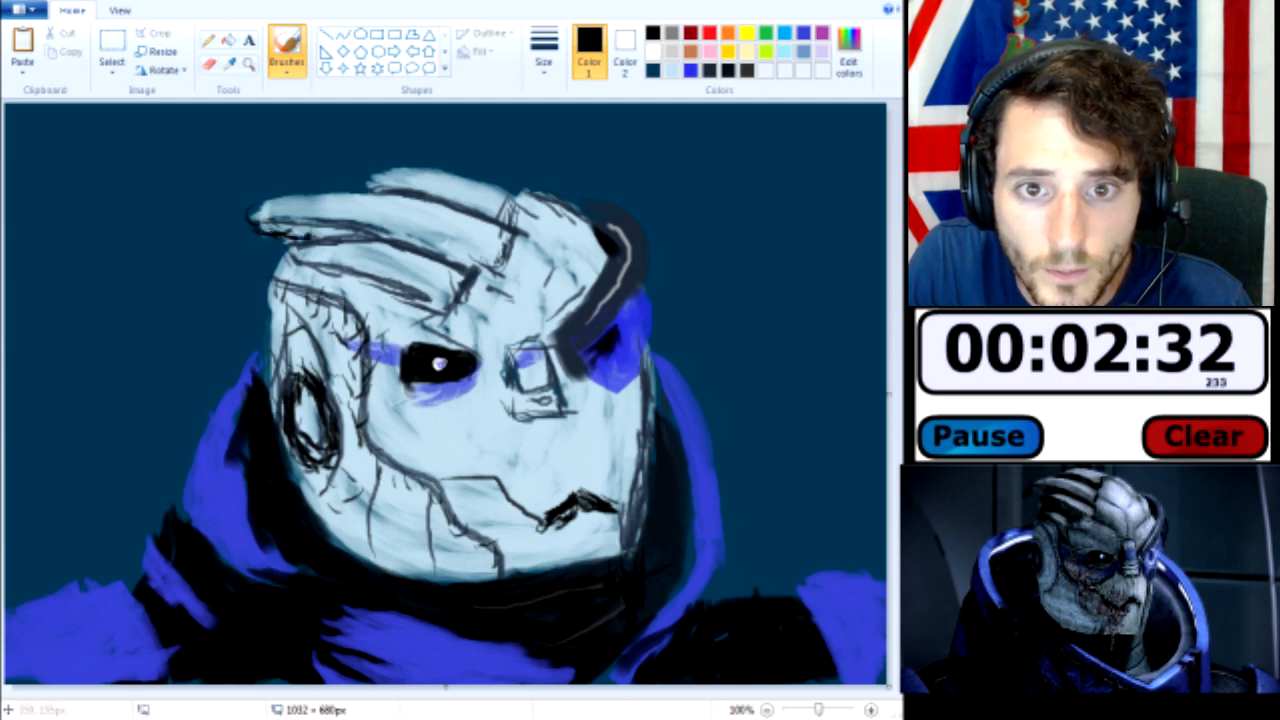
pyautogui.moveTo(268, 292)
pyautogui.mouseDown()
pyautogui.moveTo(287, 258)
pyautogui.moveTo(318, 246)
pyautogui.moveTo(320, 257)
pyautogui.moveTo(289, 238)
pyautogui.mouseUp()
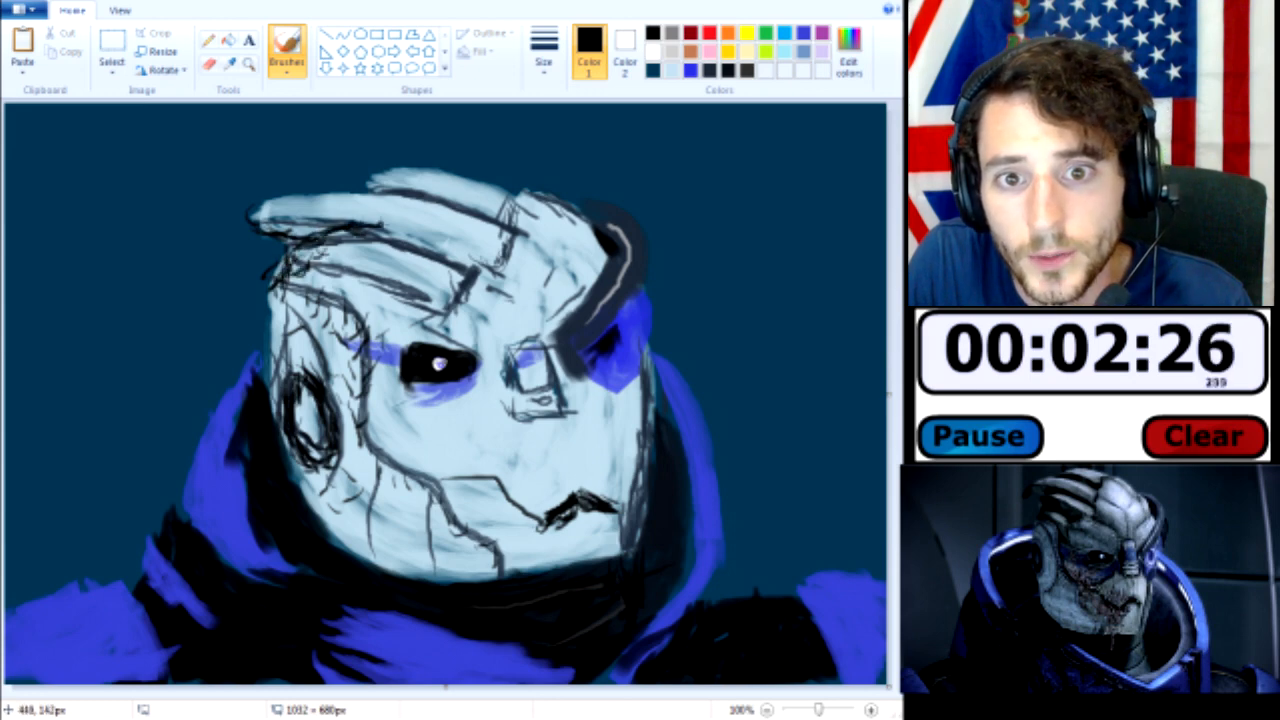
pyautogui.moveTo(297, 241); pyautogui.dragTo(375, 234)
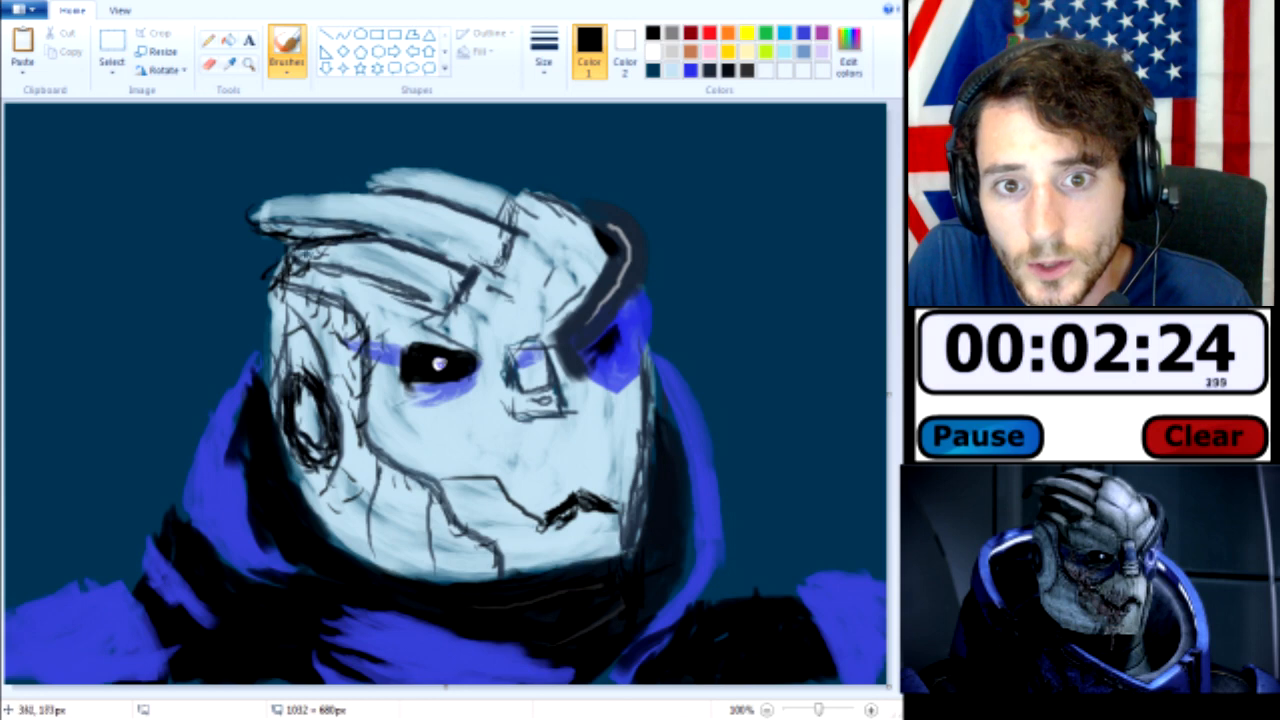
pyautogui.moveTo(276, 257); pyautogui.dragTo(259, 277)
pyautogui.moveTo(299, 236)
pyautogui.mouseDown()
pyautogui.moveTo(281, 270)
pyautogui.moveTo(357, 261)
pyautogui.moveTo(362, 281)
pyautogui.moveTo(264, 244)
pyautogui.moveTo(368, 235)
pyautogui.mouseUp()
# - Trace the upper contour of the crests and skull in black, from the rear tip over to the forehead
pyautogui.moveTo(365, 188)
pyautogui.mouseDown()
pyautogui.moveTo(418, 202)
pyautogui.moveTo(436, 160)
pyautogui.moveTo(529, 191)
pyautogui.mouseUp()
pyautogui.moveTo(394, 177); pyautogui.dragTo(262, 213)
pyautogui.moveTo(440, 160); pyautogui.dragTo(574, 209)
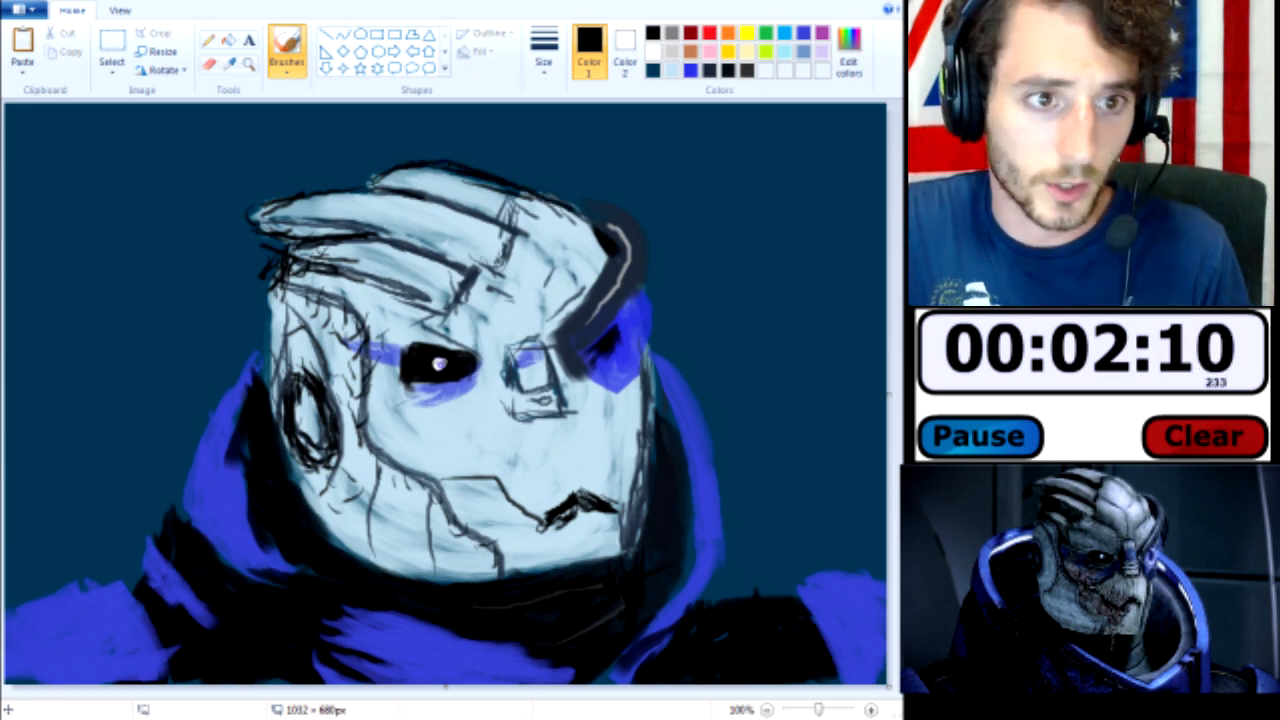
# - Add short dark slate creases on the forehead, and scratch thin maroon (RGB 72, 28, 49) scars across the cheek and jaw
pyautogui.click(709, 70)
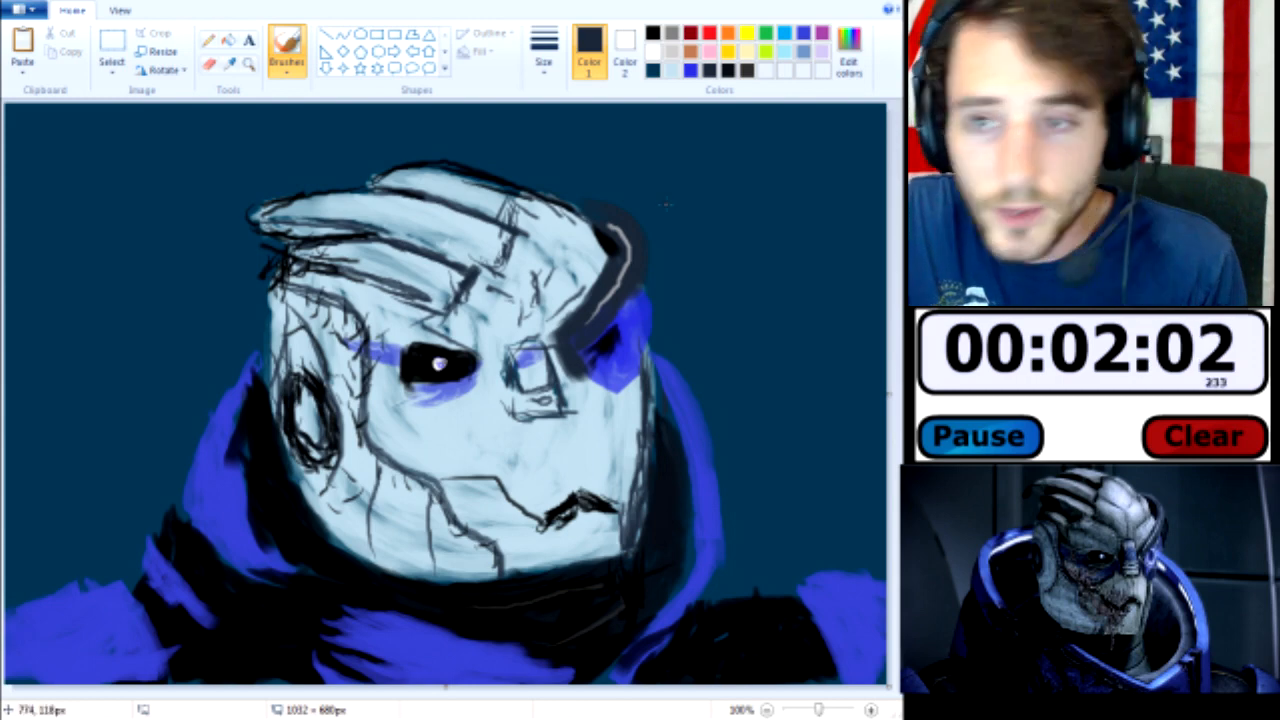
pyautogui.click(852, 66)
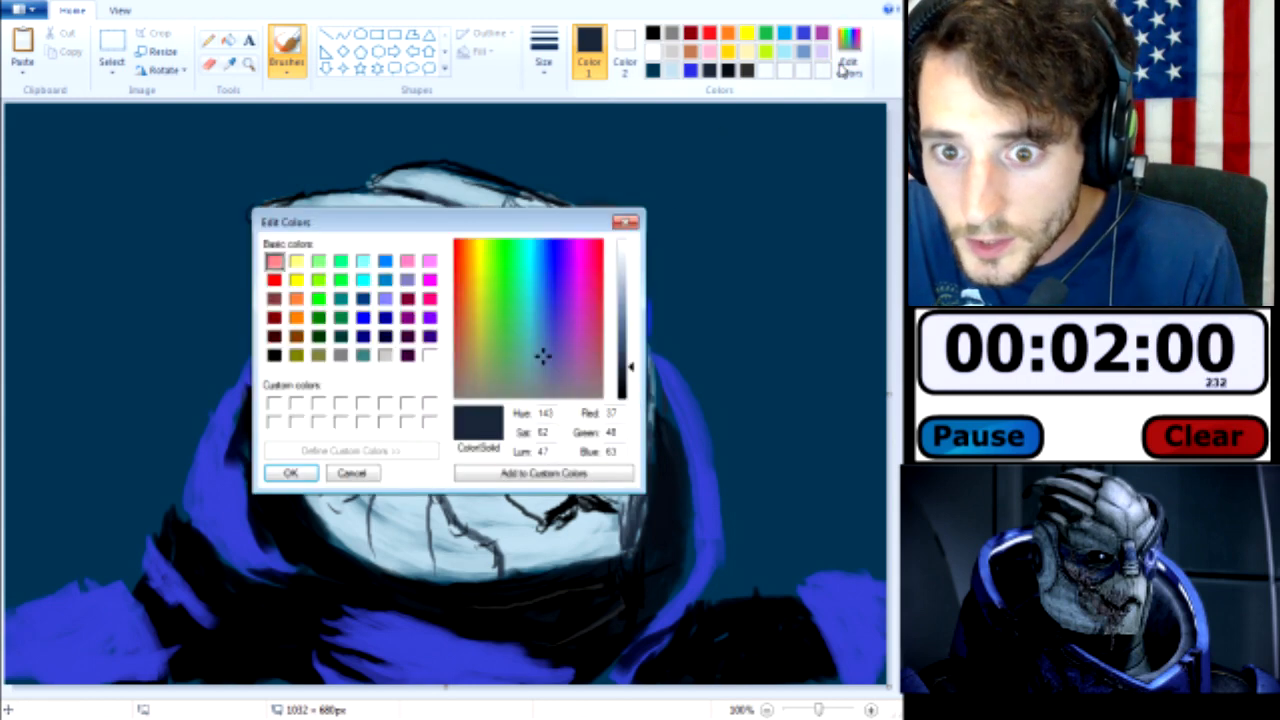
pyautogui.click(590, 333)
pyautogui.moveTo(590, 333); pyautogui.dragTo(594, 334)
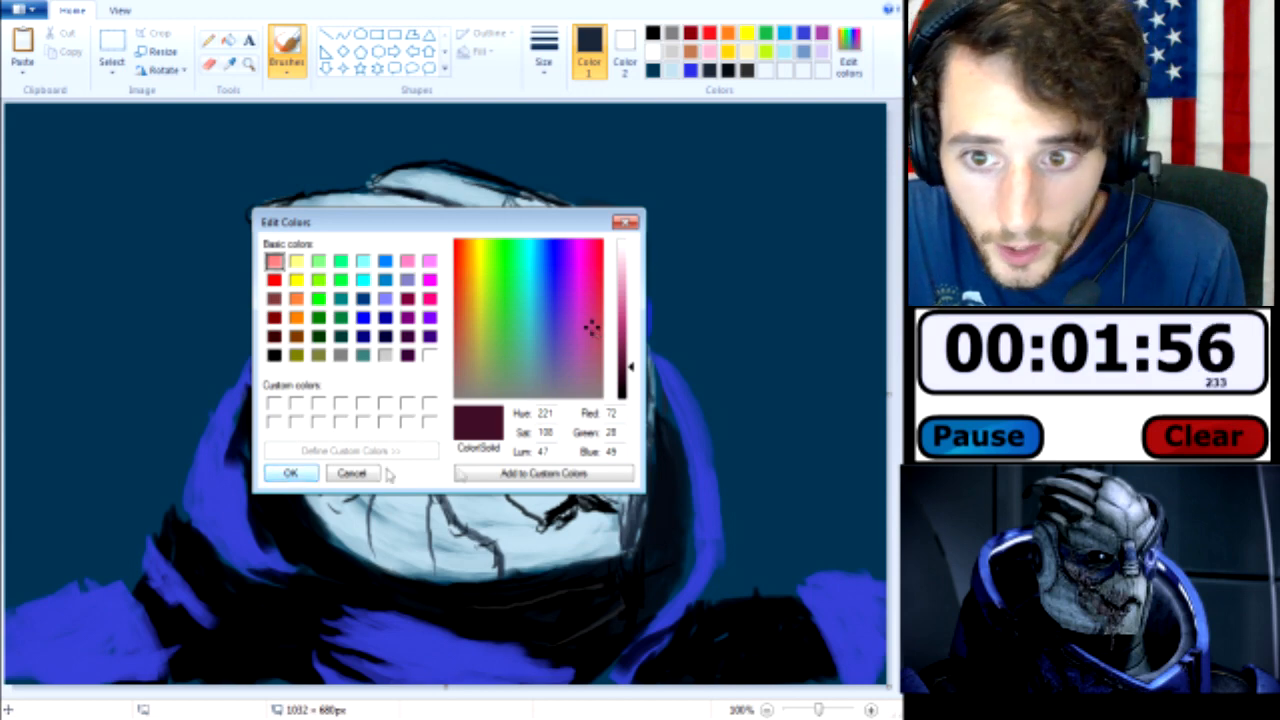
pyautogui.click(291, 473)
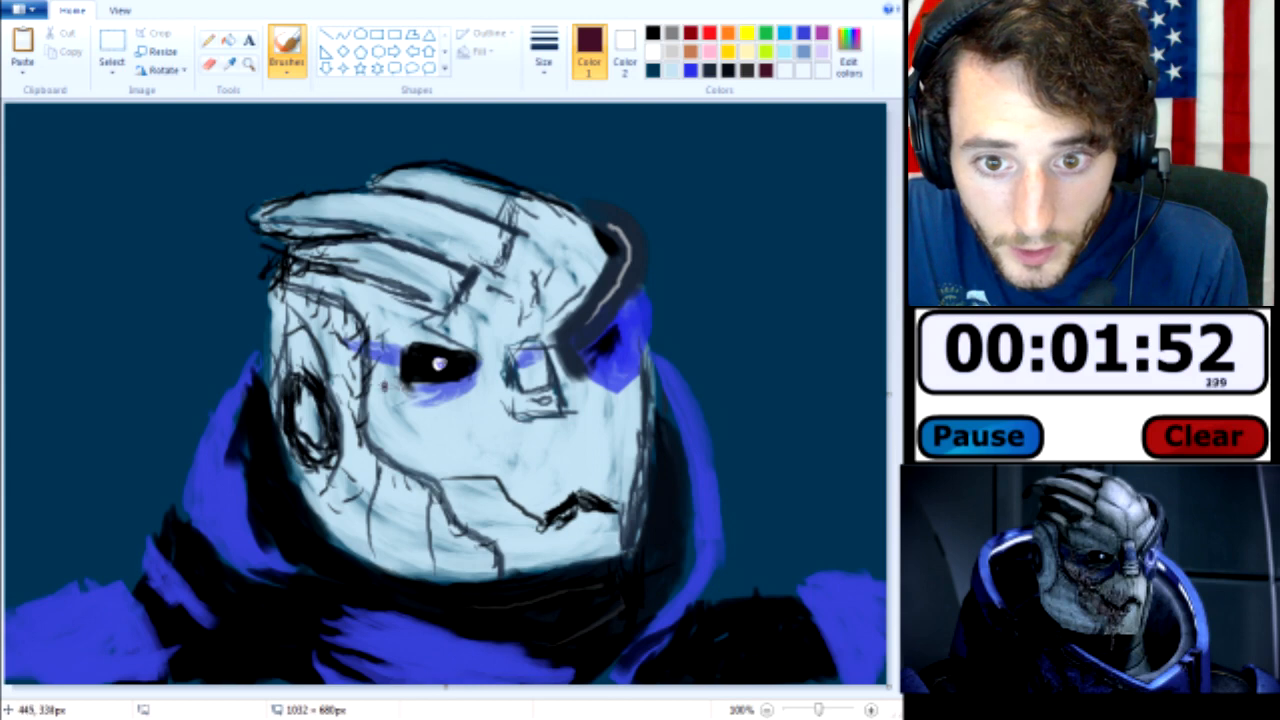
pyautogui.moveTo(386, 393)
pyautogui.mouseDown()
pyautogui.moveTo(422, 421)
pyautogui.moveTo(405, 415)
pyautogui.moveTo(439, 419)
pyautogui.moveTo(376, 421)
pyautogui.moveTo(439, 438)
pyautogui.moveTo(439, 458)
pyautogui.moveTo(424, 453)
pyautogui.moveTo(429, 438)
pyautogui.moveTo(424, 453)
pyautogui.moveTo(484, 451)
pyautogui.moveTo(459, 453)
pyautogui.moveTo(464, 498)
pyautogui.moveTo(507, 515)
pyautogui.moveTo(527, 564)
pyautogui.mouseUp()
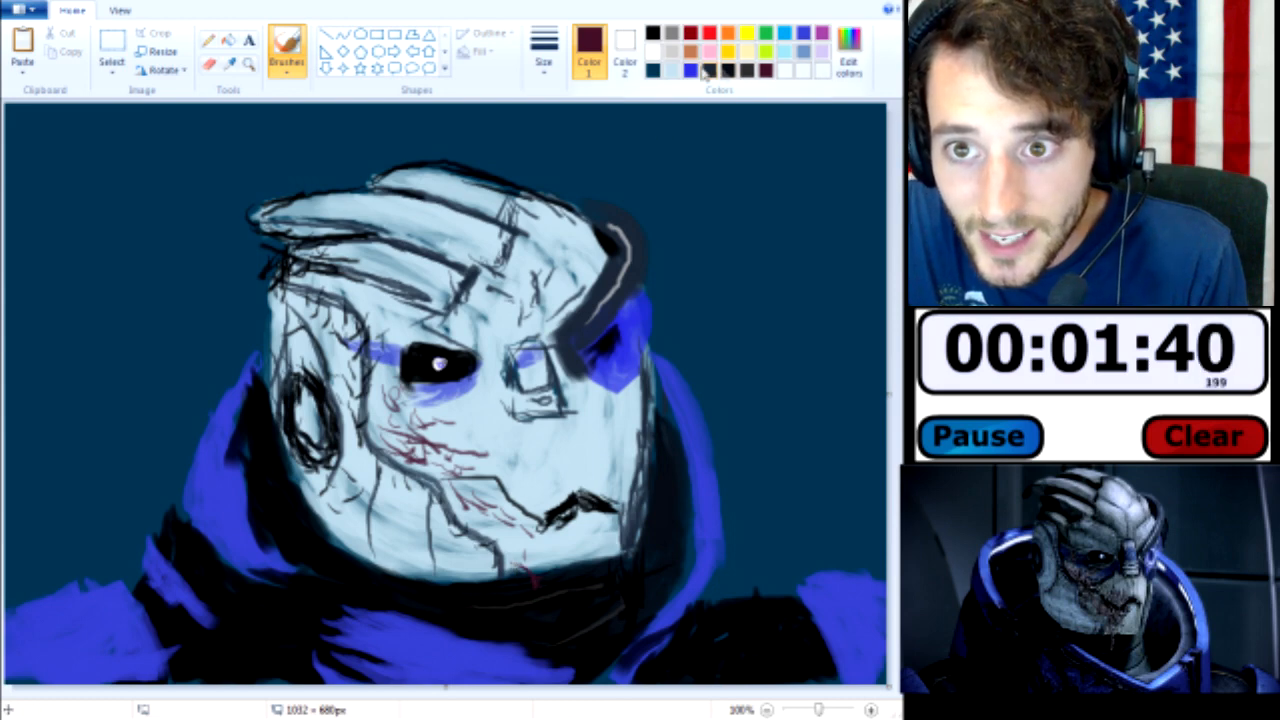
# - Paint a narrow pale blue strip running down from the jaw onto the neck and streak it with dark maroon
pyautogui.click(671, 70)
pyautogui.moveTo(521, 583); pyautogui.dragTo(529, 602)
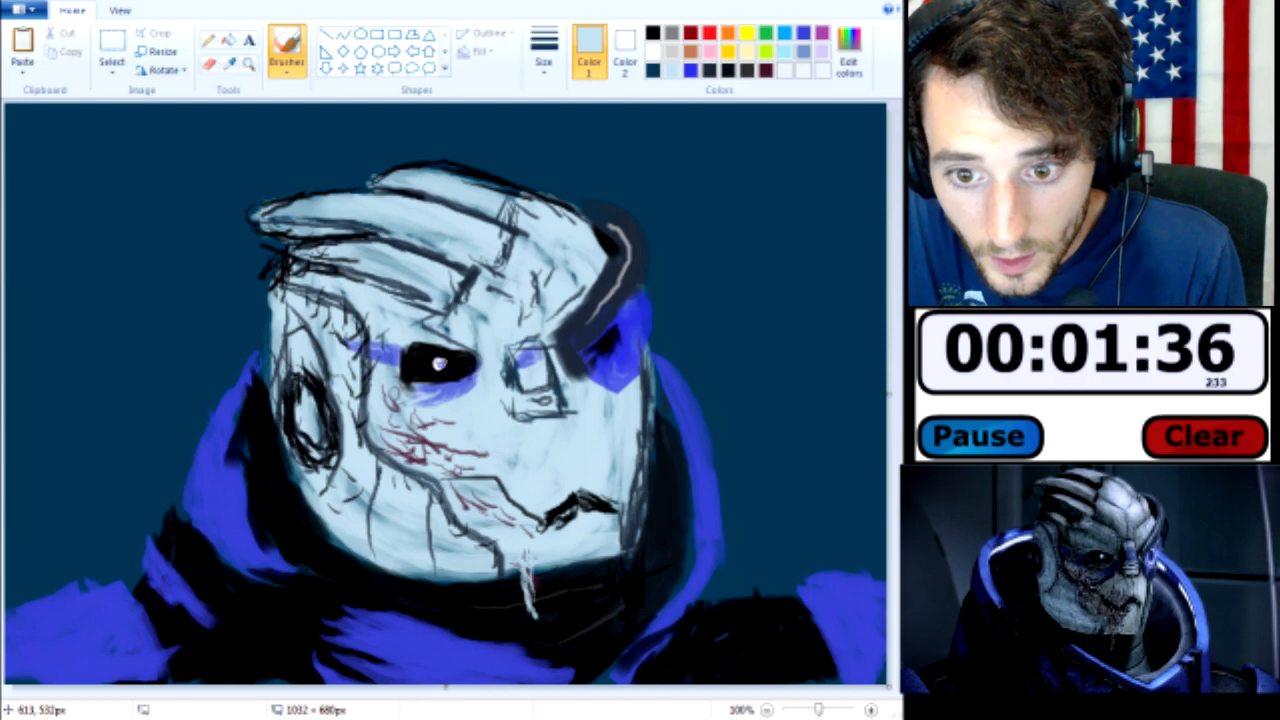
pyautogui.moveTo(528, 556); pyautogui.dragTo(540, 615)
pyautogui.click(765, 70)
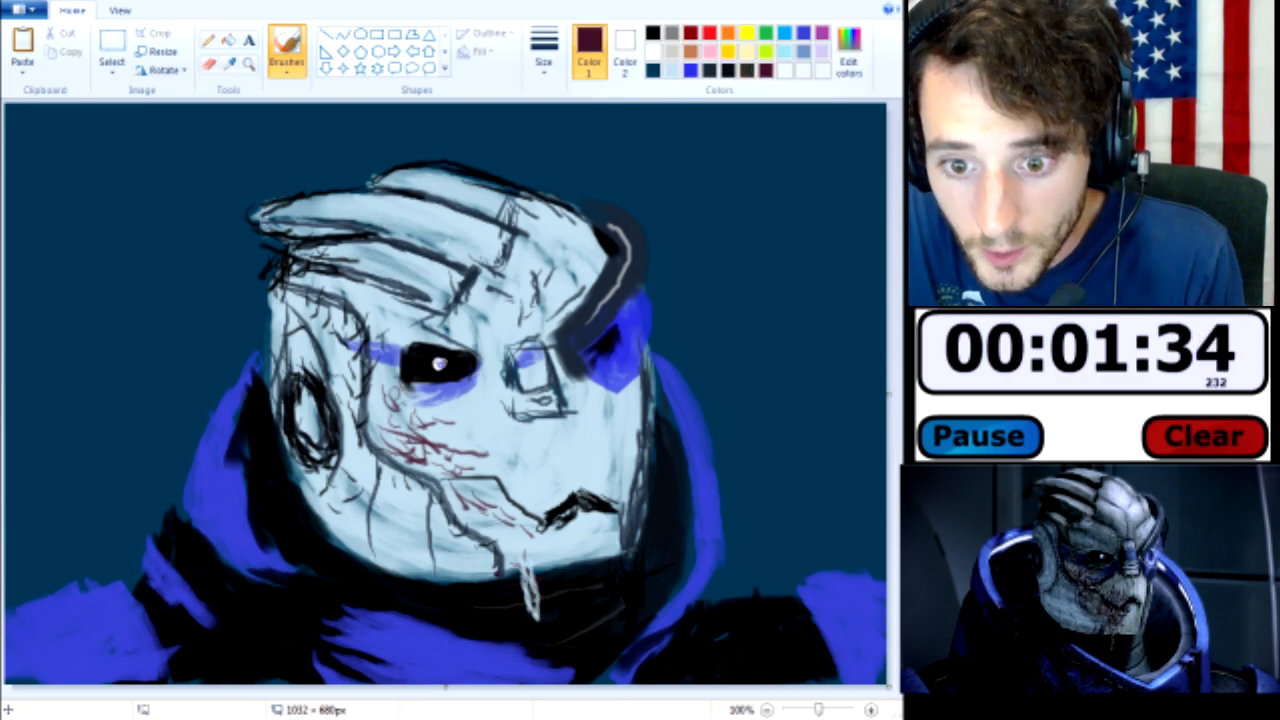
pyautogui.moveTo(532, 609)
pyautogui.mouseDown()
pyautogui.moveTo(541, 619)
pyautogui.moveTo(535, 595)
pyautogui.mouseUp()
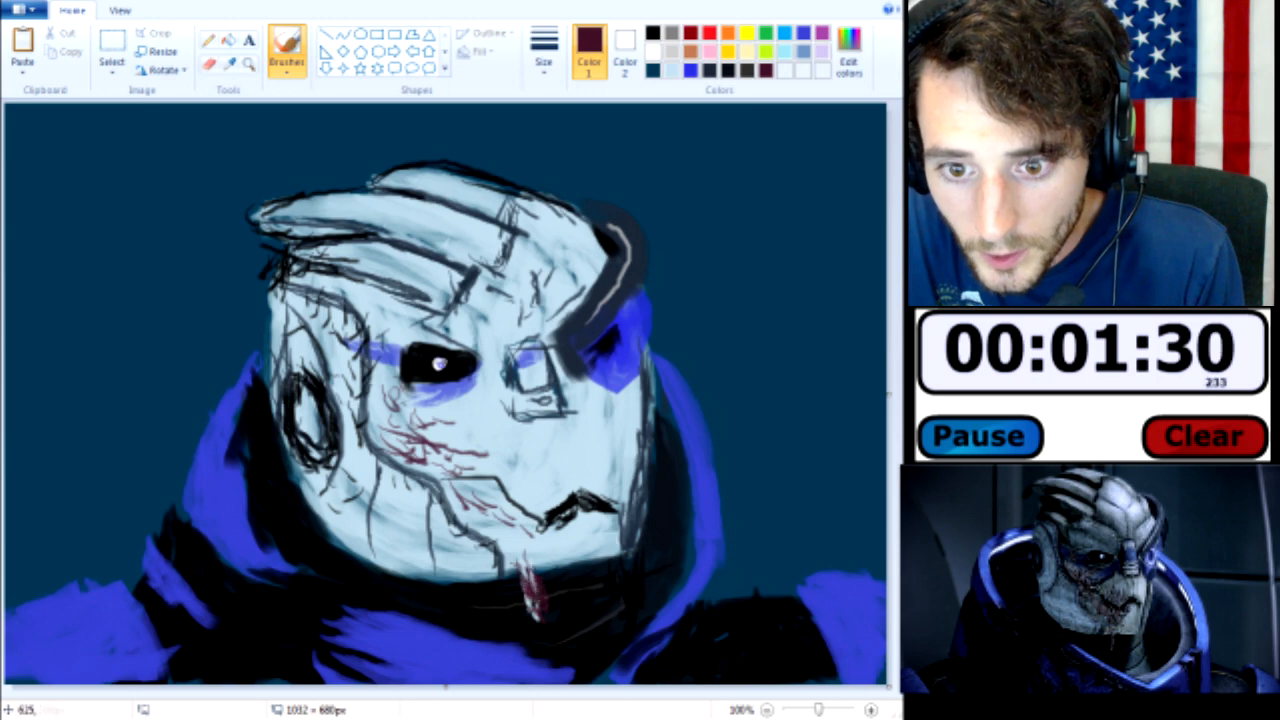
# - Extend the maroon scars along the jaw toward the neck strip and add small scratches above the near corner of the mouth
pyautogui.moveTo(517, 548); pyautogui.dragTo(522, 564)
pyautogui.moveTo(508, 520)
pyautogui.mouseDown()
pyautogui.moveTo(490, 487)
pyautogui.moveTo(525, 536)
pyautogui.mouseUp()
pyautogui.moveTo(532, 467)
pyautogui.mouseDown()
pyautogui.moveTo(530, 454)
pyautogui.moveTo(553, 473)
pyautogui.moveTo(545, 499)
pyautogui.moveTo(531, 480)
pyautogui.mouseUp()
pyautogui.hotkey('ctrl', 'z')
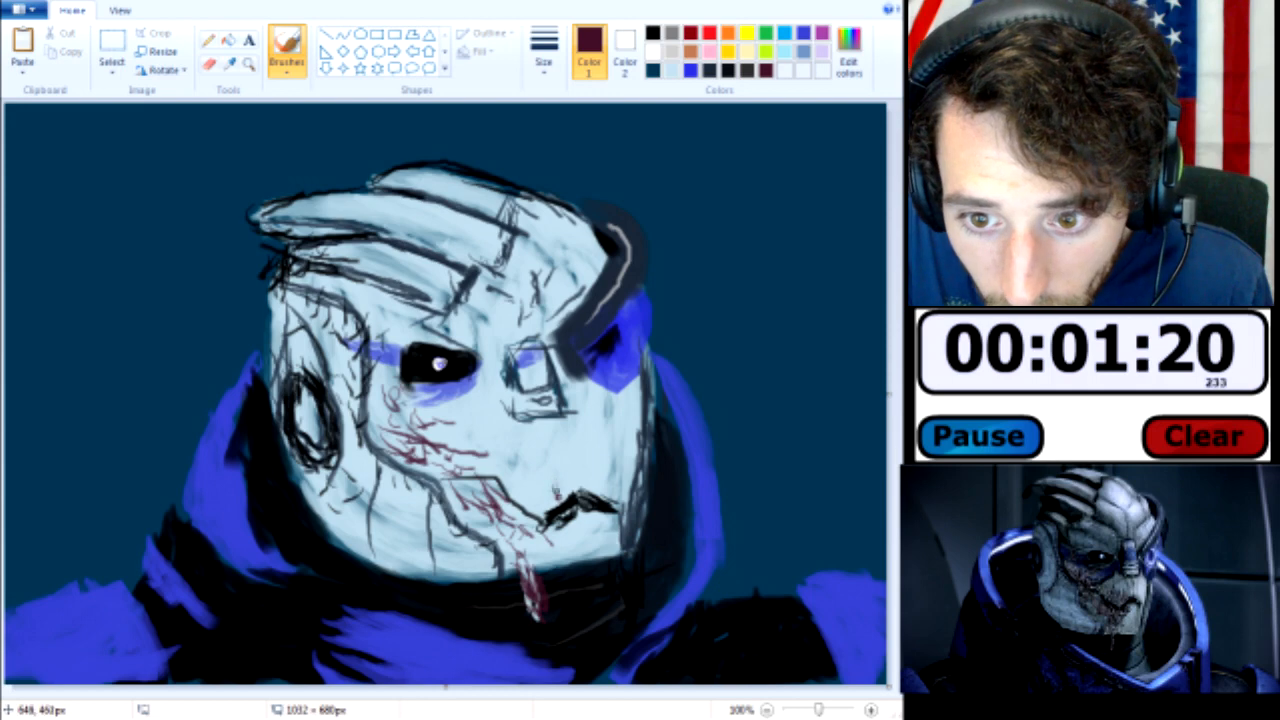
pyautogui.moveTo(558, 496); pyautogui.dragTo(553, 499)
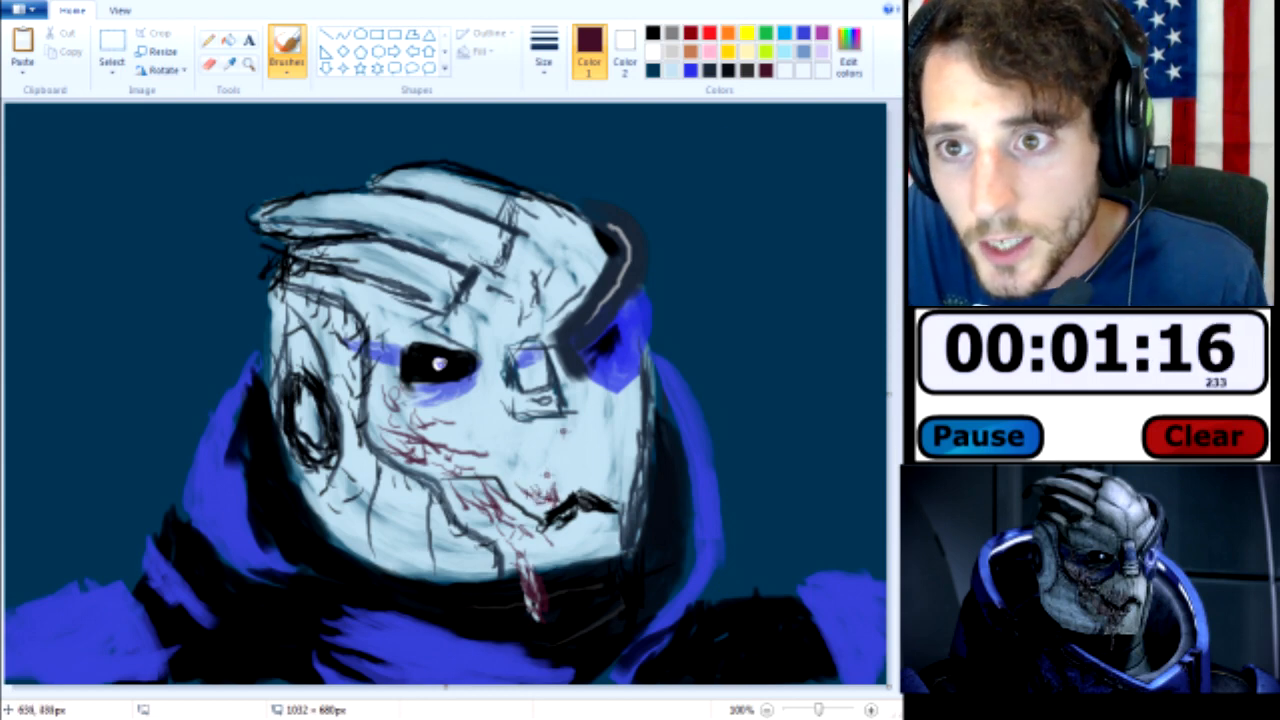
# - Draw thin dark slate creases above the mouth, on the cheek beside the nose and along the far side of the face
pyautogui.click(652, 70)
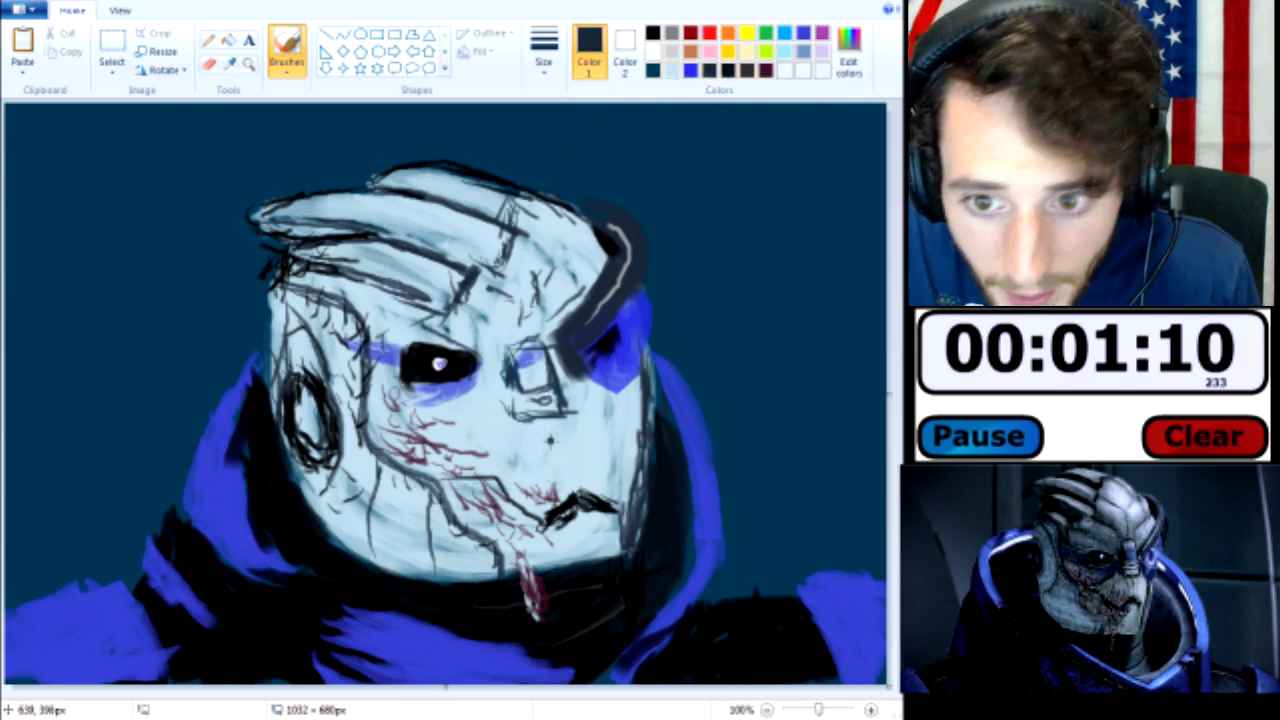
pyautogui.moveTo(575, 489); pyautogui.dragTo(558, 447)
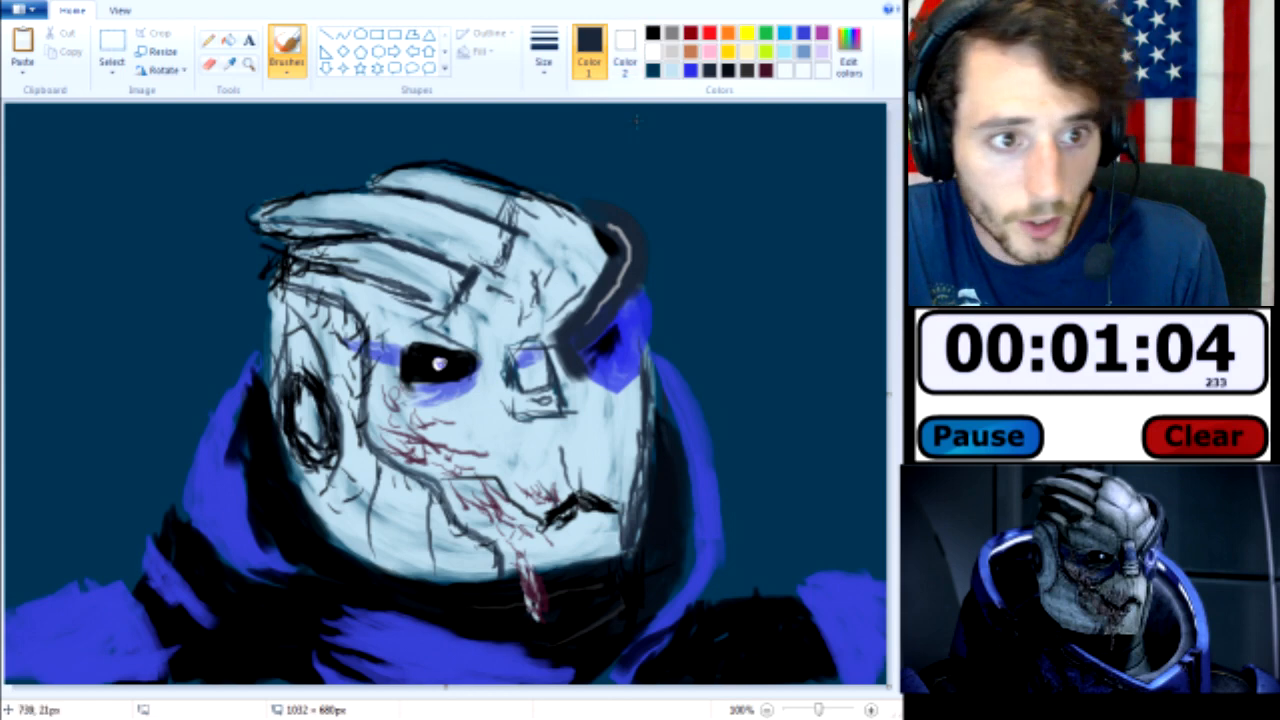
pyautogui.moveTo(486, 411); pyautogui.dragTo(459, 446)
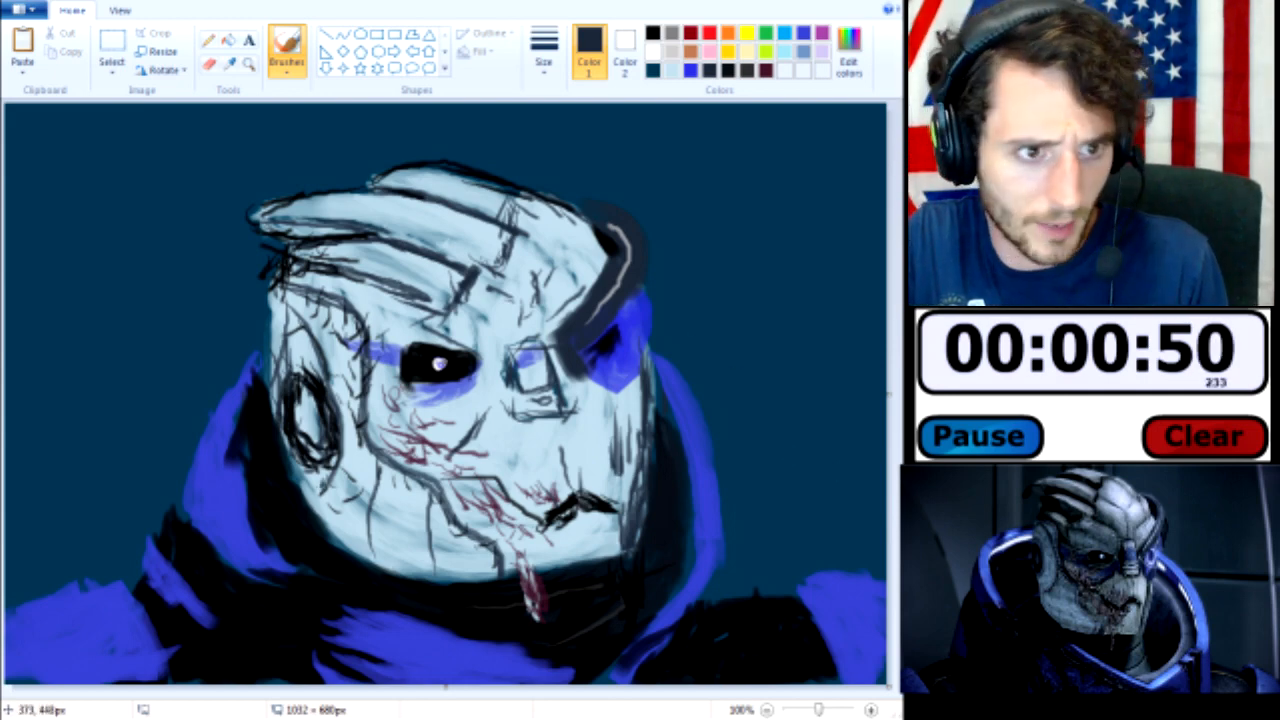
# - Break up the maroon scars with pale blue strokes and tidy the rear end of the lower crest in the same colour
pyautogui.click(673, 70)
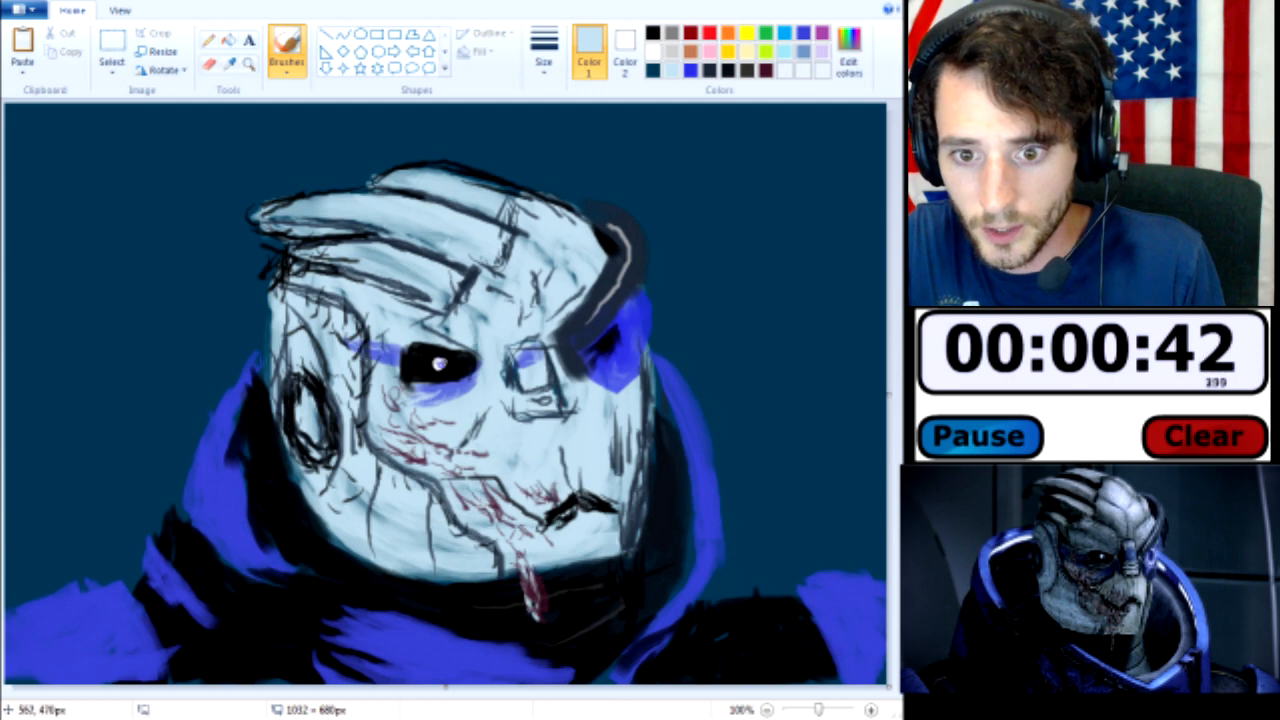
pyautogui.moveTo(528, 584)
pyautogui.mouseDown()
pyautogui.moveTo(530, 616)
pyautogui.moveTo(540, 610)
pyautogui.mouseUp()
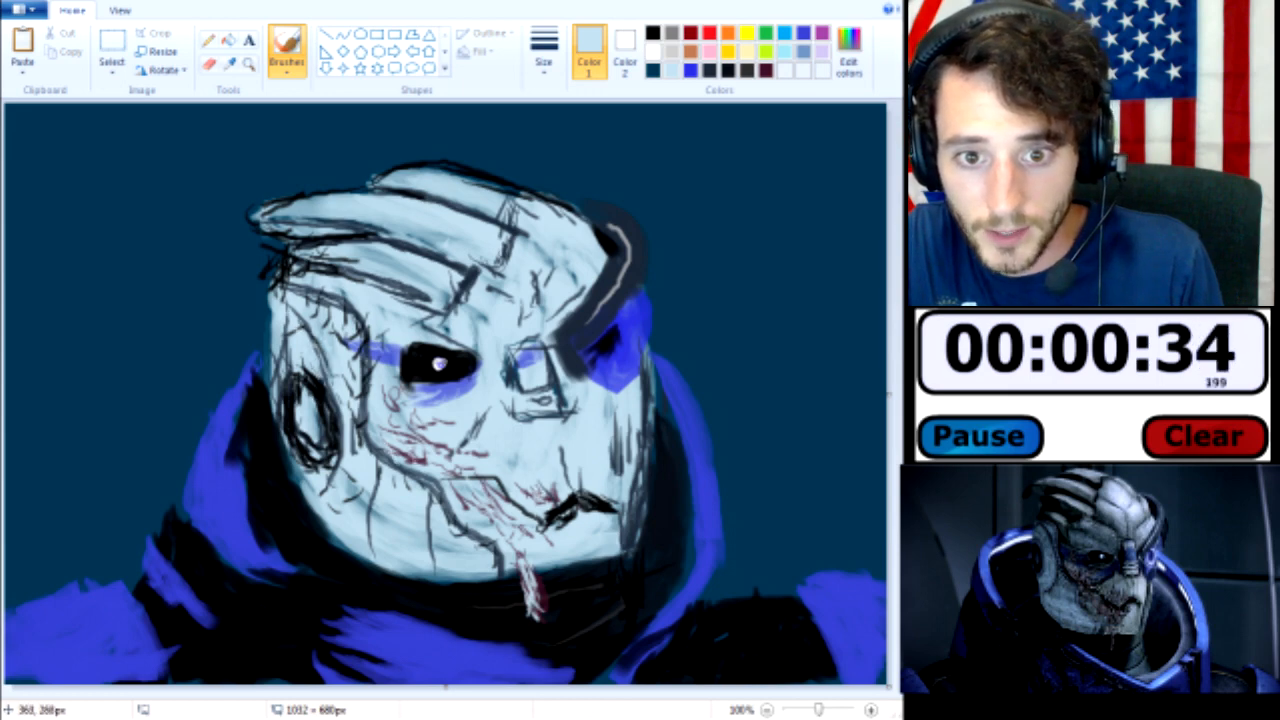
pyautogui.moveTo(268, 265)
pyautogui.mouseDown()
pyautogui.moveTo(301, 272)
pyautogui.moveTo(275, 253)
pyautogui.moveTo(297, 272)
pyautogui.mouseUp()
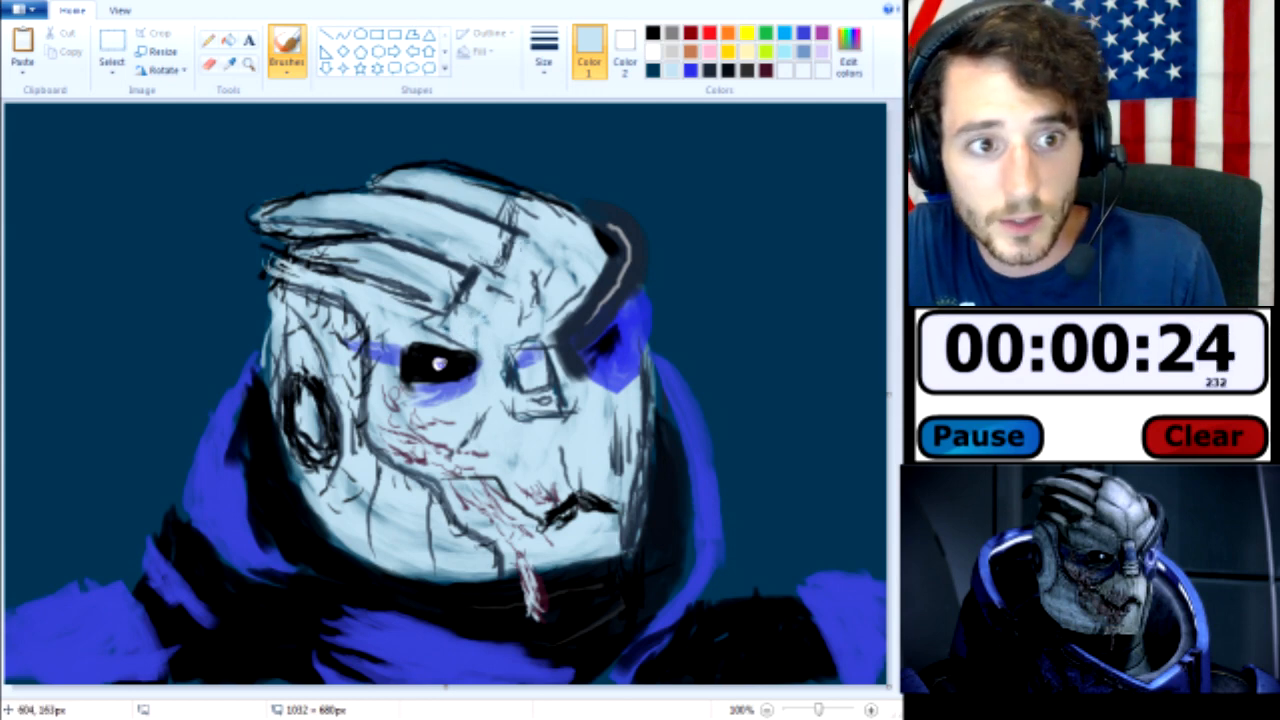
# - Draw a glowing eyepiece ring over the visor eye in bright blue and trace a white highlight inside it
pyautogui.click(784, 33)
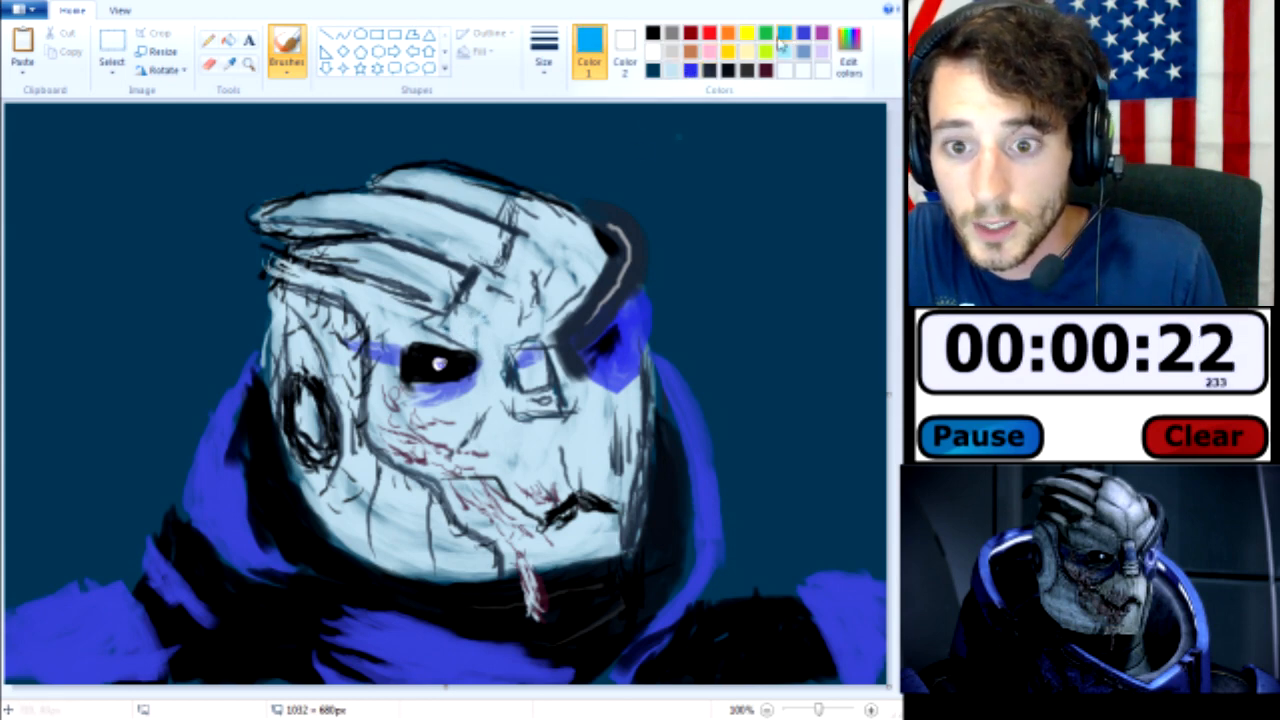
pyautogui.moveTo(575, 361); pyautogui.dragTo(618, 347)
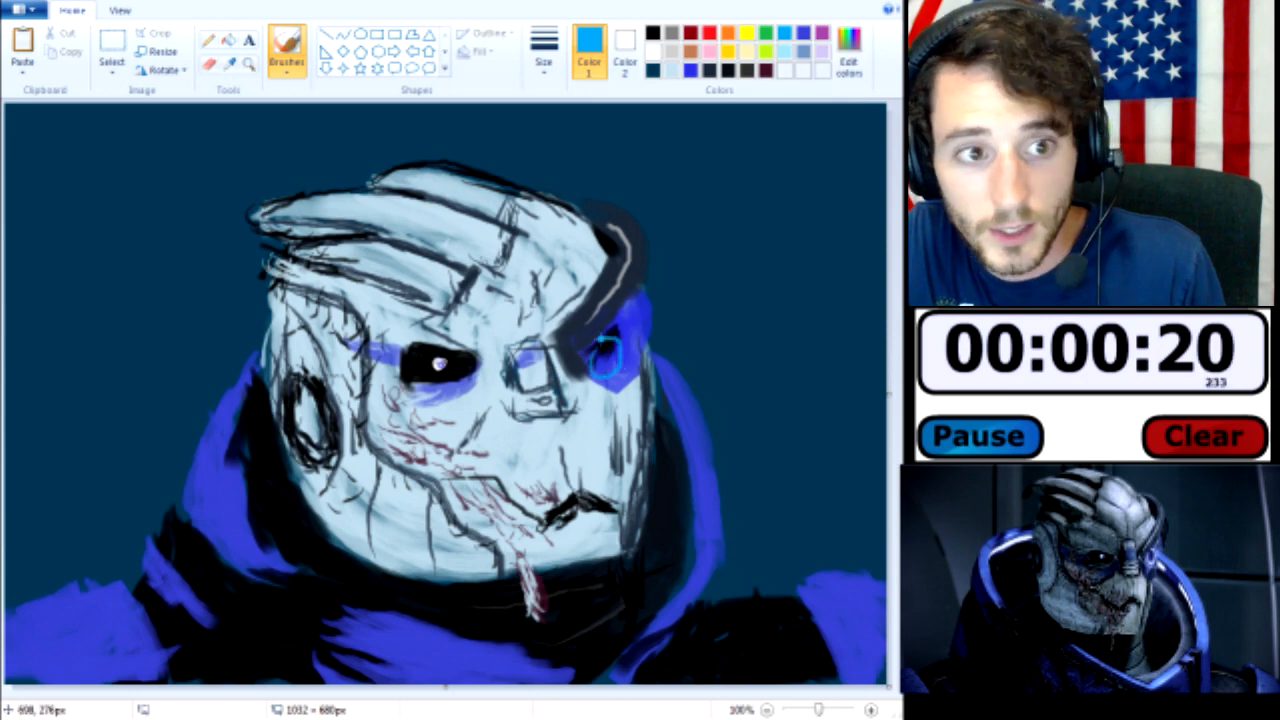
pyautogui.click(655, 54)
pyautogui.moveTo(600, 333)
pyautogui.mouseDown()
pyautogui.moveTo(620, 349)
pyautogui.moveTo(592, 347)
pyautogui.mouseUp()
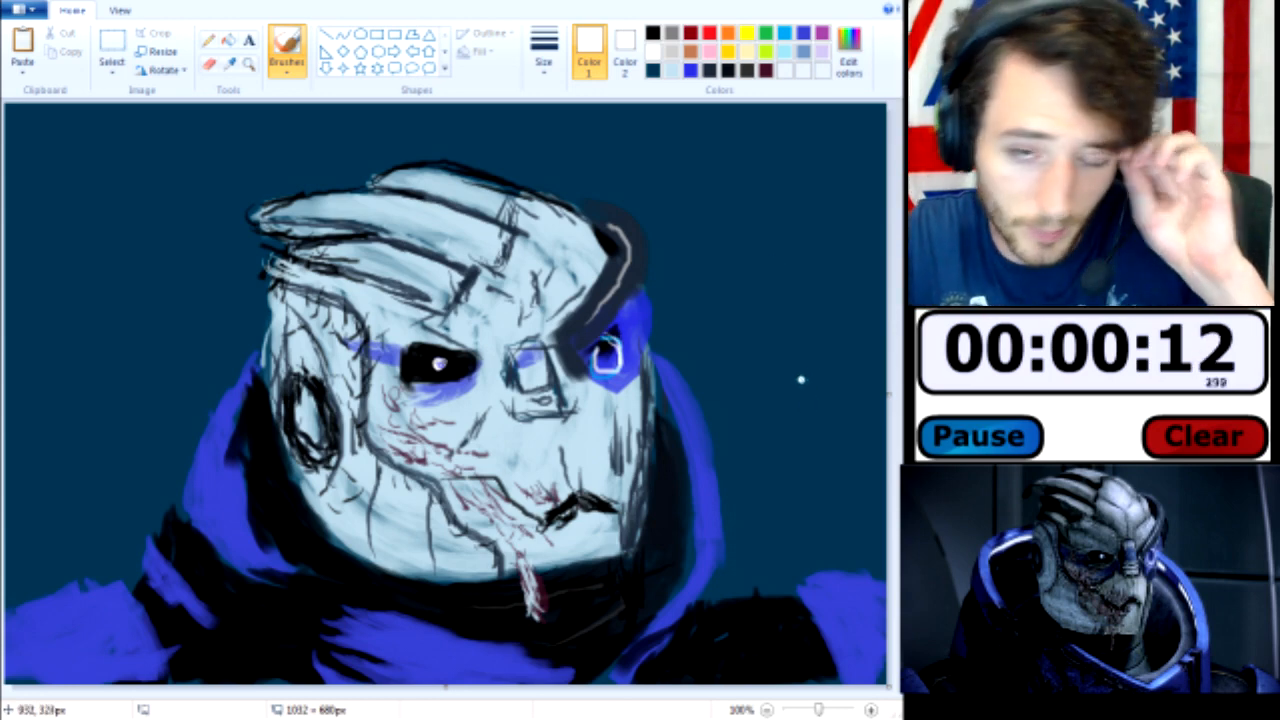
# - Outline the visor's curved headpiece in black along its outer and inner edges, down to the eyepiece
pyautogui.click(652, 33)
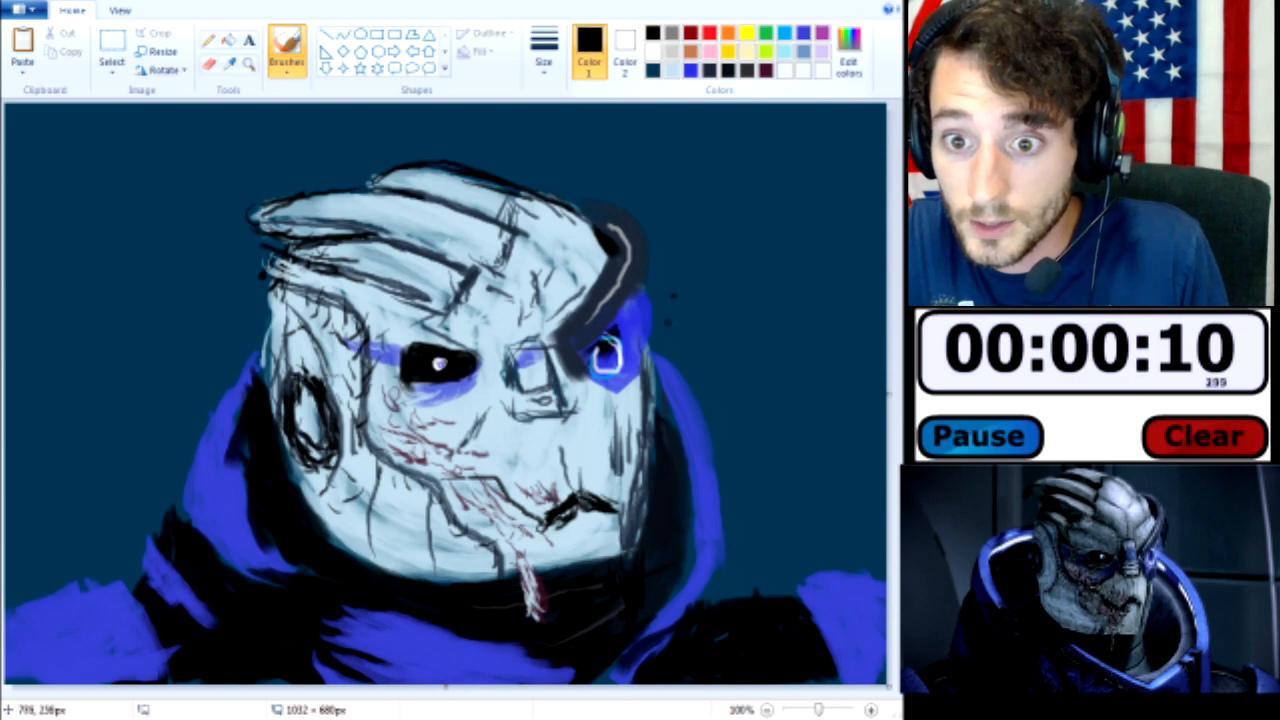
pyautogui.moveTo(639, 280)
pyautogui.mouseDown()
pyautogui.moveTo(651, 275)
pyautogui.moveTo(646, 238)
pyautogui.moveTo(632, 240)
pyautogui.moveTo(636, 306)
pyautogui.mouseUp()
pyautogui.moveTo(582, 348); pyautogui.dragTo(579, 376)
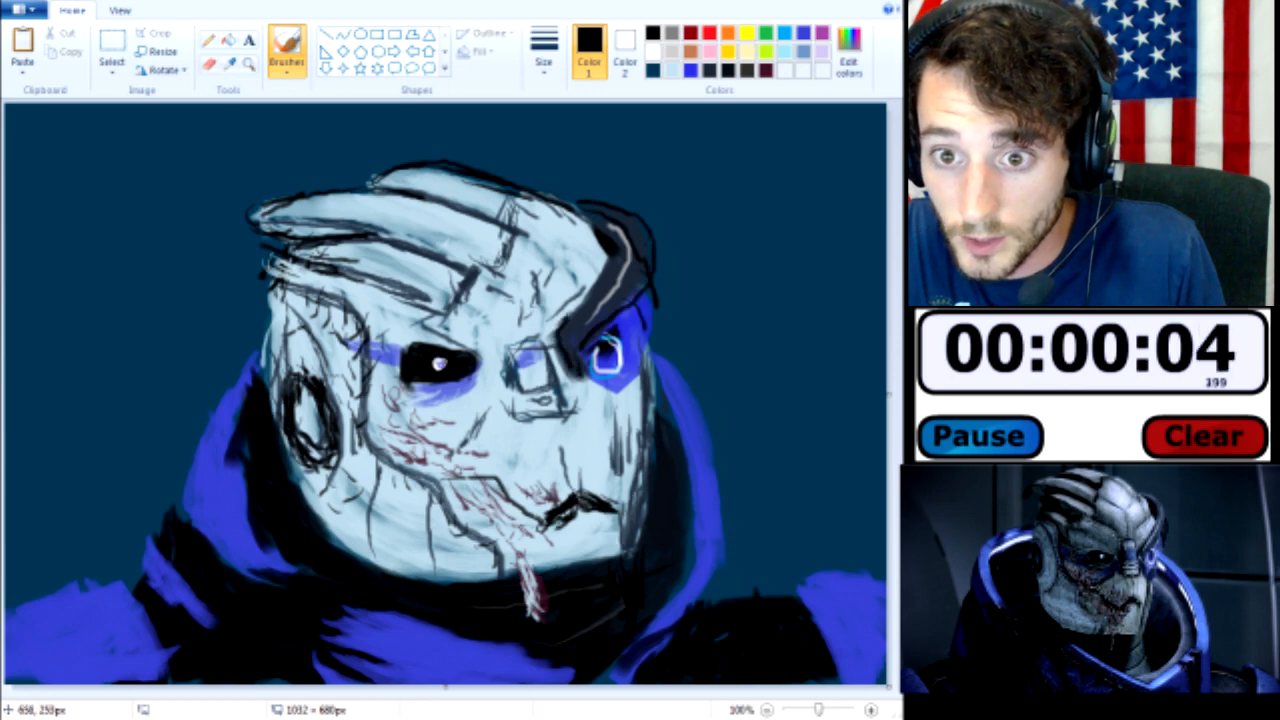
pyautogui.moveTo(552, 327); pyautogui.dragTo(613, 262)
pyautogui.moveTo(592, 306); pyautogui.dragTo(567, 336)
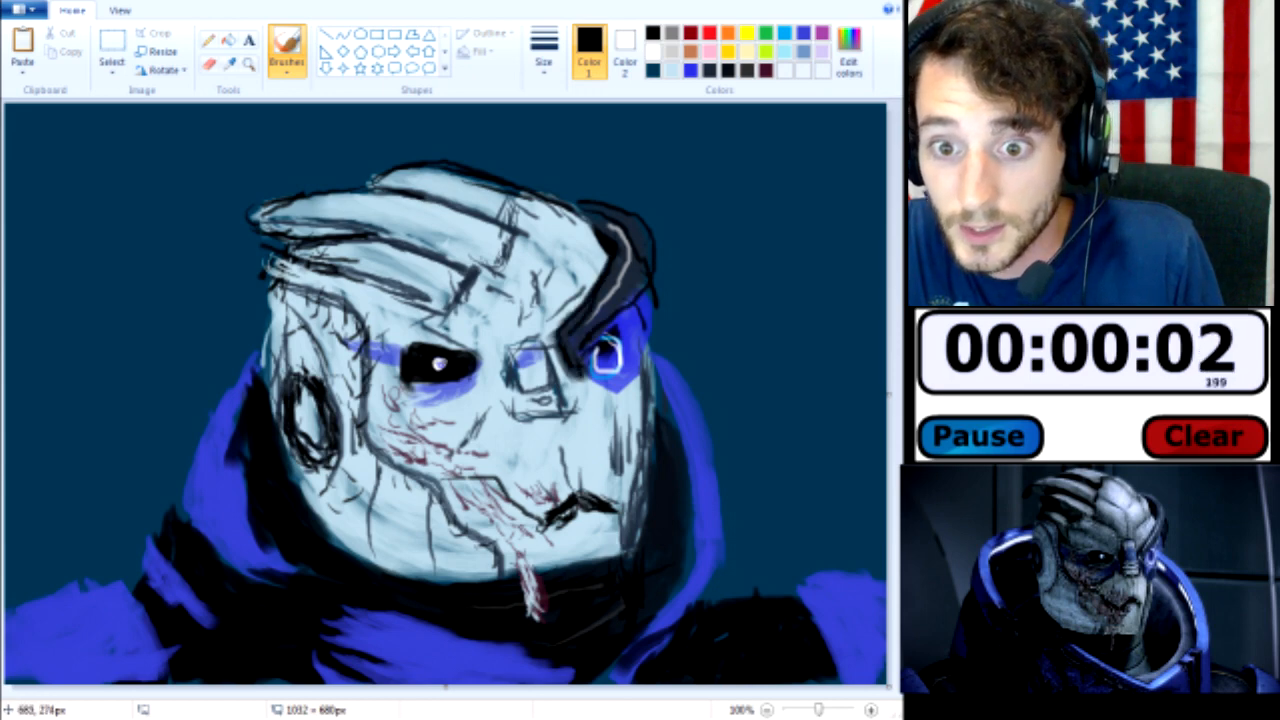